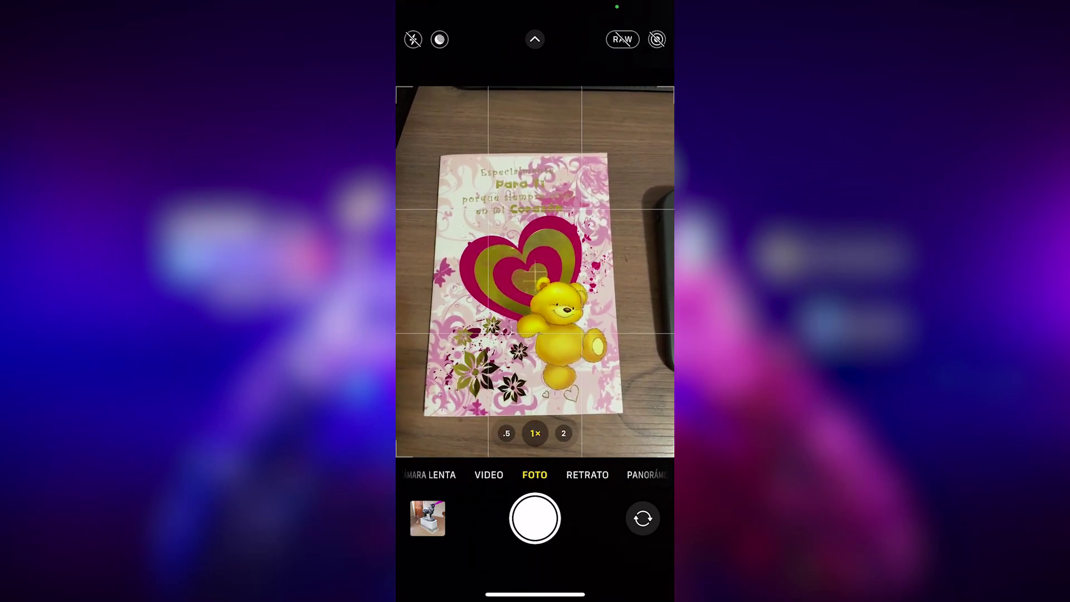
Step: Photograph the front of the greeting card with the phone camera, taking three shots
click(534, 518)
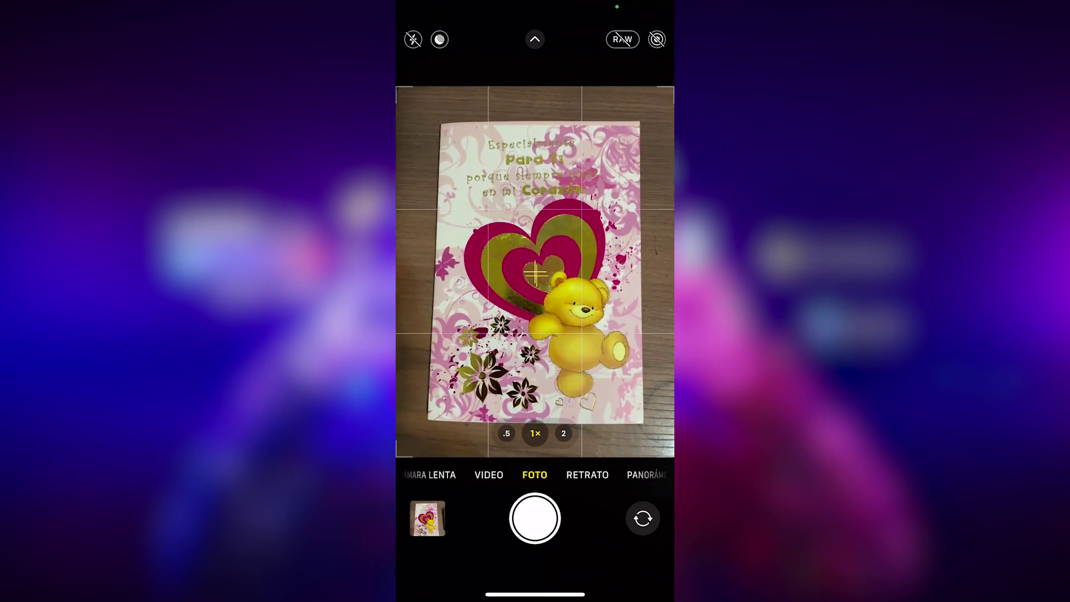
click(535, 518)
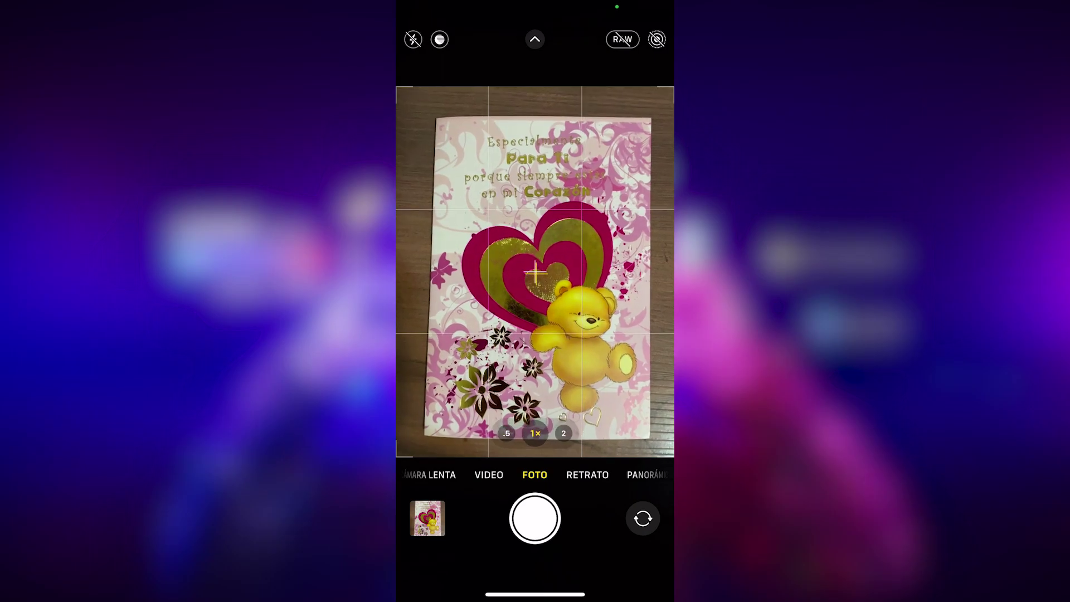
click(534, 518)
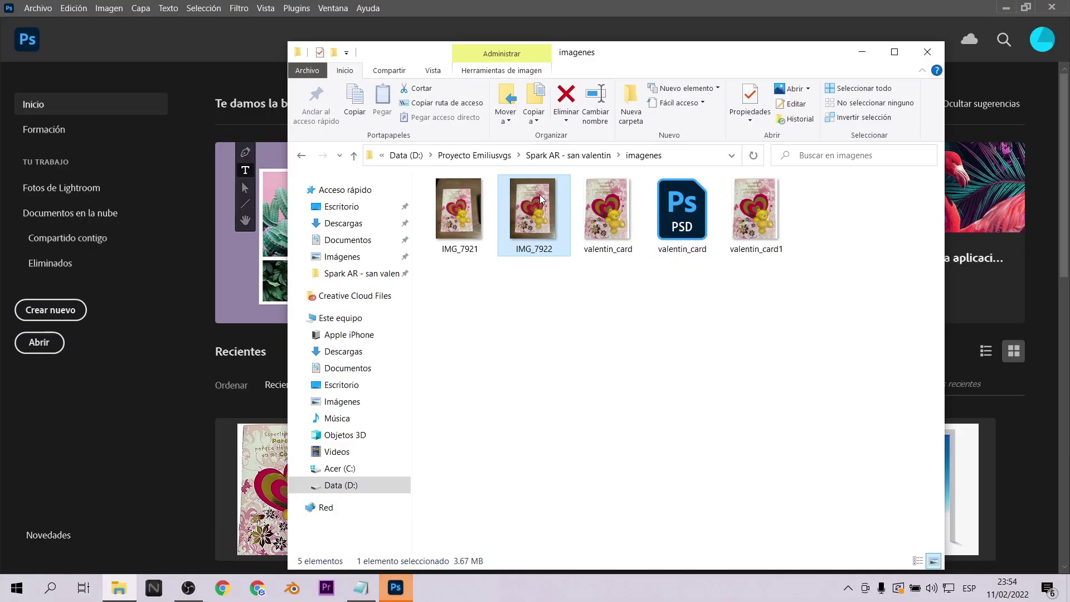
Step: Open the IMG_7922 photo from the imagenes folder in Photoshop
drag(541, 200, 225, 306)
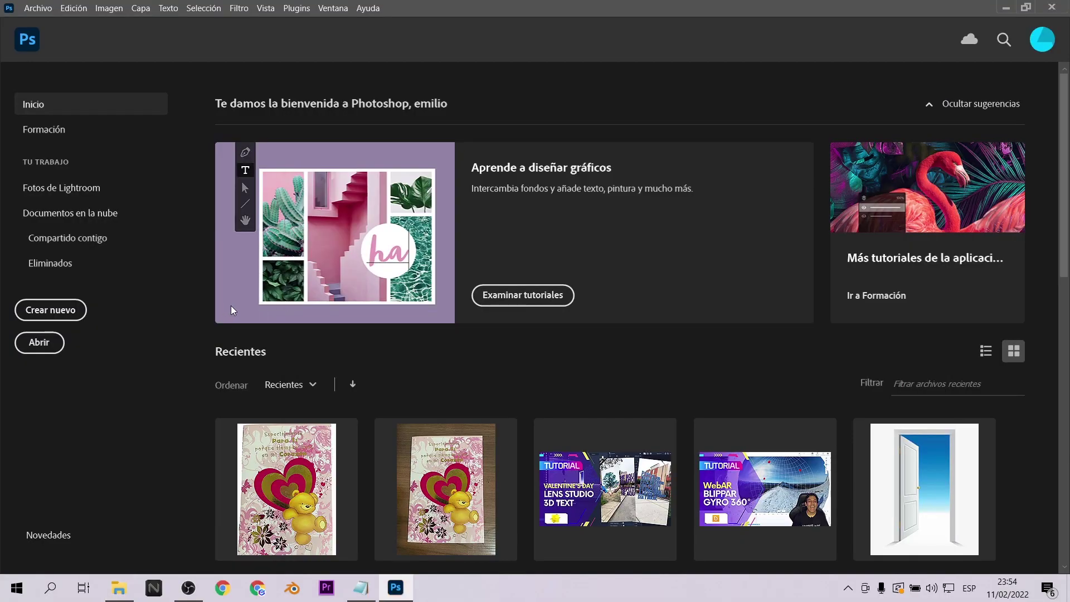
click(586, 288)
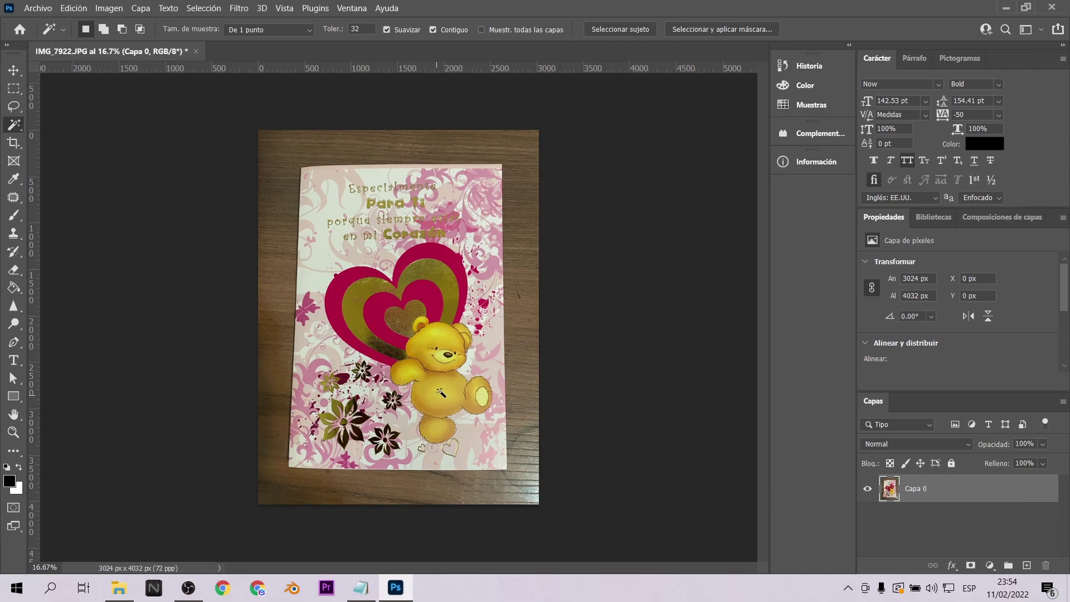
Step: Select the wooden table all around the card with the Quick Selection tool and delete it
right_click(17, 125)
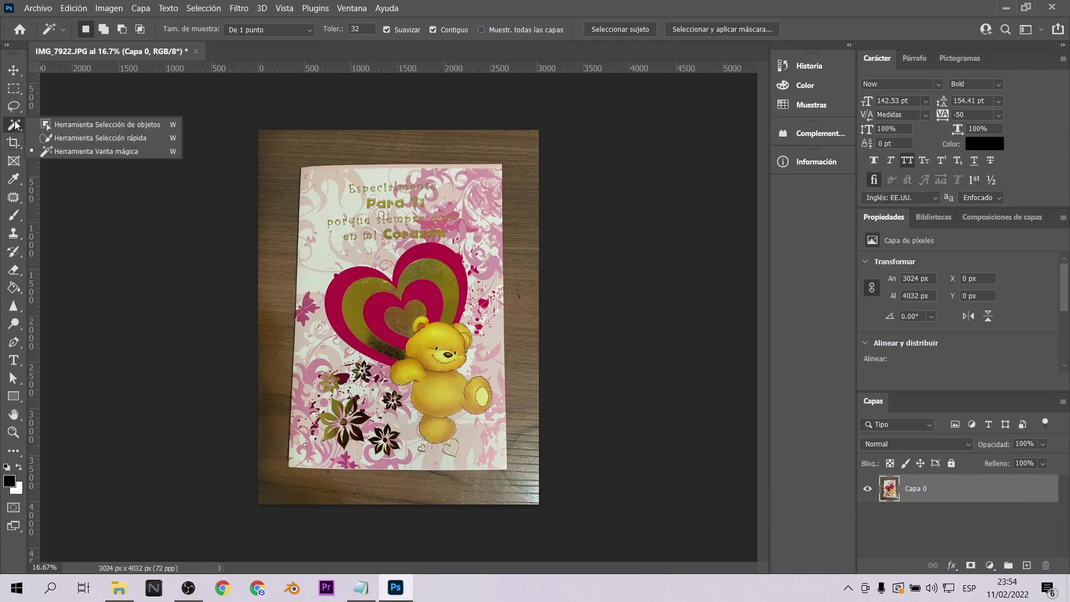
click(97, 138)
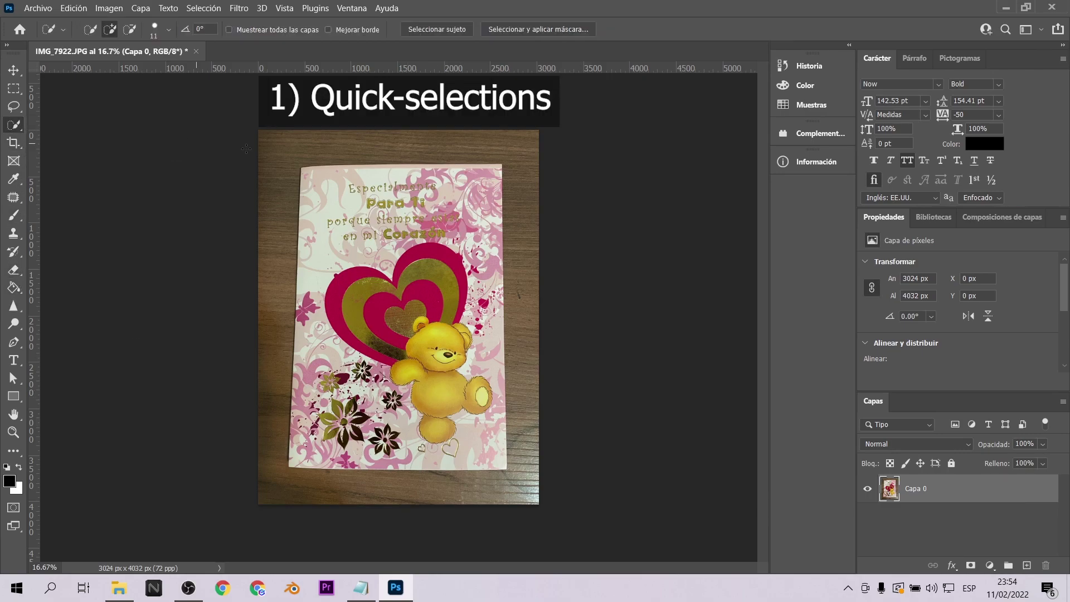
click(309, 149)
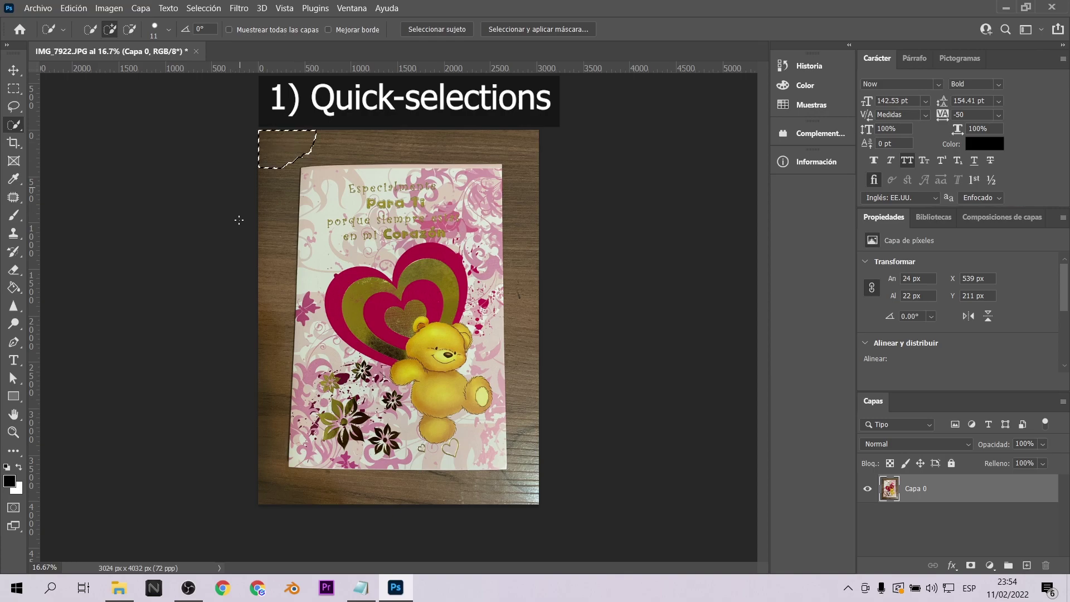
drag(281, 156, 278, 307)
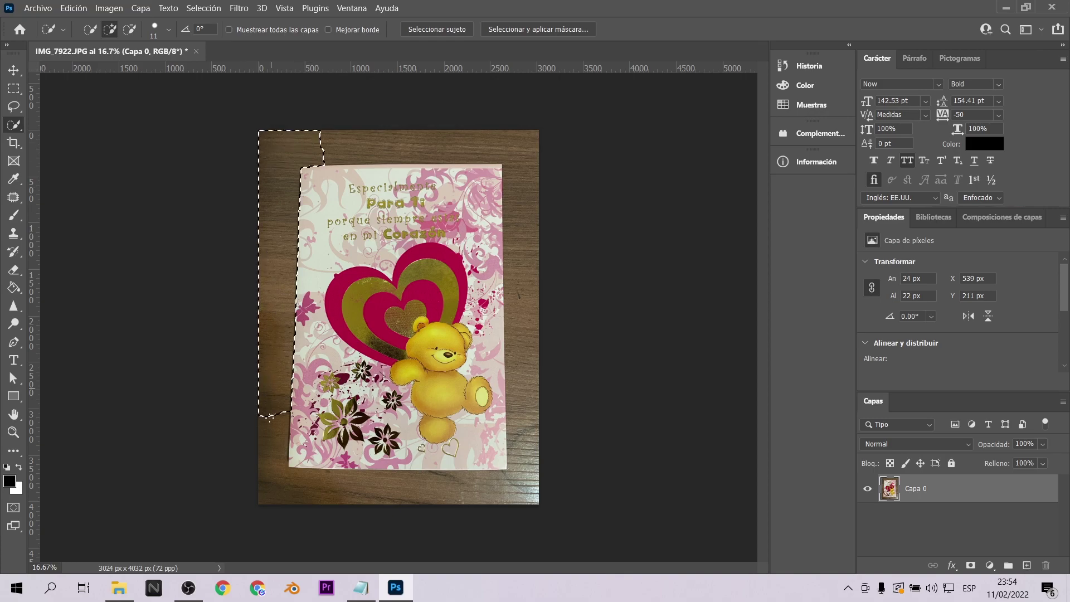
mouse_move(270, 479)
mouse_down()
mouse_move(340, 493)
mouse_move(511, 478)
mouse_up()
drag(523, 357, 513, 127)
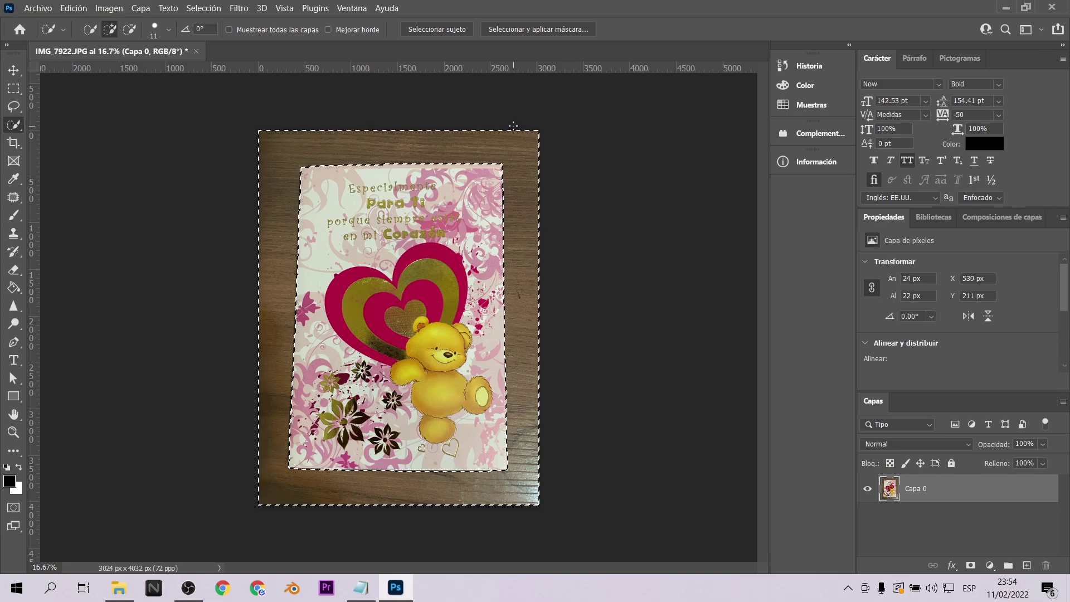
key(Delete)
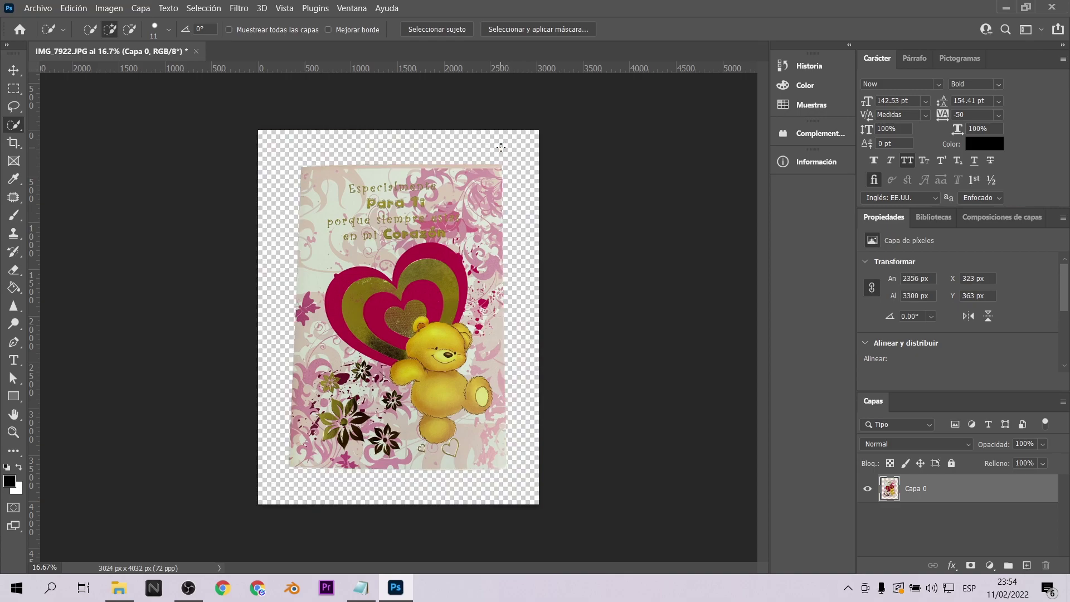
Step: Select the transparent area around the card with the Magic Wand tool
right_click(16, 131)
click(84, 122)
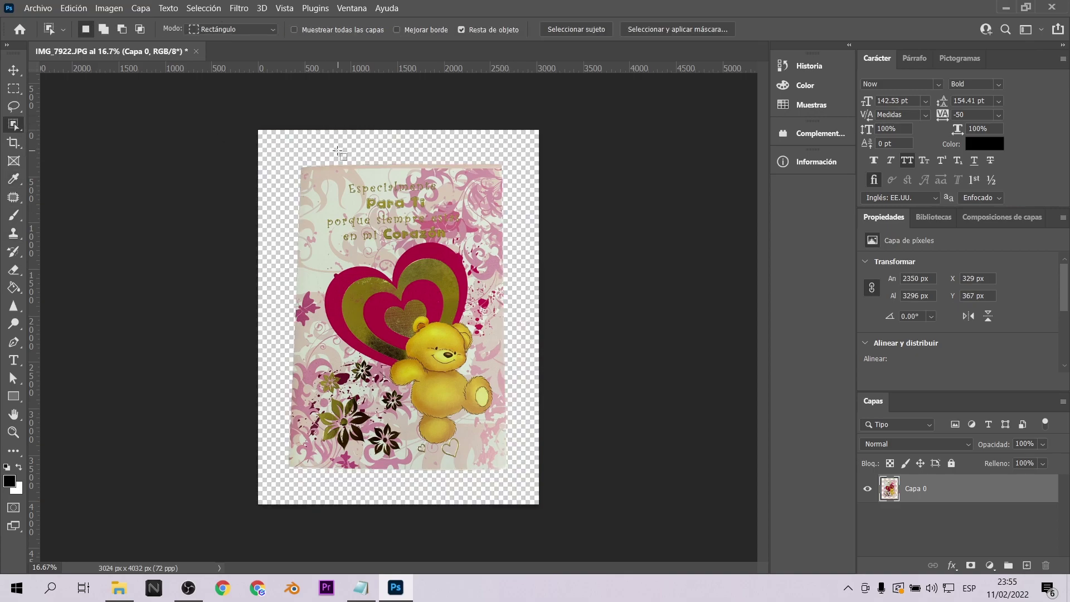
right_click(14, 124)
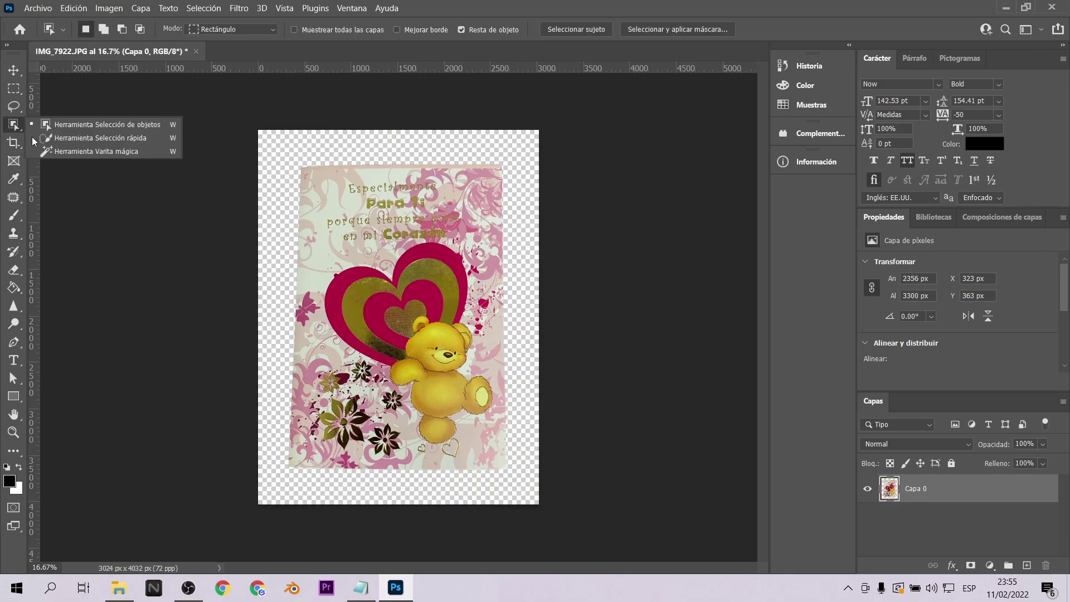
click(84, 152)
click(300, 138)
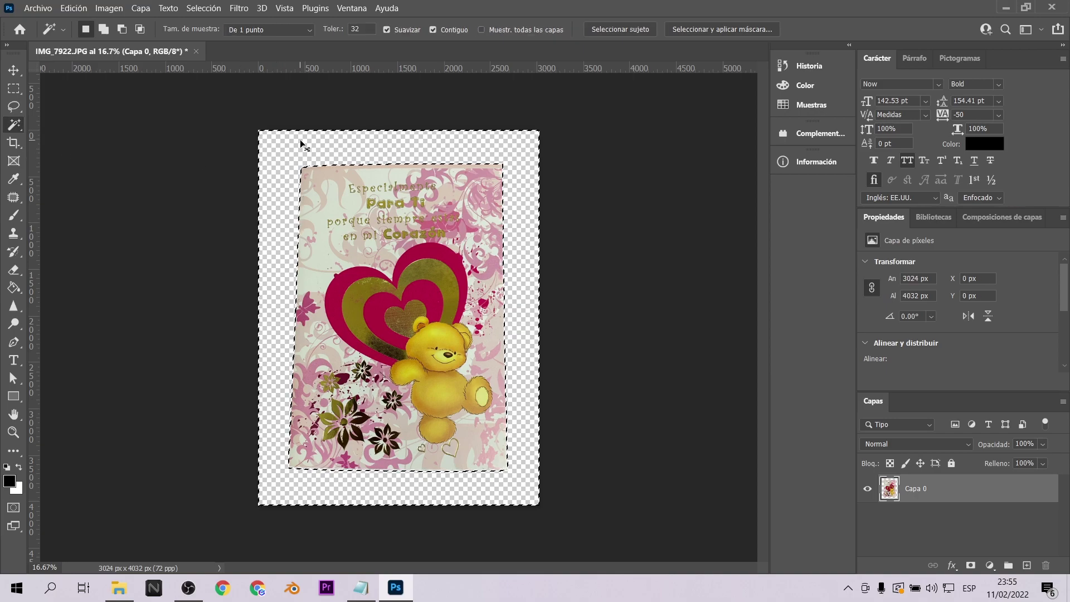
Step: Scale the card up with Free Transform to about 2888 × 4028 px so it nearly fills the canvas
key(ctrl+t)
drag(507, 164, 531, 131)
drag(289, 470, 262, 505)
key(Return)
key(ctrl+d)
click(14, 70)
drag(332, 222, 332, 222)
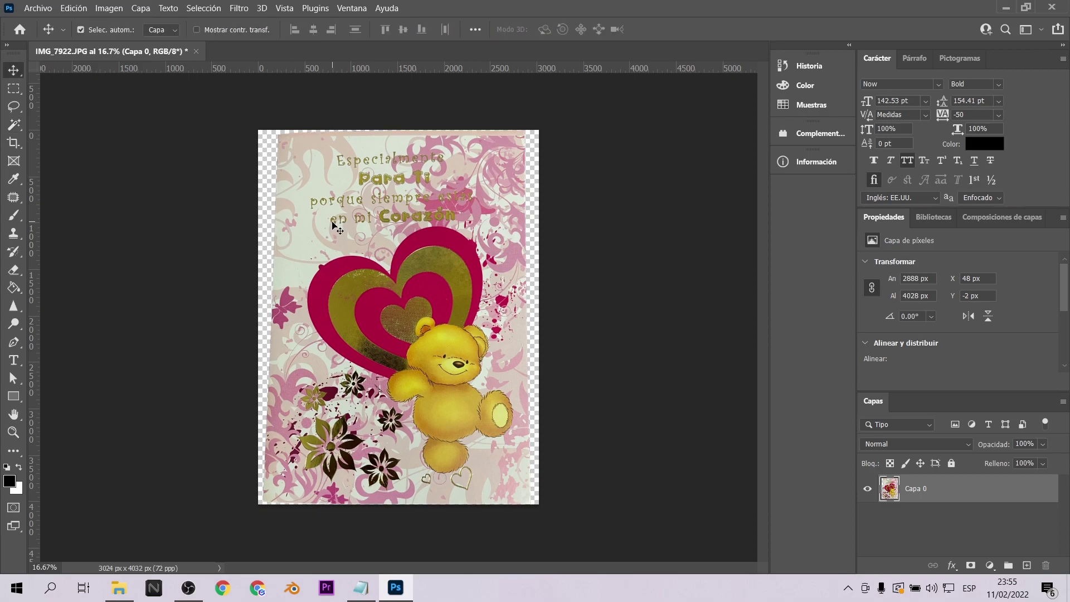
Step: Set up a PNG export of the card layer, trying scales of 25%, 33%, 50% and 100% and the smaller 8-bit file option
right_click(923, 491)
click(771, 114)
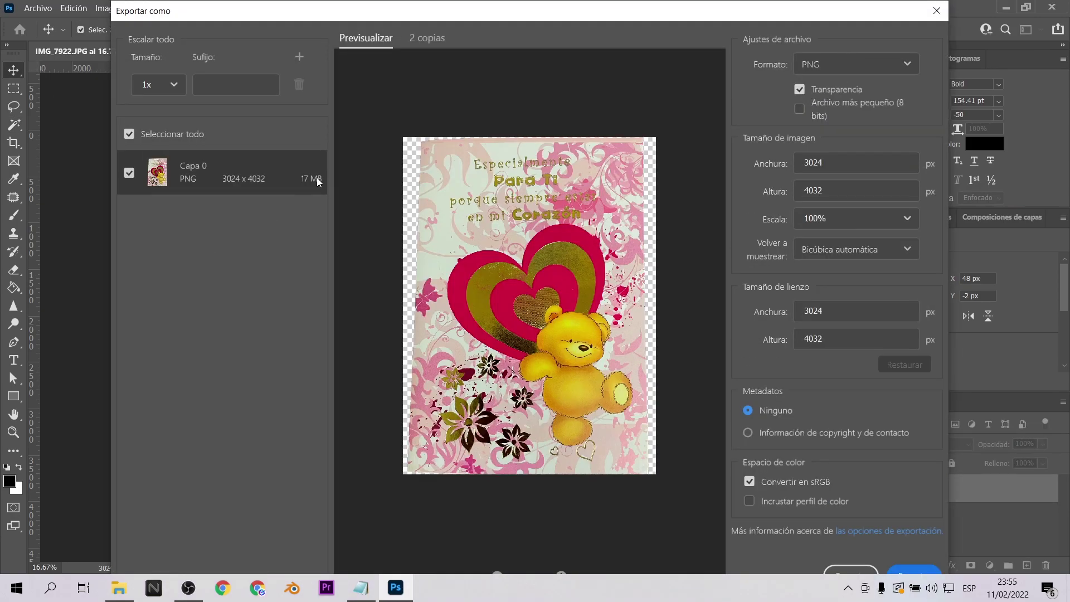
click(830, 219)
click(819, 268)
click(836, 218)
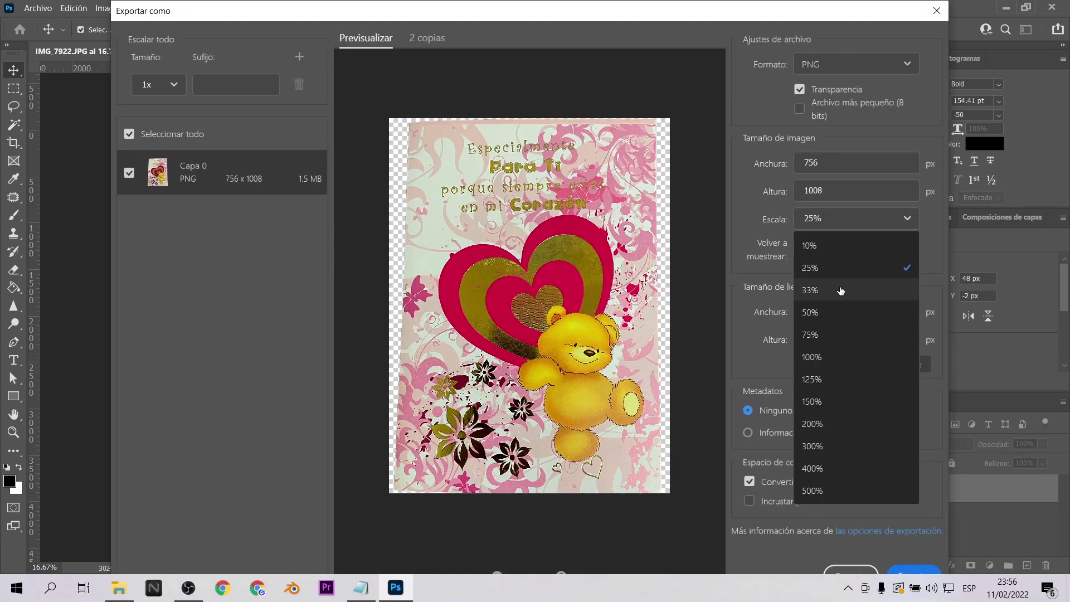
click(811, 290)
click(800, 109)
click(836, 218)
click(812, 311)
click(836, 218)
click(812, 353)
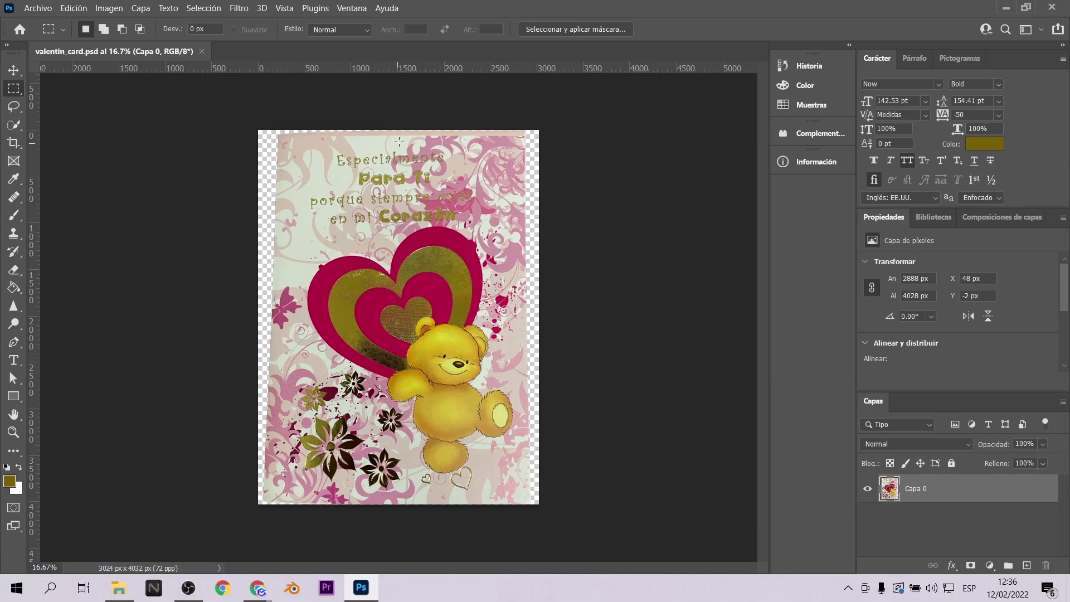
Step: Lasso the "Especialmente Para Ti" lettering in valentin_card.psd and fill it using Según el contenido
alt+scroll(398, 143, up, 10)
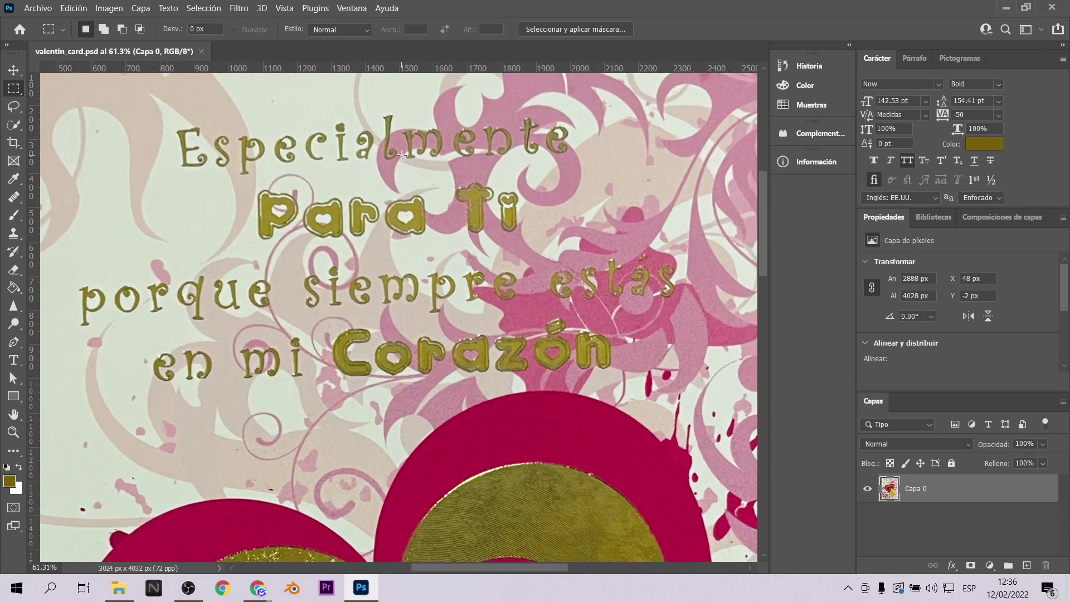
alt+scroll(401, 155, down, 4)
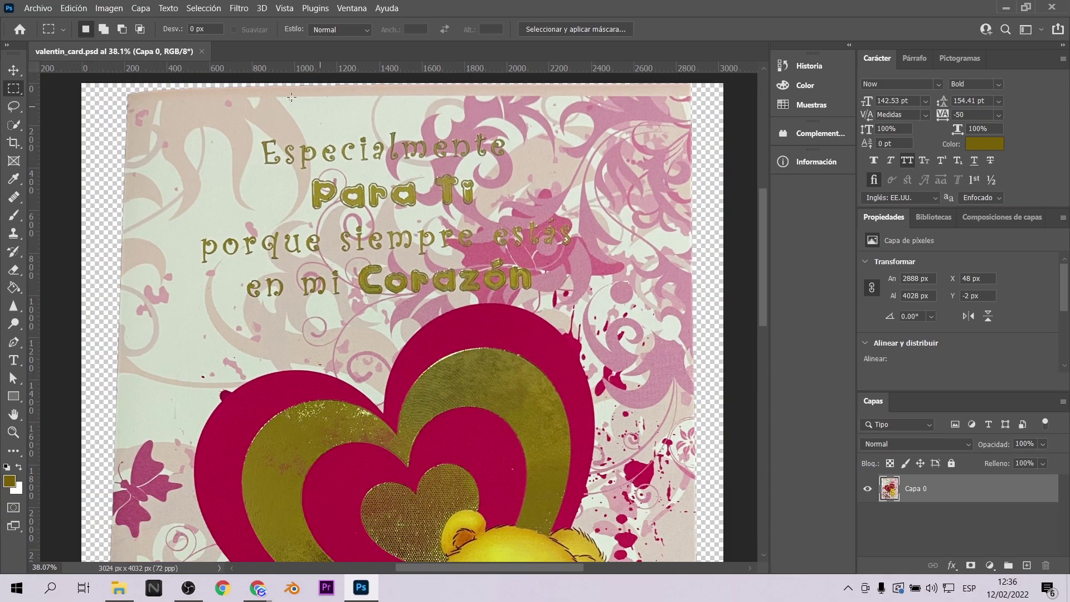
click(14, 125)
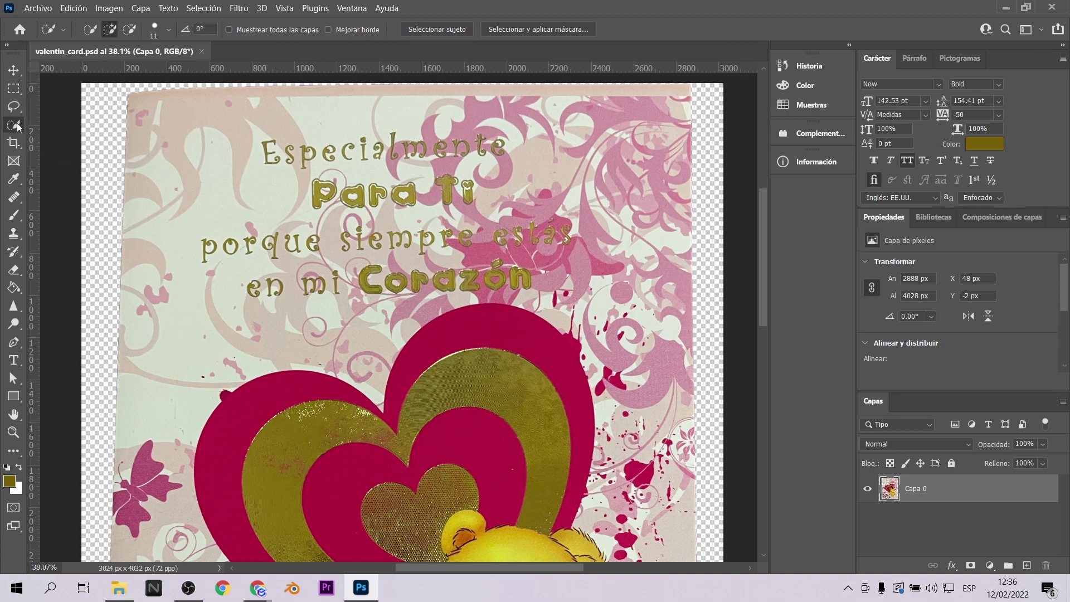
click(14, 107)
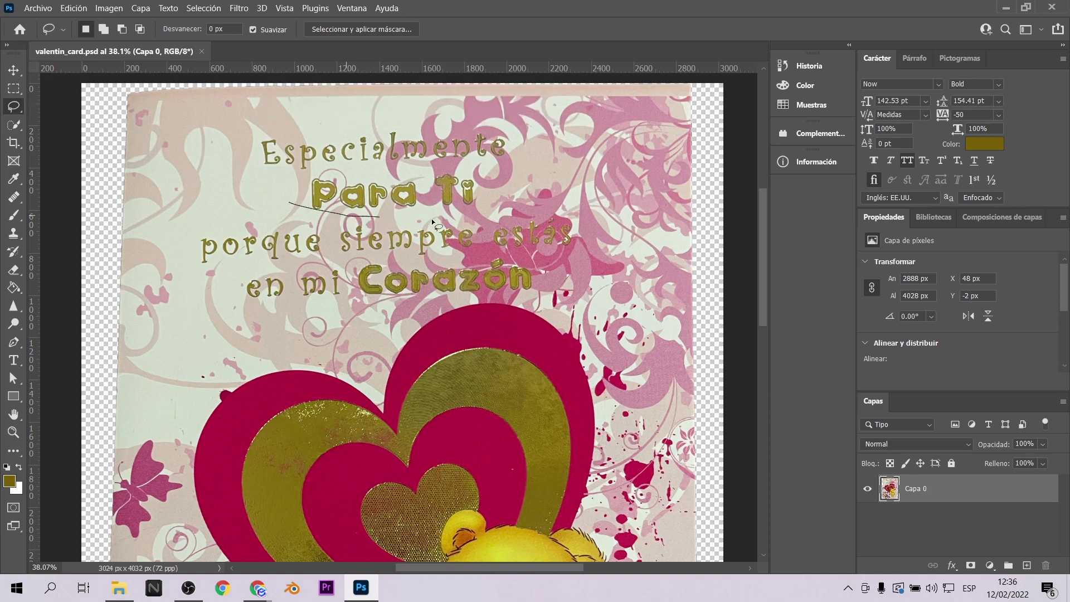
mouse_move(517, 129)
mouse_down()
mouse_move(482, 119)
mouse_move(251, 127)
mouse_move(265, 182)
mouse_move(291, 205)
mouse_up()
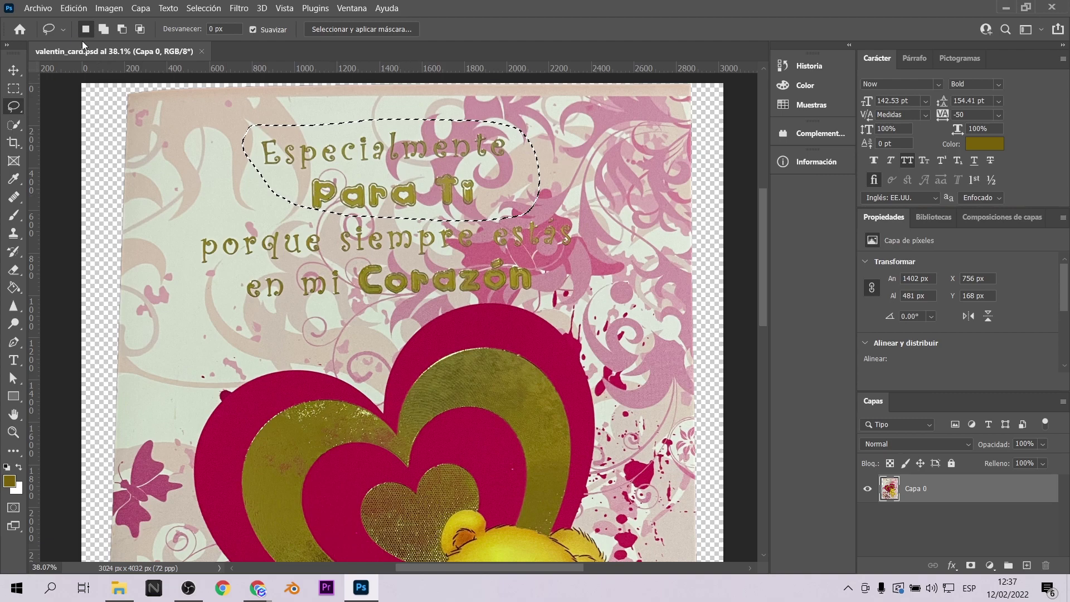
click(74, 7)
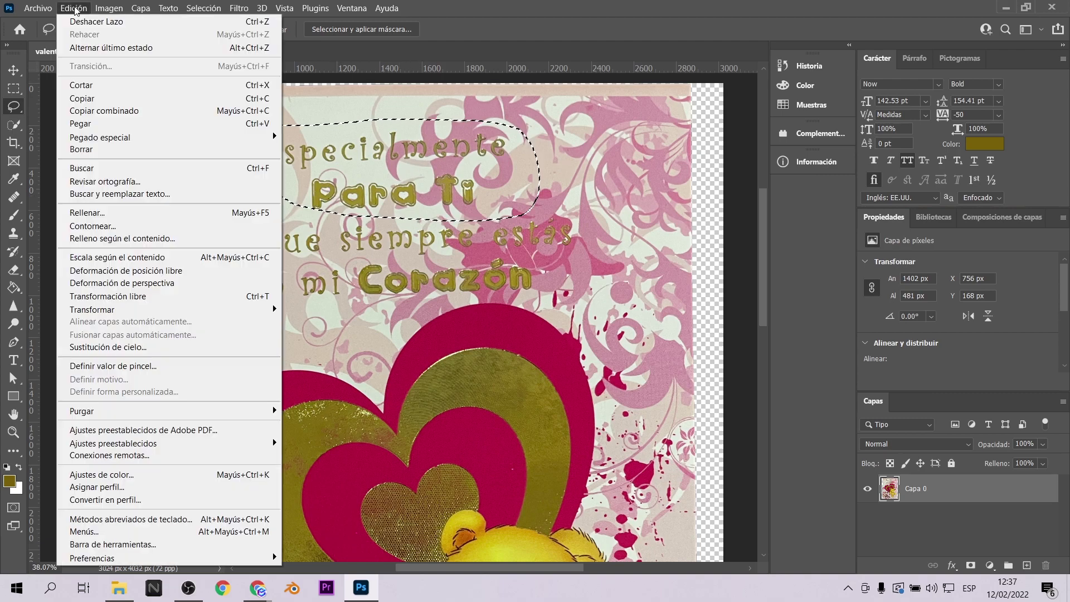
click(109, 211)
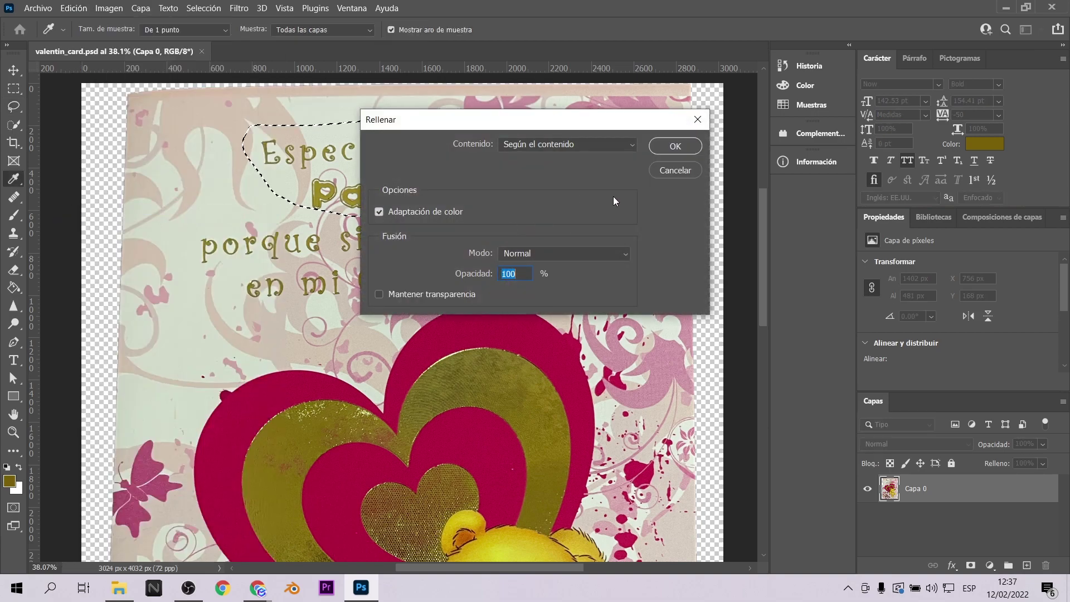
click(675, 146)
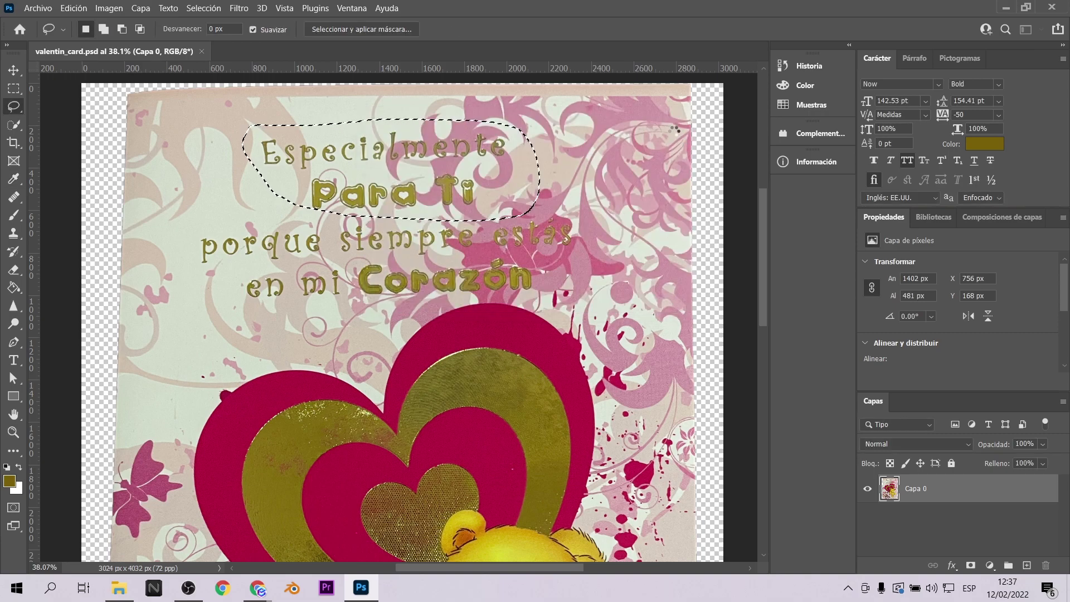
key(ctrl+d)
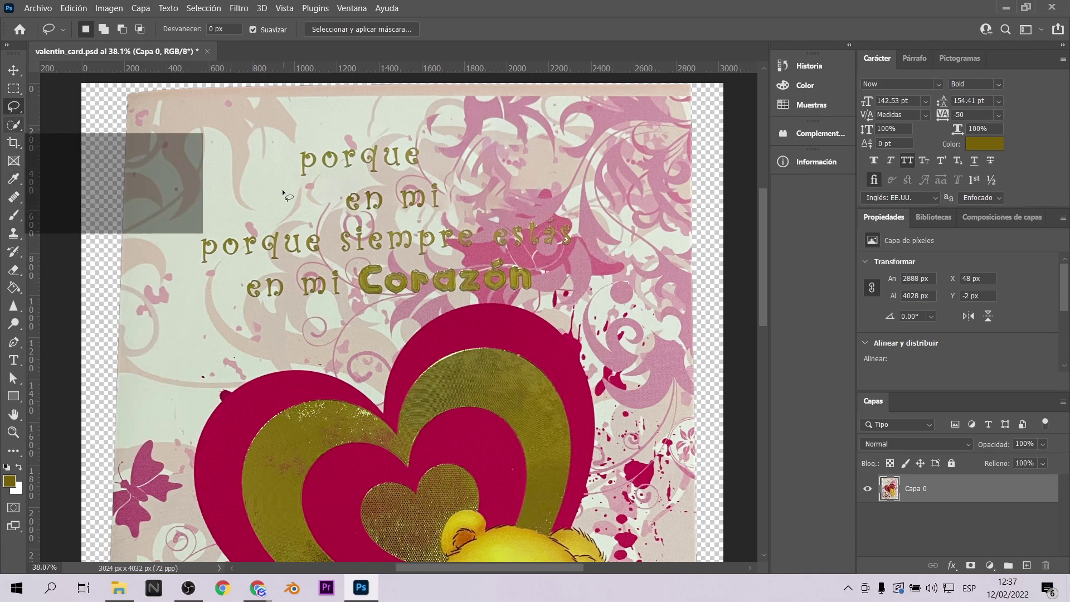
Step: Remove the stray "porque" and "en mi" lettering at the card's top with repeated content-aware fills
drag(331, 208, 299, 183)
click(74, 9)
click(117, 213)
click(674, 146)
key(ctrl+d)
click(74, 9)
click(124, 213)
click(673, 146)
key(ctrl+d)
Step: Lasso the "en mi Corazón" lettering just above the heart and remove it with content-aware fills
mouse_move(364, 298)
mouse_down()
mouse_move(350, 274)
mouse_move(366, 299)
mouse_up()
click(75, 8)
click(117, 213)
click(675, 140)
key(ctrl+d)
mouse_move(444, 271)
mouse_down()
mouse_move(507, 281)
mouse_move(444, 265)
mouse_up()
click(74, 8)
click(117, 213)
click(675, 138)
key(ctrl+d)
Step: Lasso the "porque siempre estás" line, replace it with content-aware fill and clear the selection
mouse_move(240, 290)
mouse_down()
mouse_move(242, 272)
mouse_move(238, 287)
mouse_move(479, 262)
mouse_move(192, 270)
mouse_up()
click(74, 8)
click(110, 212)
click(674, 139)
key(shift+Delete)
key(Return)
key(ctrl+d)
key(shift+Delete)
key(Return)
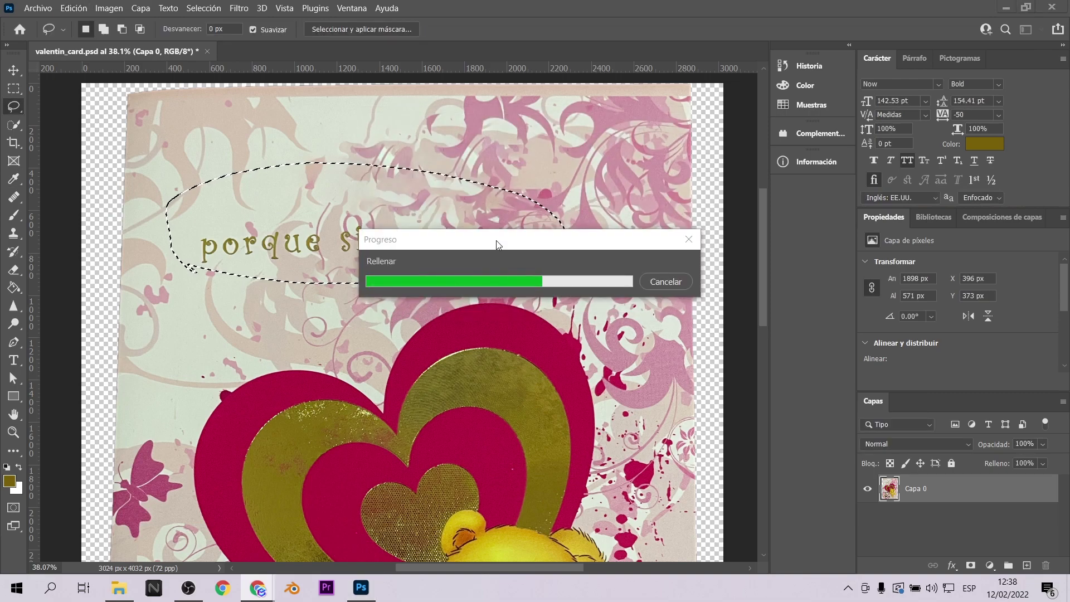
key(ctrl+d)
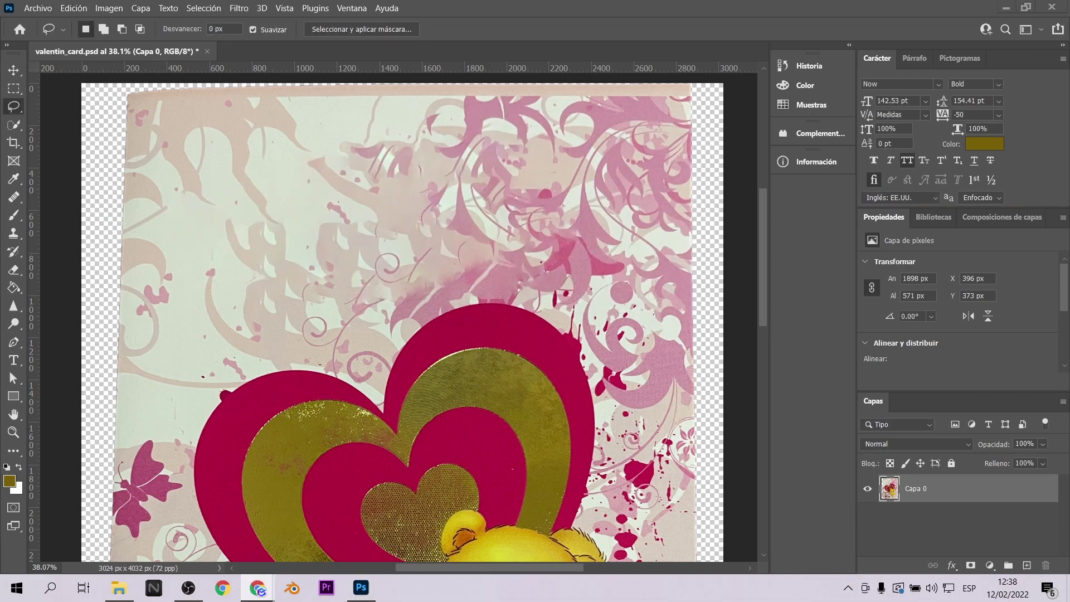
Step: Select the whole teddy bear in valentin_card layers.psd with the Quick Selection tool
scroll(503, 259, down, 2)
alt+scroll(505, 259, down, 4)
alt+scroll(504, 259, up, 3)
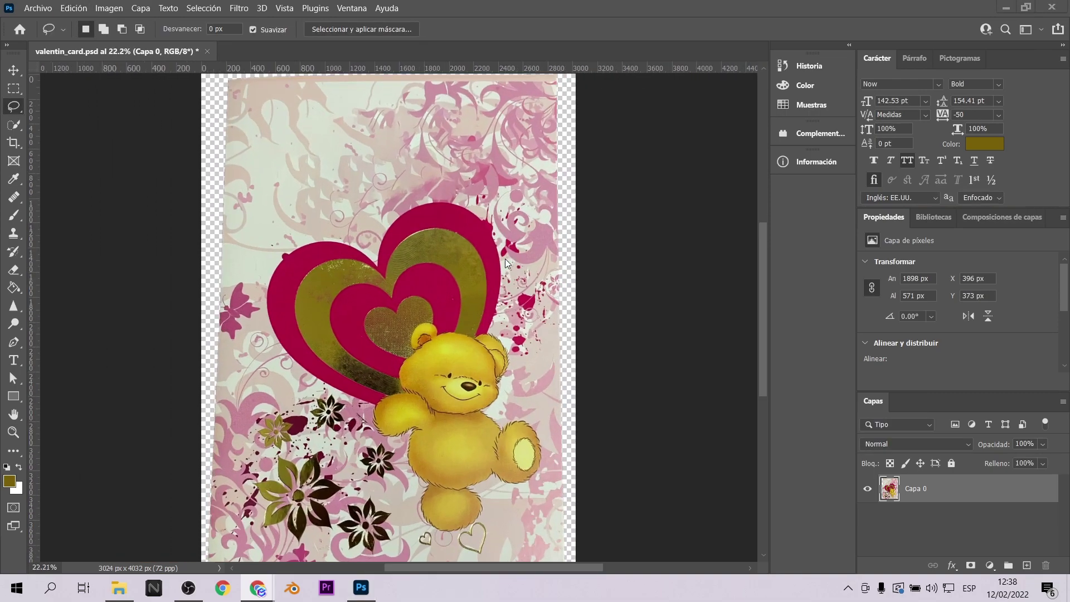
alt+scroll(510, 266, down, 2)
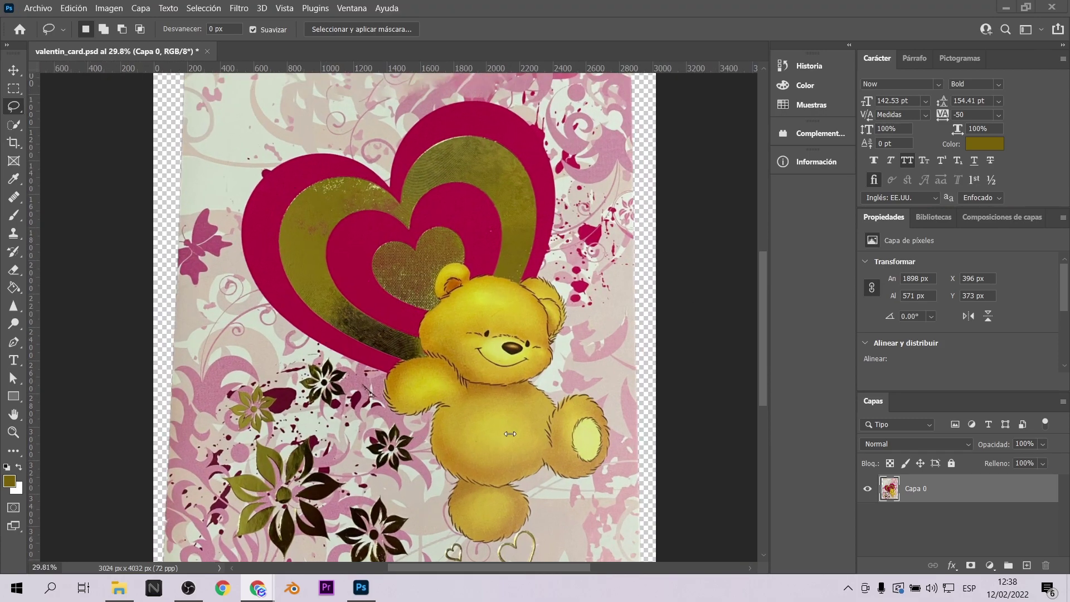
alt+scroll(309, 259, down, 2)
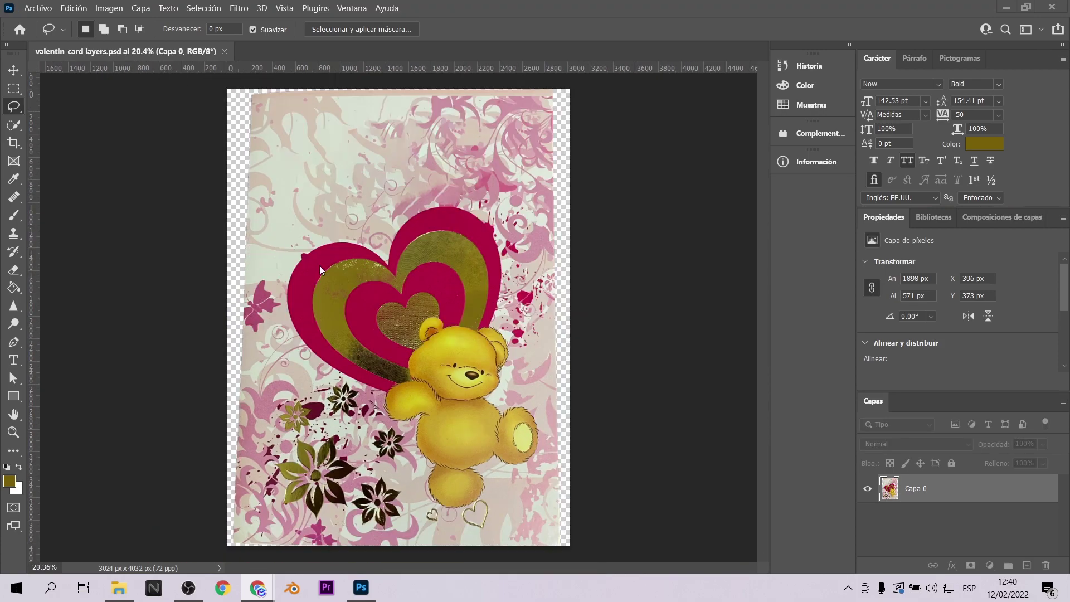
alt+scroll(461, 455, up, 2)
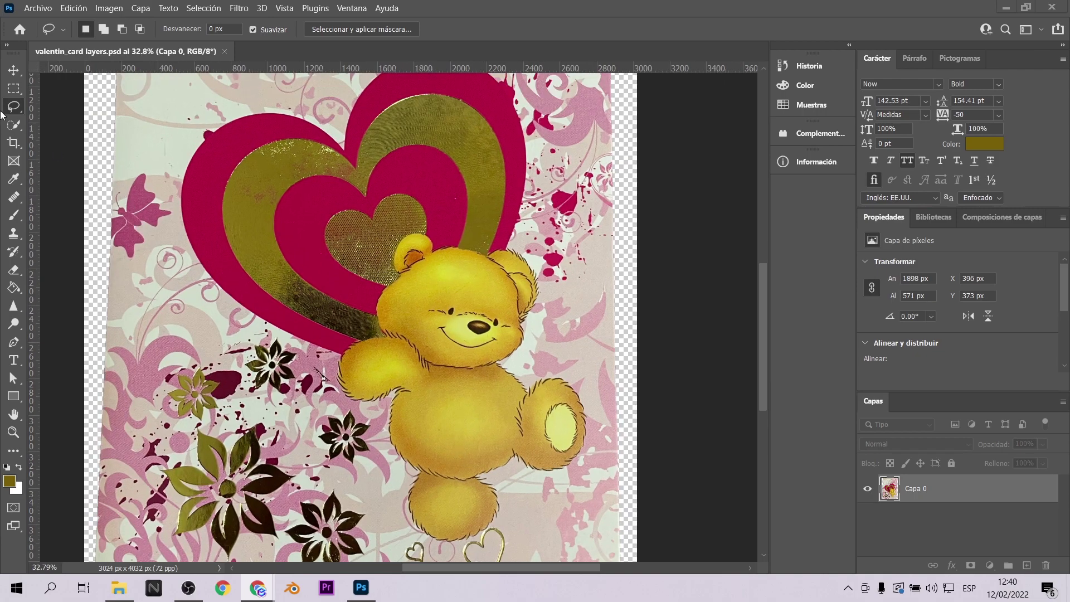
click(14, 124)
right_click(14, 125)
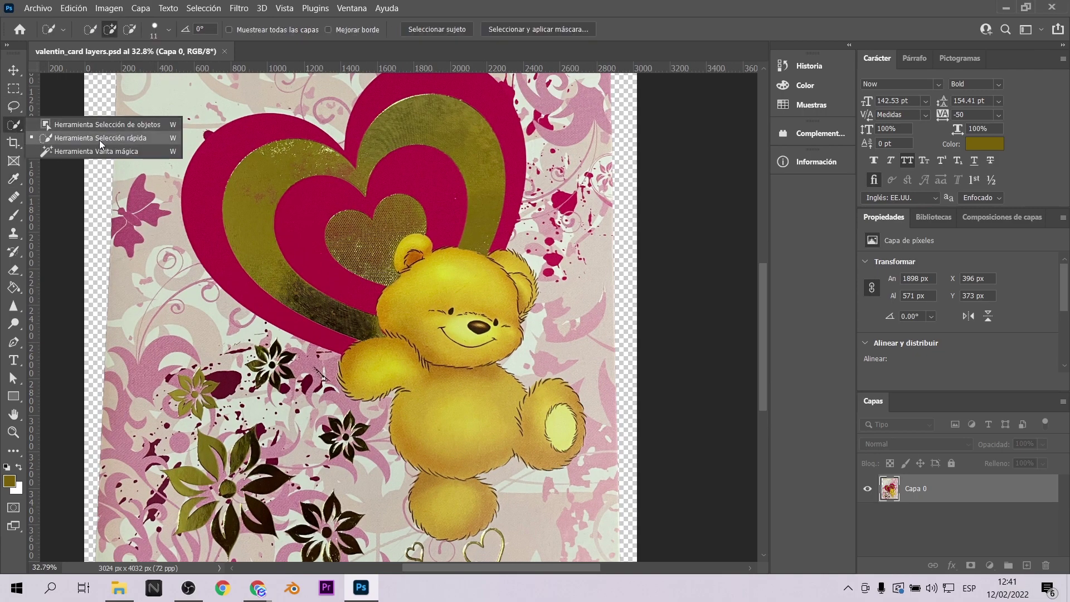
click(99, 140)
mouse_move(467, 411)
mouse_down()
mouse_move(435, 422)
mouse_move(446, 488)
mouse_move(465, 334)
mouse_move(421, 273)
mouse_move(514, 269)
mouse_move(525, 279)
mouse_up()
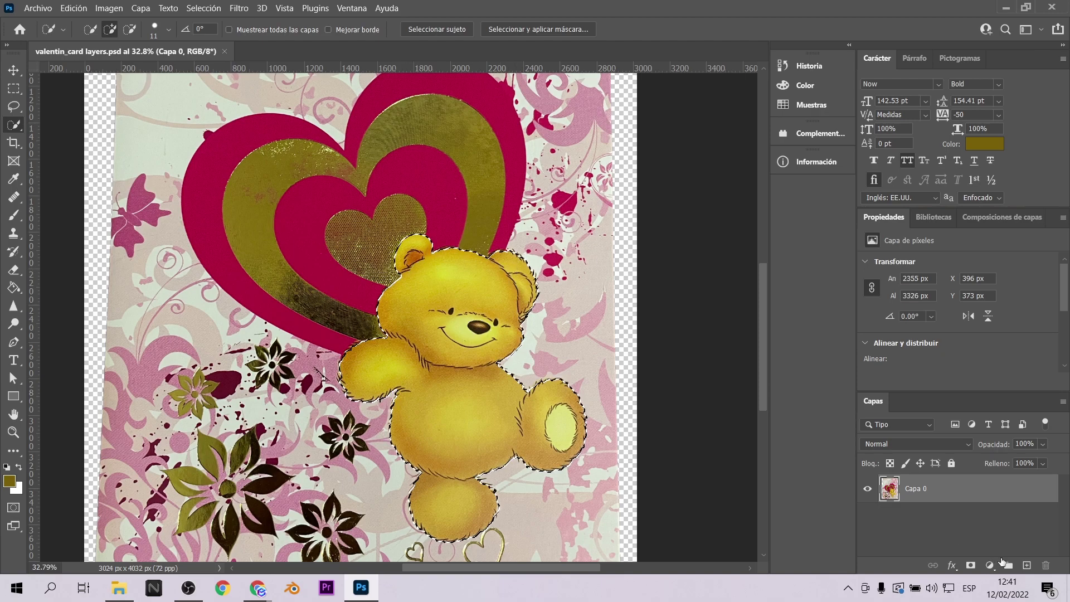
Step: Cut the selected bear out of Capa 0, paste it onto a new layer, and move it back over its original spot
click(1026, 565)
click(950, 522)
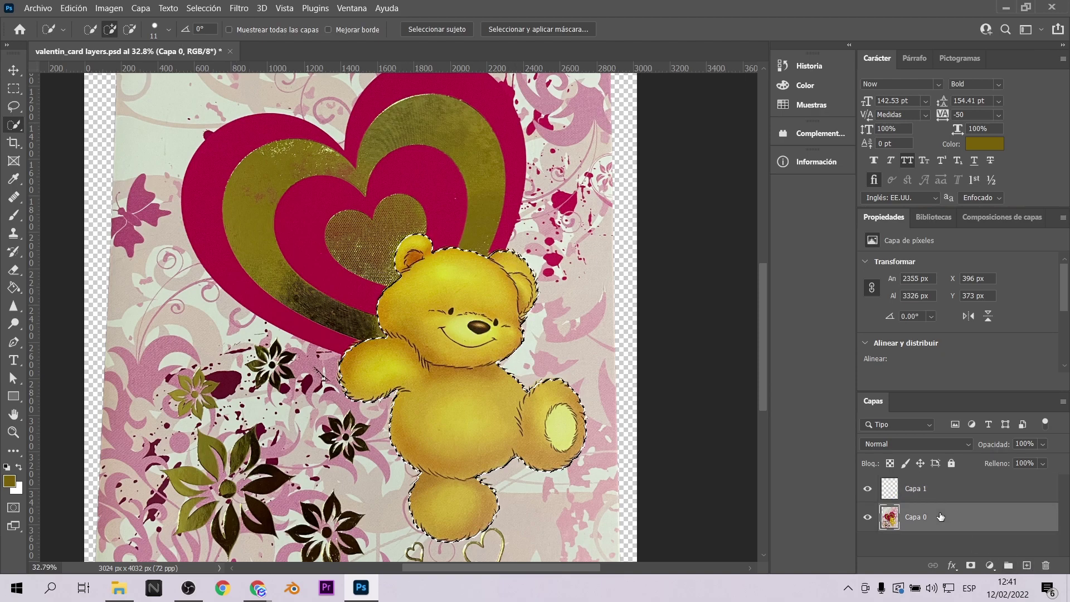
key(ctrl+x)
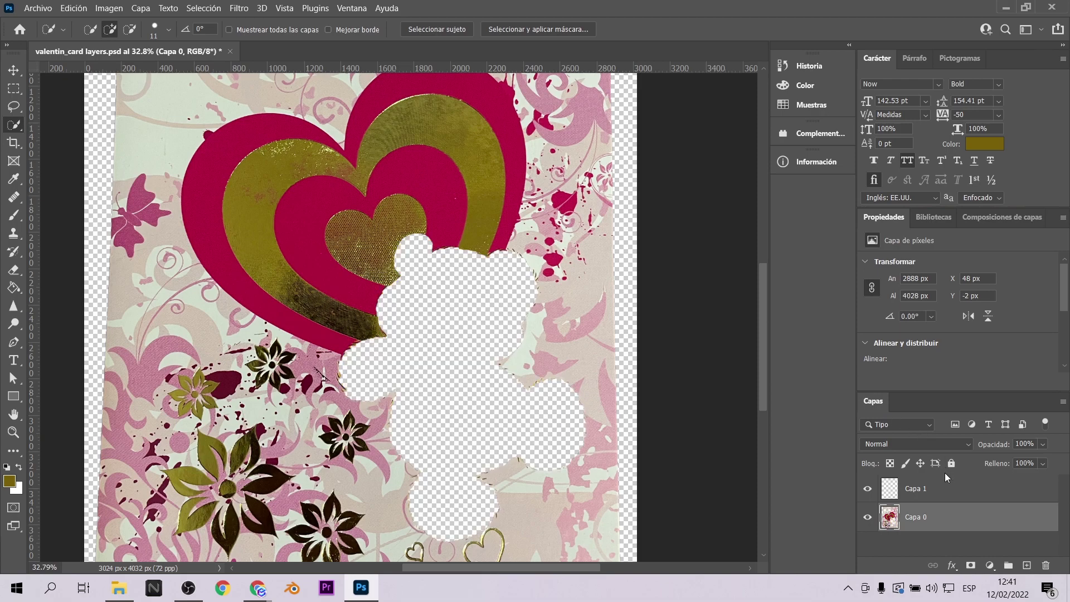
click(947, 489)
key(ctrl+v)
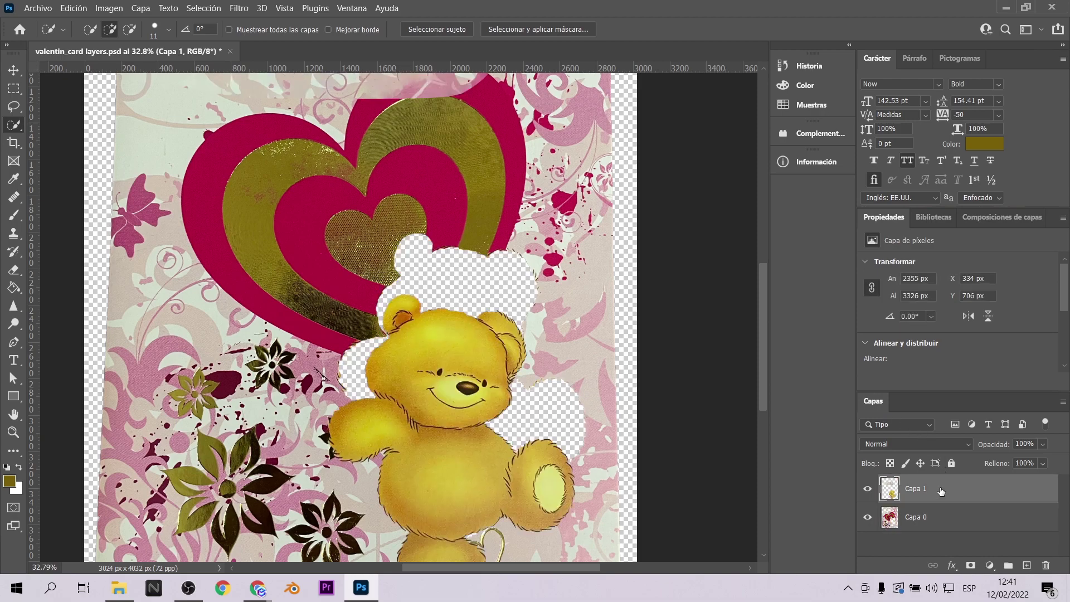
drag(437, 349, 489, 409)
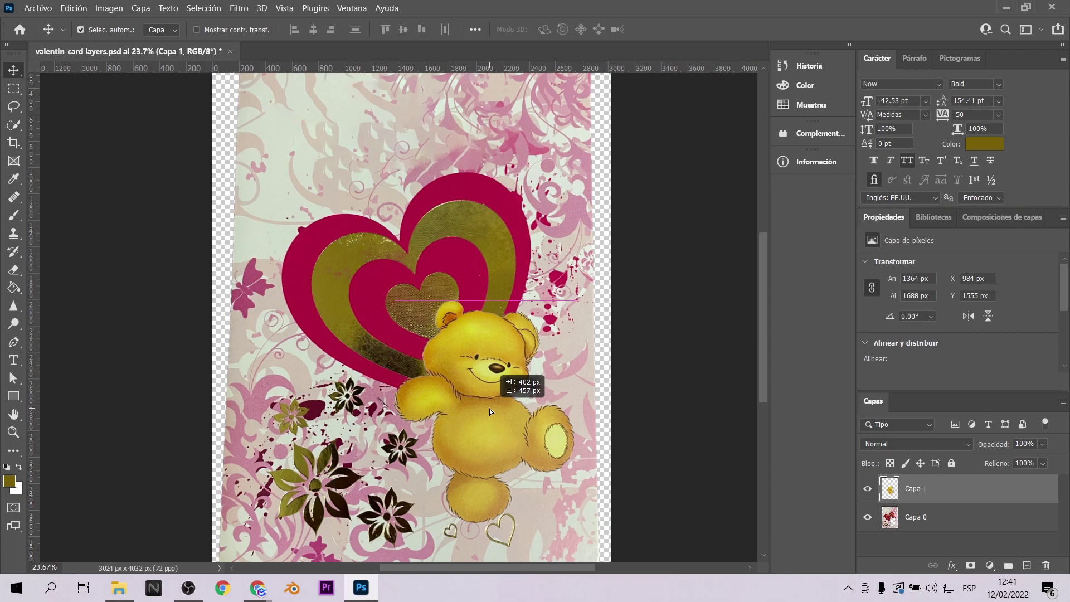
alt+scroll(474, 376, up, 2)
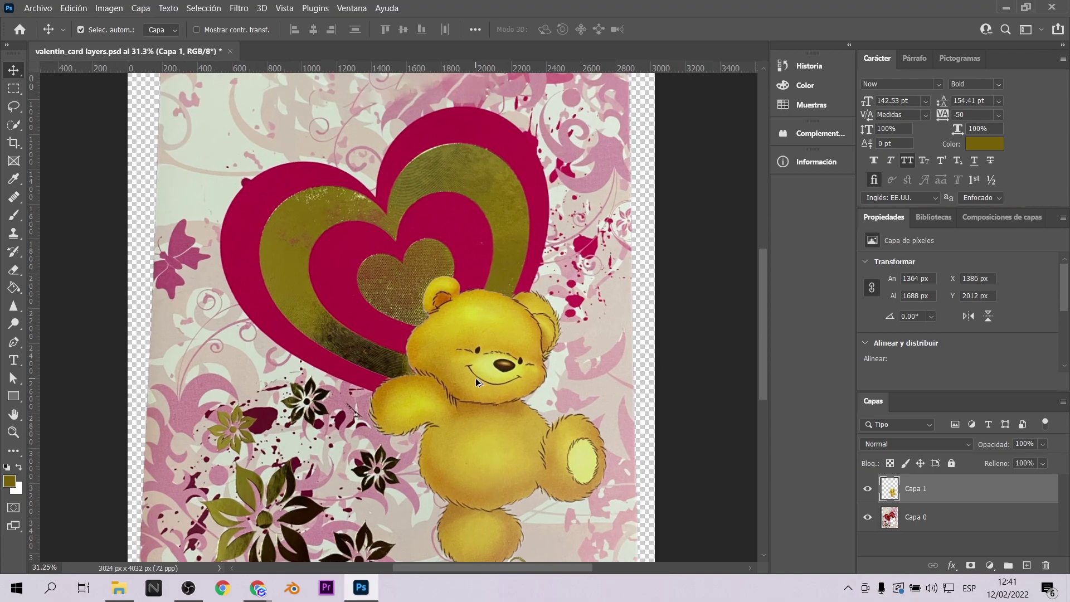
Step: Hide the bear layer and content-aware fill the lassoed lower part of the bear-shaped hole on Capa 0
click(998, 528)
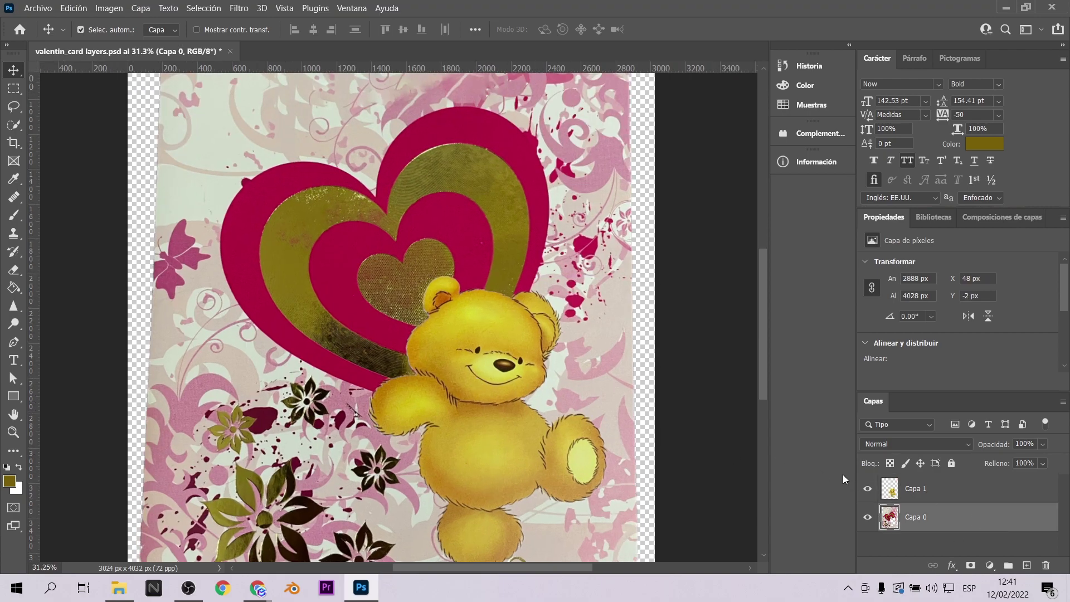
click(867, 488)
alt+scroll(555, 381, down, 2)
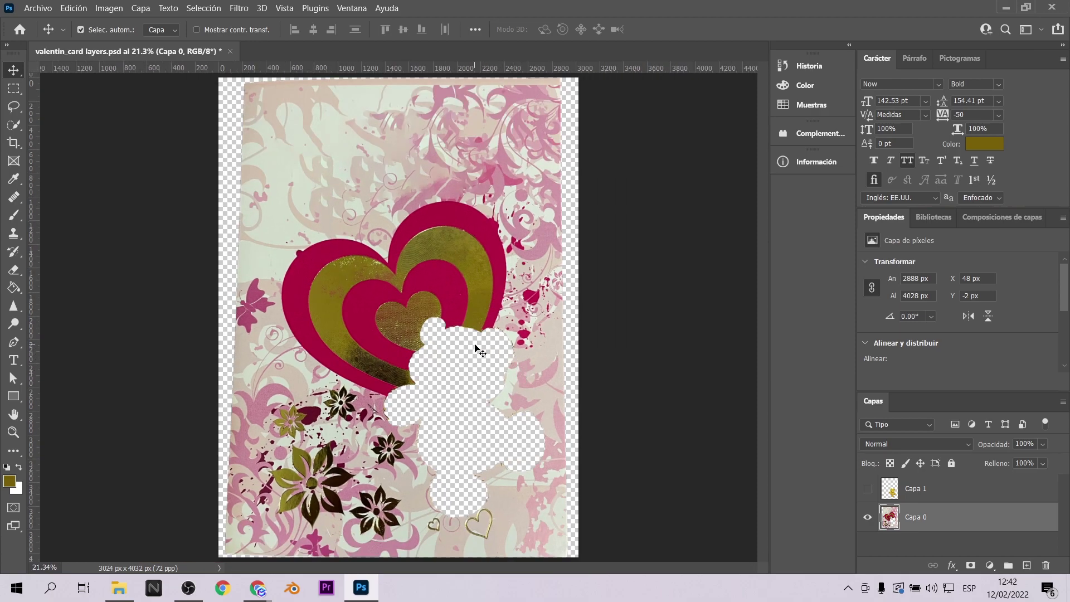
click(14, 107)
mouse_move(559, 341)
mouse_down()
mouse_move(459, 384)
mouse_move(567, 393)
mouse_up()
click(108, 8)
mouse_move(74, 9)
click(89, 209)
click(681, 144)
click(680, 147)
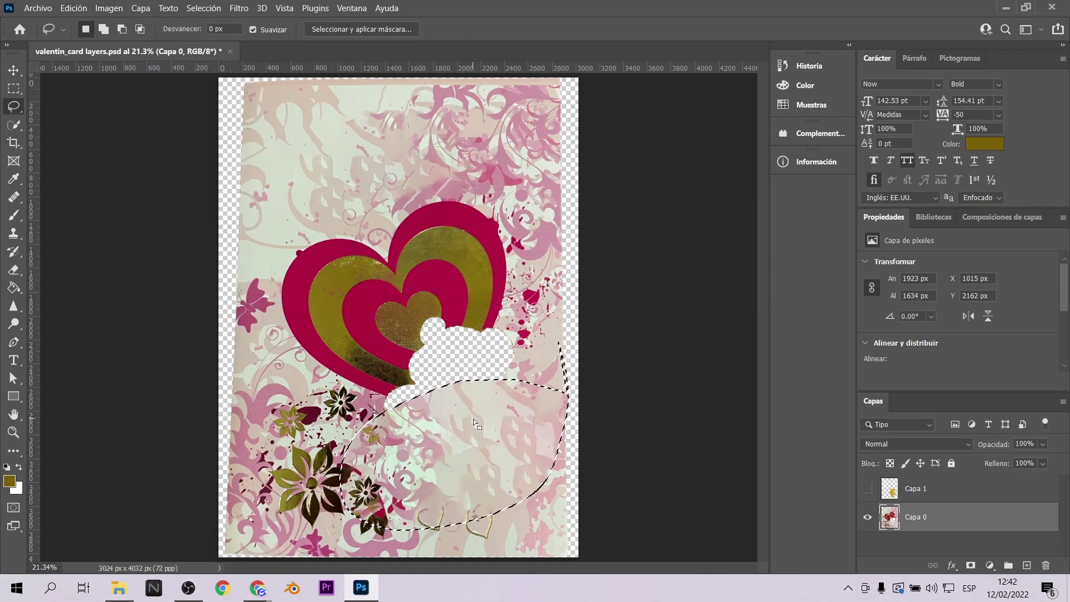
Step: Lasso the part of the bear hole lying outside the heart's right edge and replace it with content-aware fill
alt+scroll(480, 405, up, 3)
drag(565, 251, 570, 257)
click(73, 9)
click(89, 213)
click(674, 148)
Step: Lasso the area just below the heart's lower-left edge, fill it content-aware, and clear the selection
drag(177, 385, 180, 387)
click(73, 9)
click(89, 213)
click(678, 143)
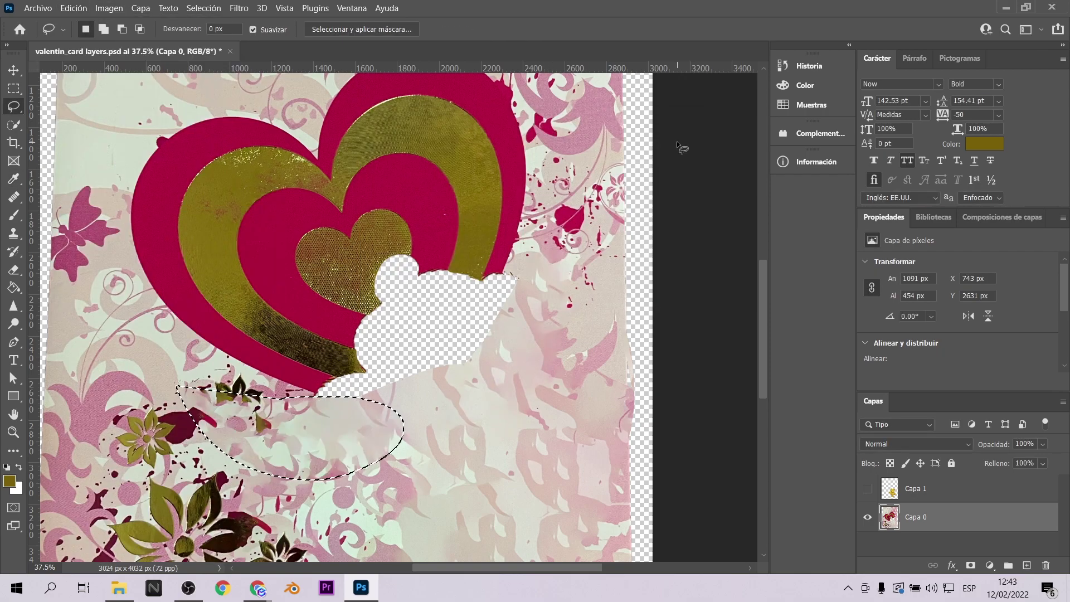
key(ctrl+d)
Step: Sample the heart's crimson and rebuild the missing outer band down to the tip with a 62 px brush
alt+scroll(463, 370, down, 6)
alt+scroll(456, 372, up, 4)
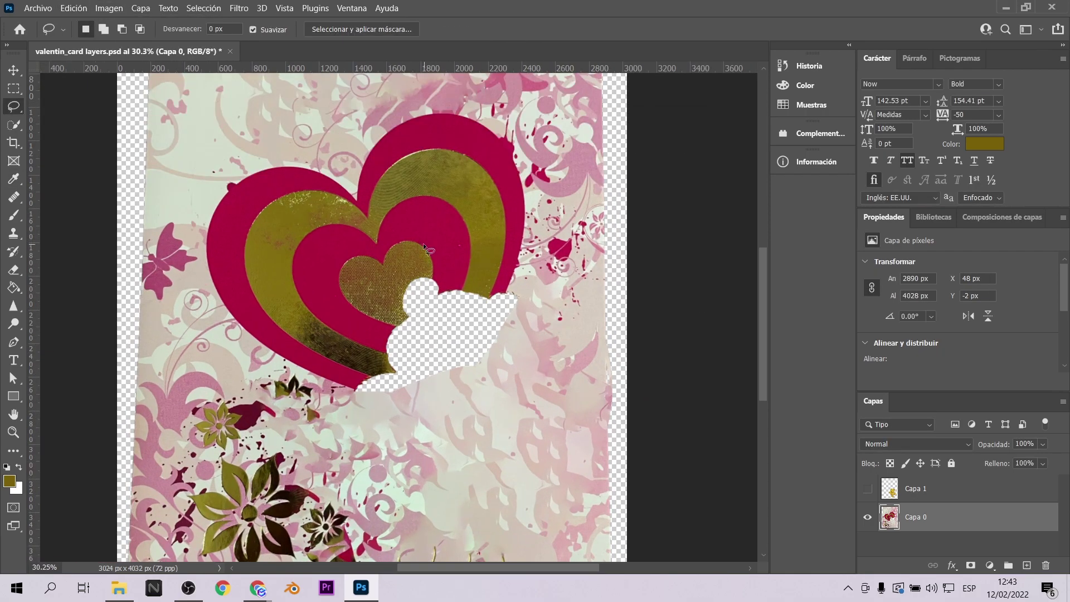
alt+scroll(428, 243, up, 1)
scroll(446, 278, up, 1)
click(15, 180)
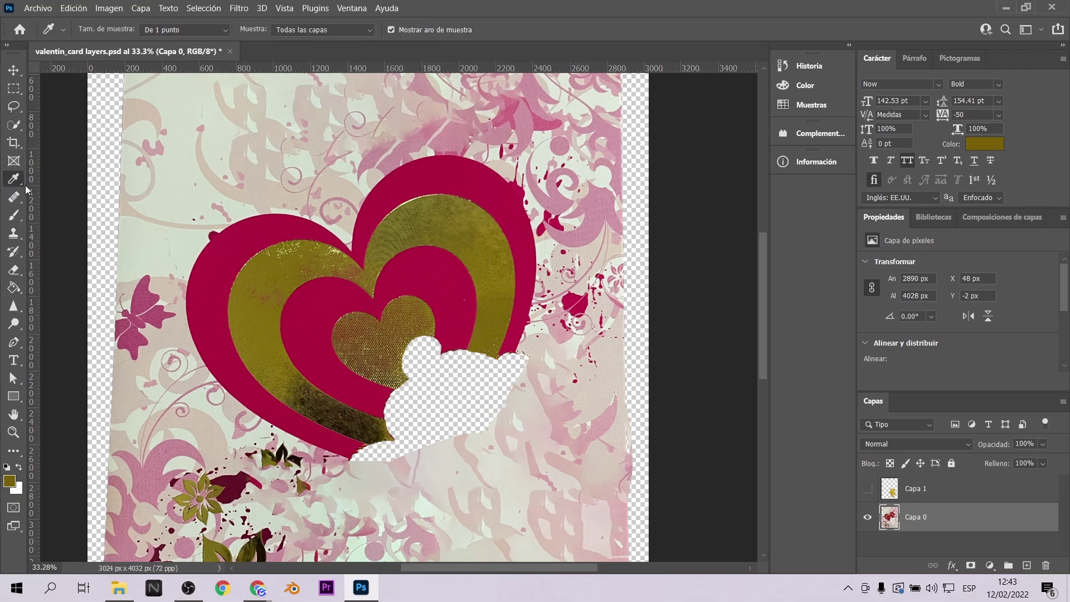
click(342, 436)
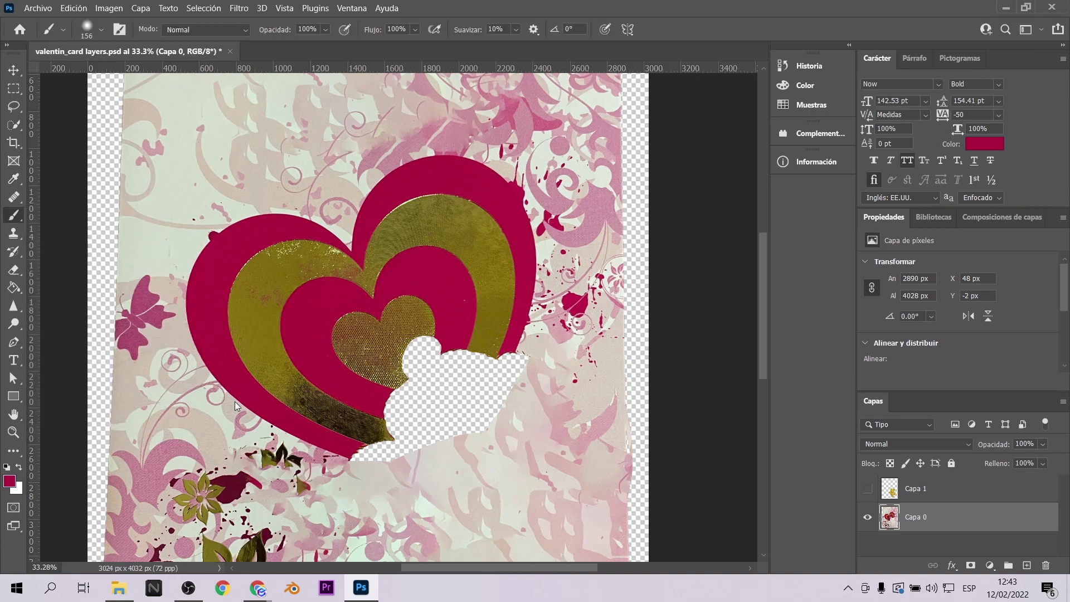
right_click(15, 218)
click(89, 214)
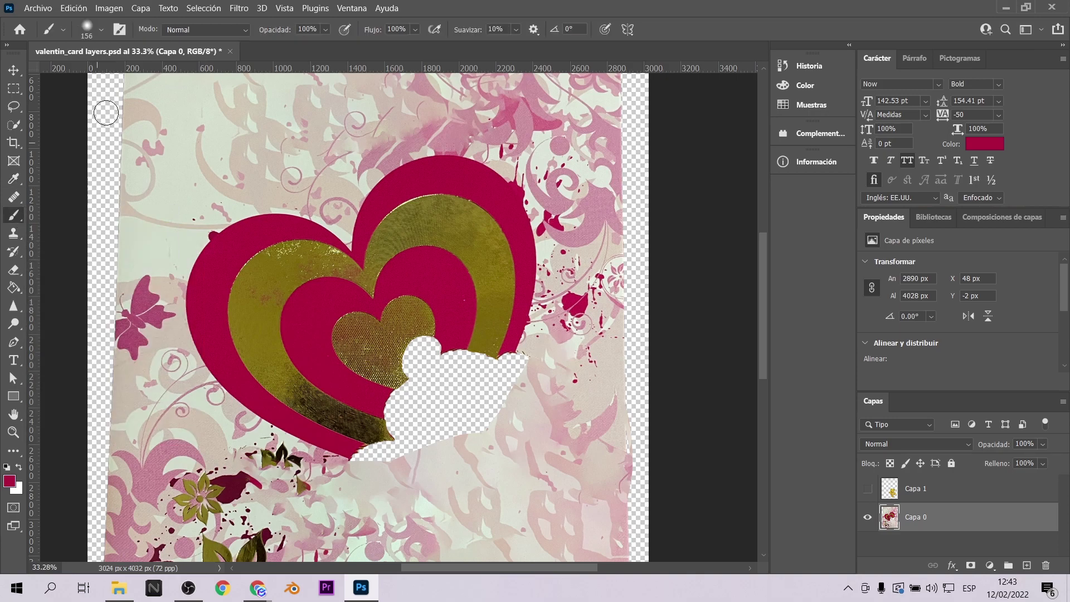
click(103, 31)
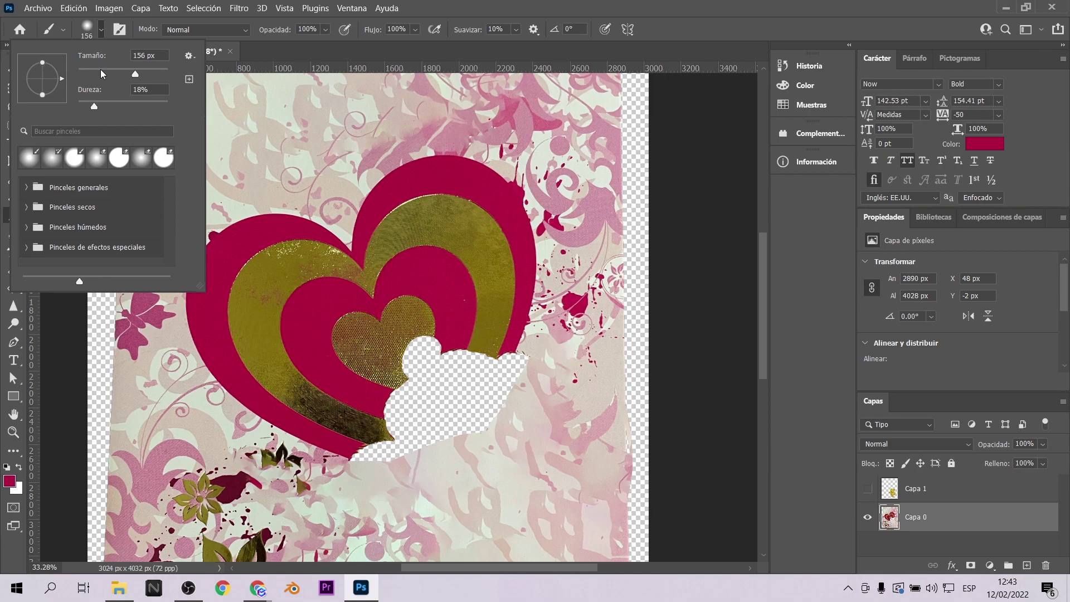
click(300, 59)
alt+scroll(379, 476, up, 3)
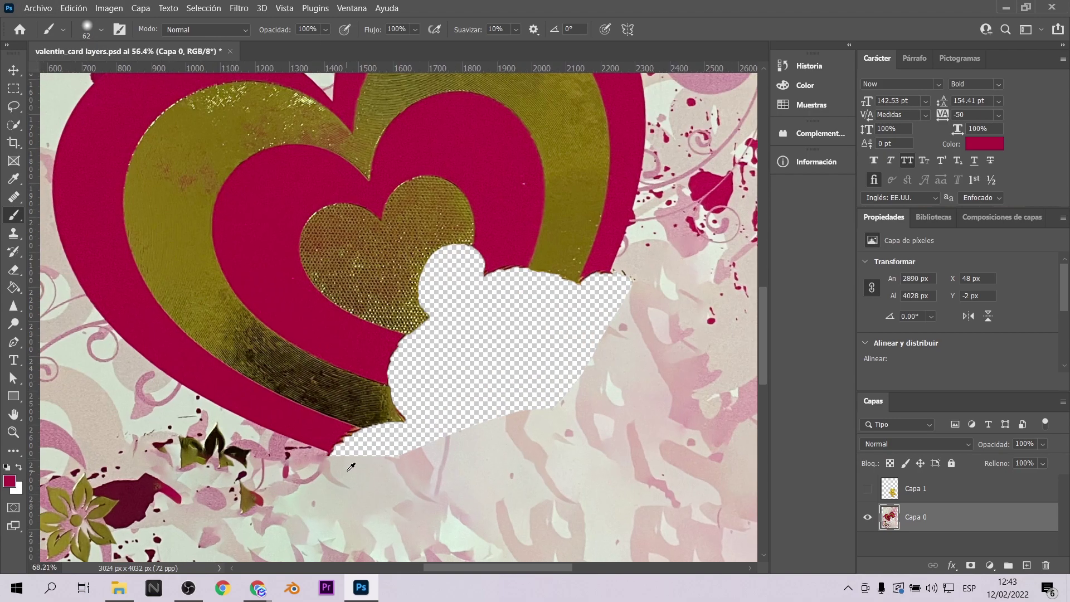
drag(605, 250, 504, 390)
alt+scroll(490, 401, down, 2)
mouse_move(401, 420)
mouse_down()
mouse_move(479, 429)
mouse_move(540, 362)
mouse_move(566, 308)
mouse_move(491, 406)
mouse_up()
alt+scroll(491, 407, down, 2)
alt+scroll(491, 407, up, 3)
mouse_move(373, 417)
mouse_down()
mouse_move(479, 426)
mouse_move(460, 432)
mouse_up()
alt+scroll(497, 360, down, 3)
Step: Sample the band's gold and paint its missing lower-right section across the hole
alt+click(536, 297)
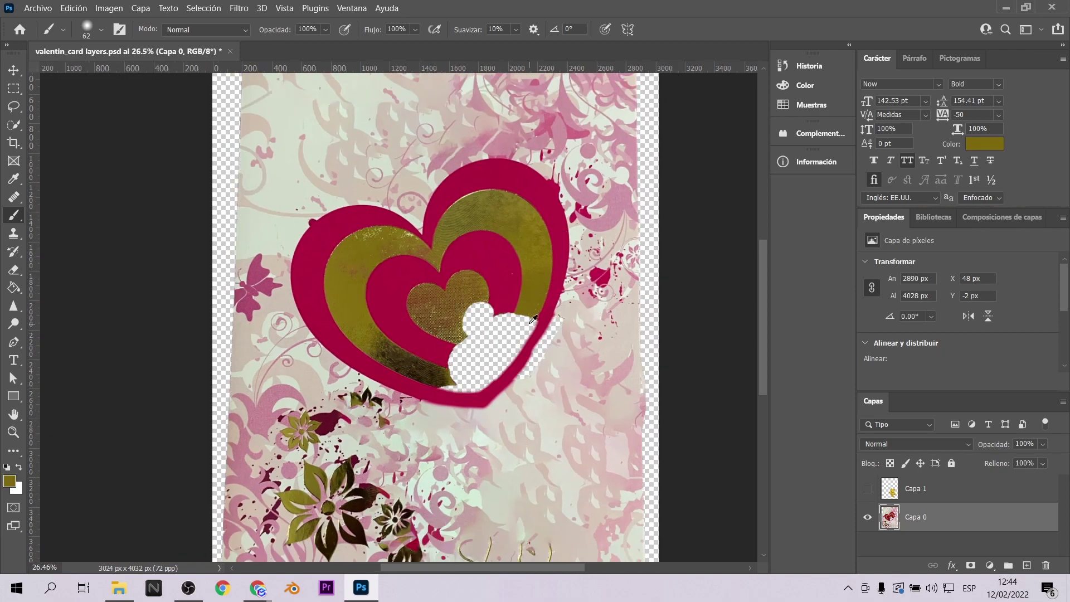
alt+scroll(534, 288, up, 2)
mouse_move(536, 314)
mouse_down()
mouse_move(493, 361)
mouse_move(373, 390)
mouse_move(390, 418)
mouse_move(532, 328)
mouse_move(471, 404)
mouse_move(407, 443)
mouse_move(485, 404)
mouse_move(362, 424)
mouse_move(357, 439)
mouse_up()
alt+scroll(532, 328, down, 2)
alt+scroll(535, 318, up, 3)
alt+scroll(505, 307, down, 1)
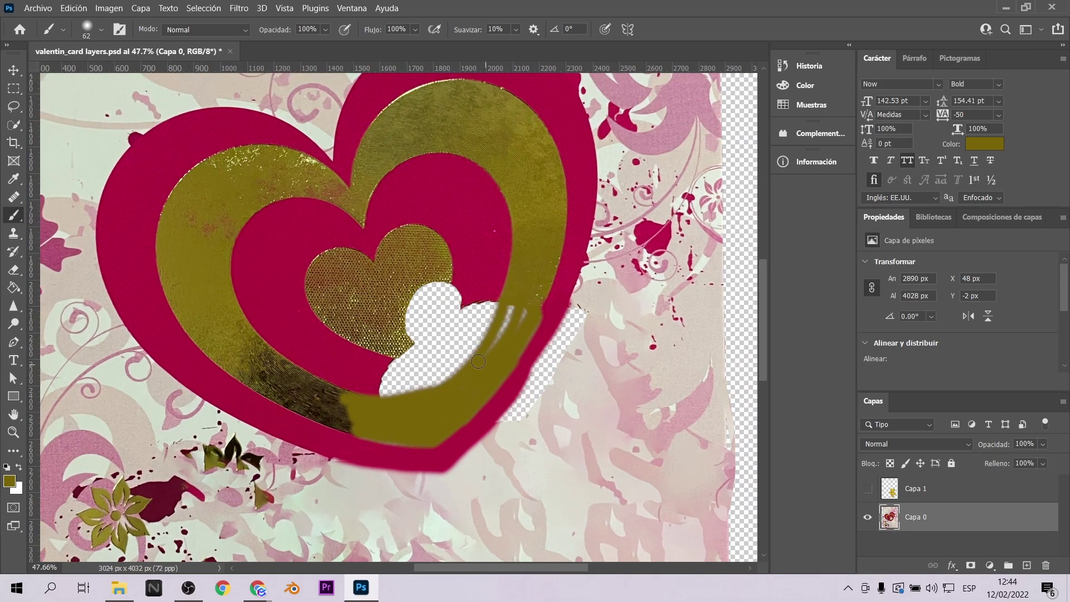
Step: Sample the crimson again and paint the missing lower-right part of the inner crimson band
alt+scroll(361, 427, up, 4)
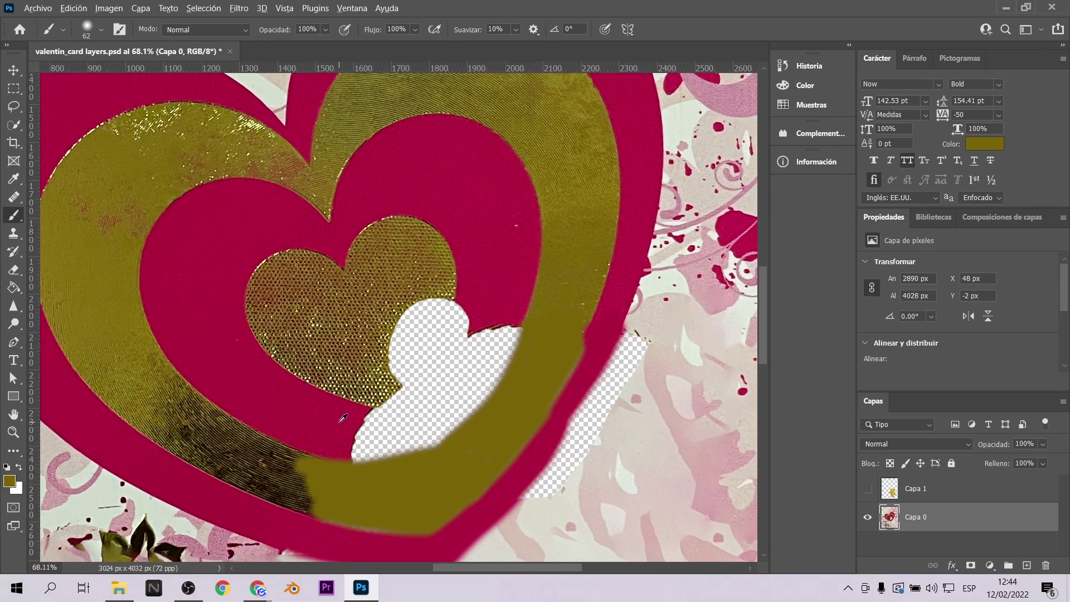
alt+click(490, 328)
mouse_move(350, 456)
mouse_down()
mouse_move(468, 399)
mouse_move(495, 322)
mouse_move(390, 418)
mouse_move(347, 435)
mouse_move(407, 415)
mouse_move(441, 379)
mouse_move(429, 398)
mouse_up()
alt+scroll(448, 350, down, 1)
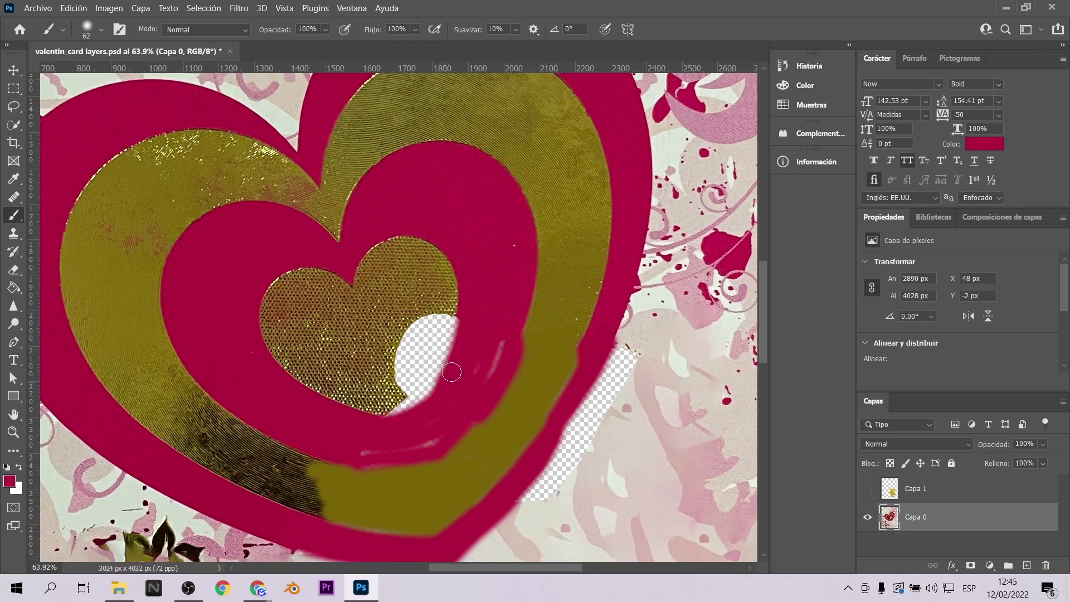
Step: Paint the missing lower-right corner of the small central heart in dark brown
alt+scroll(431, 361, down, 1)
mouse_move(444, 329)
mouse_down()
mouse_move(410, 390)
mouse_move(440, 334)
mouse_move(412, 362)
mouse_up()
alt+scroll(402, 365, down, 4)
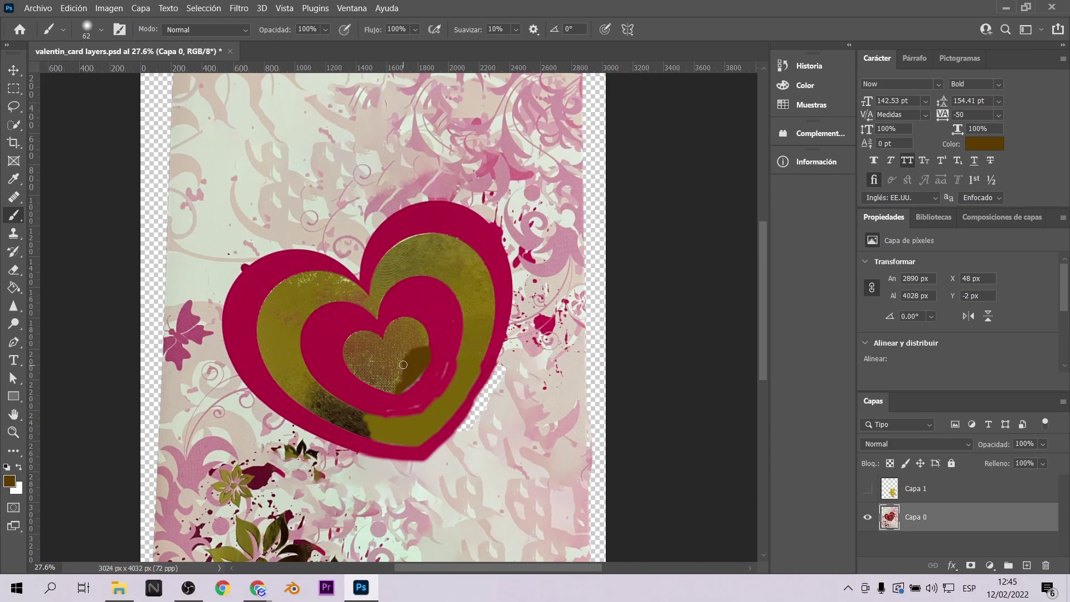
Step: Resample the crimson, redo the outer band's lower-right edge after undoing one stroke, and even out the inner crimson band
alt+click(457, 343)
alt+scroll(480, 365, up, 3)
drag(449, 459, 516, 351)
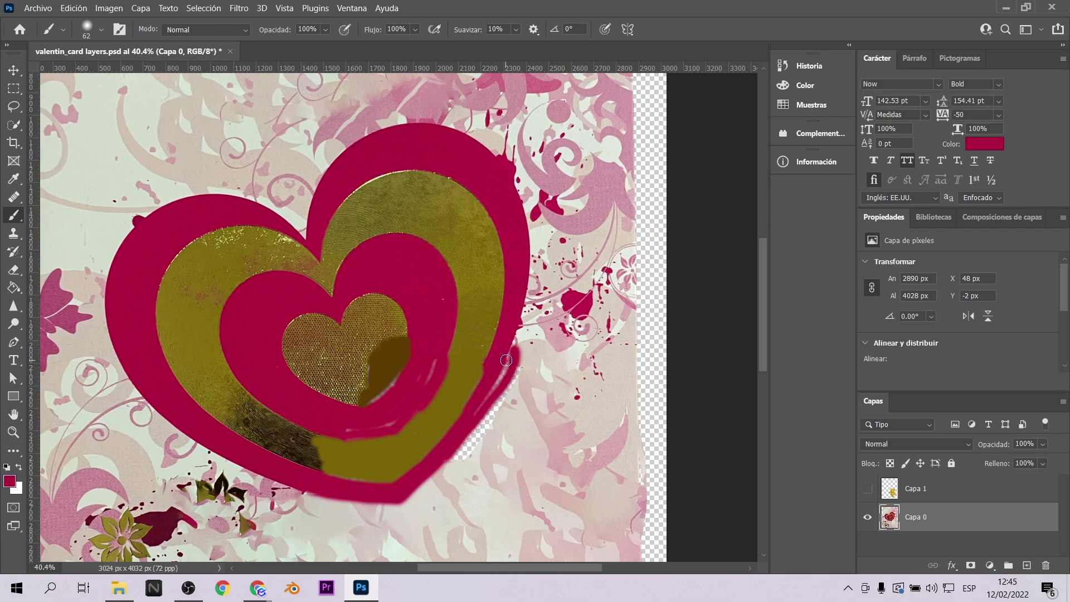
key(ctrl+z)
alt+scroll(479, 390, up, 3)
drag(439, 479, 524, 350)
alt+scroll(524, 322, down, 4)
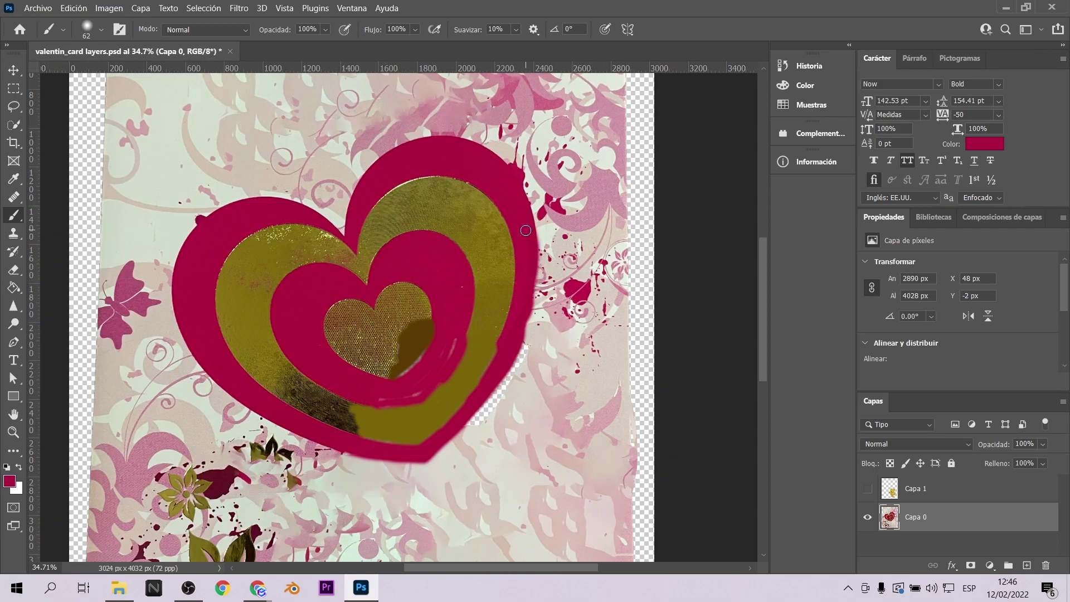
drag(425, 400, 456, 346)
Step: Sample a light tan from the small central heart and paint it over the heart's lower-right corner
alt+scroll(439, 378, down, 2)
alt+scroll(415, 362, up, 4)
alt+click(390, 381)
mouse_move(411, 418)
mouse_down()
mouse_move(446, 379)
mouse_move(455, 335)
mouse_up()
alt+scroll(440, 337, down, 3)
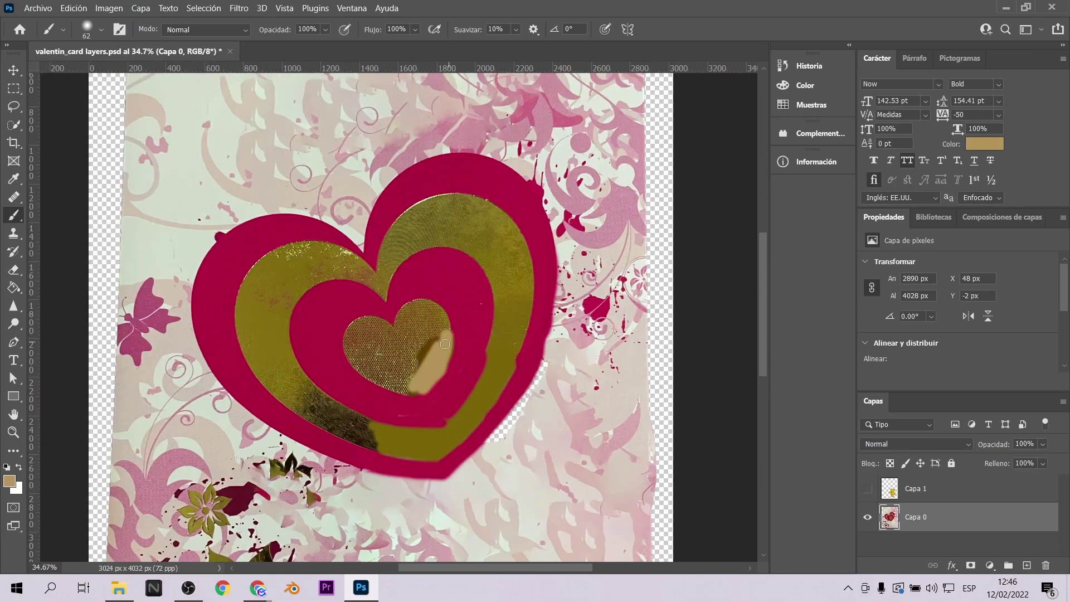
Step: Quick-select the left half of the gold band, paint it tan with a 450 px brush, and clear the selection
click(13, 106)
click(17, 127)
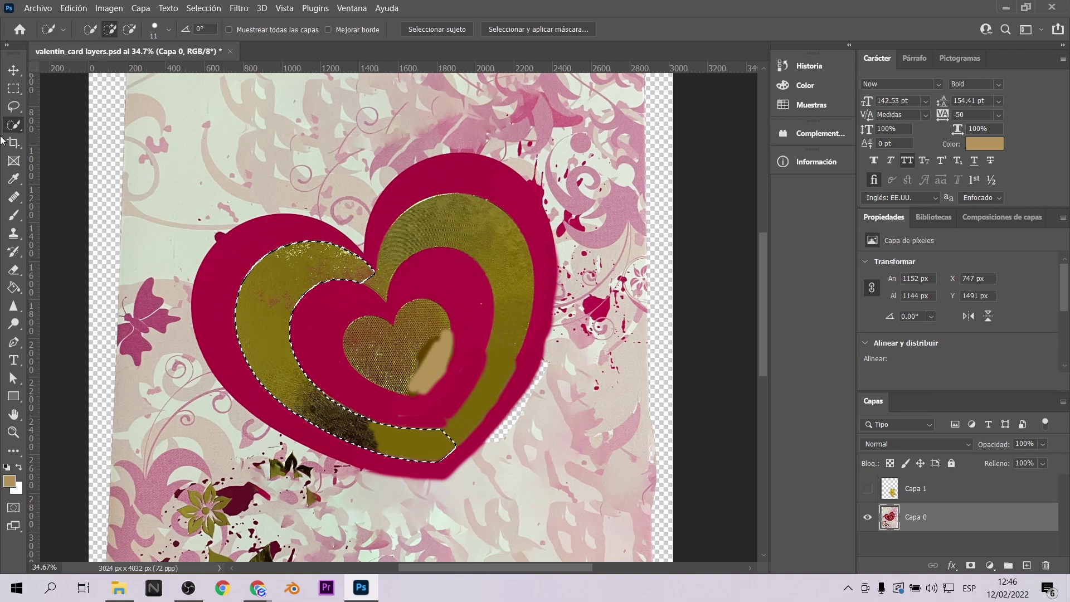
click(14, 217)
click(102, 30)
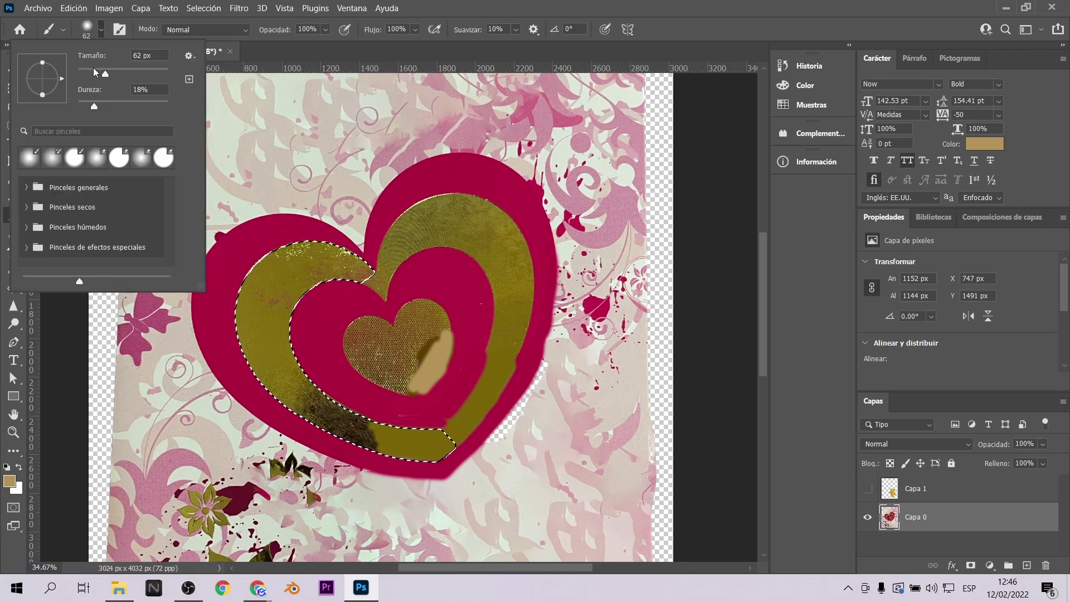
click(103, 31)
mouse_move(277, 272)
mouse_down()
mouse_move(307, 260)
mouse_move(268, 354)
mouse_up()
click(102, 30)
text(450)
key(Return)
mouse_move(296, 271)
mouse_down()
mouse_move(267, 265)
mouse_move(343, 408)
mouse_up()
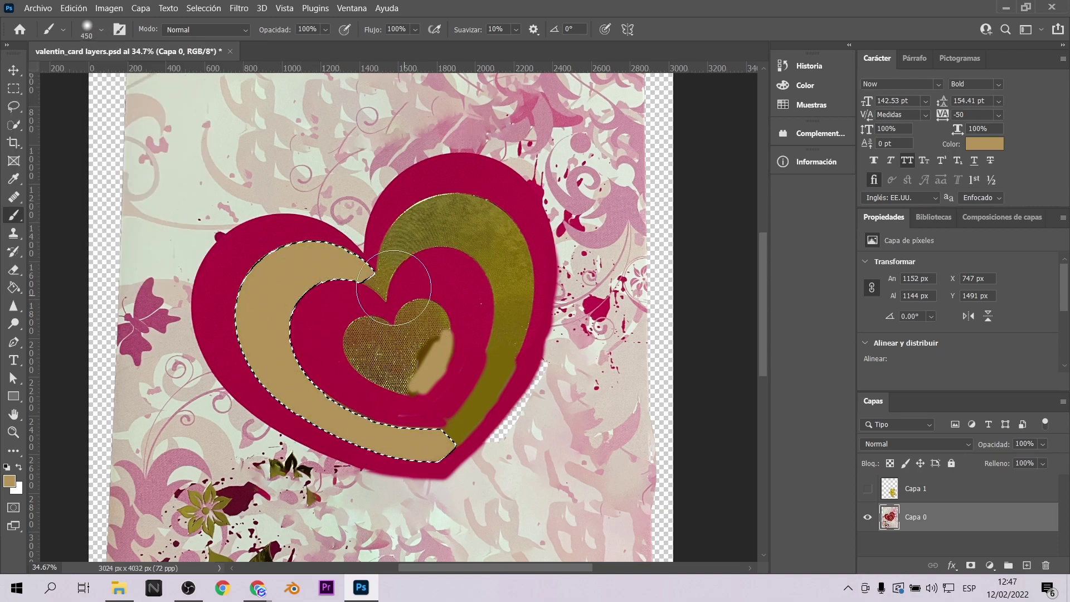
key(ctrl+d)
Step: Quick-select the lower and upper segments of the gold band's right half, paint them tan, and clear the selection
click(14, 125)
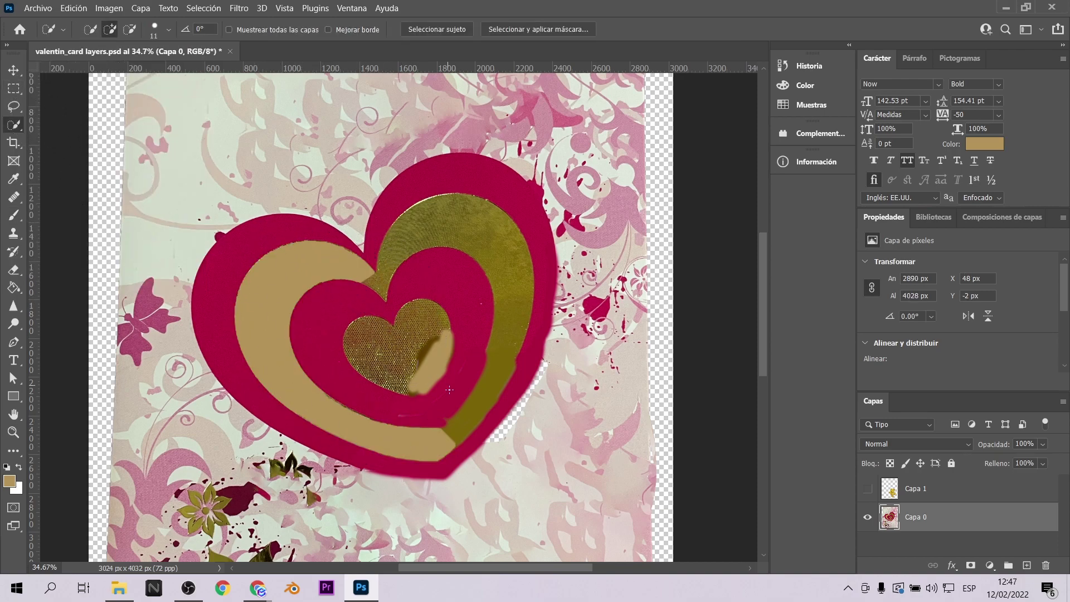
click(14, 216)
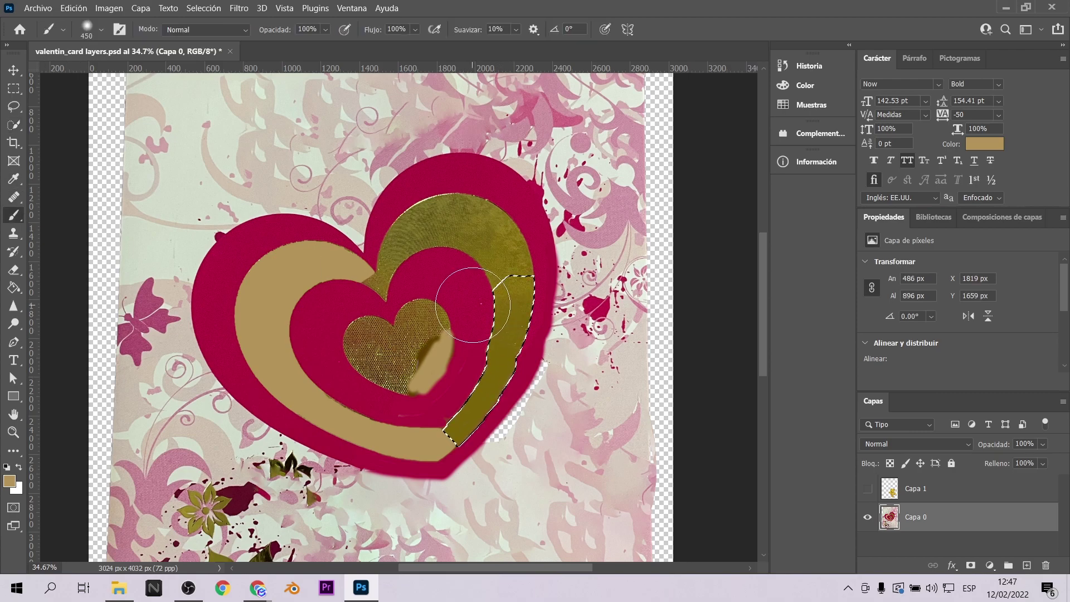
drag(477, 305, 482, 392)
click(14, 125)
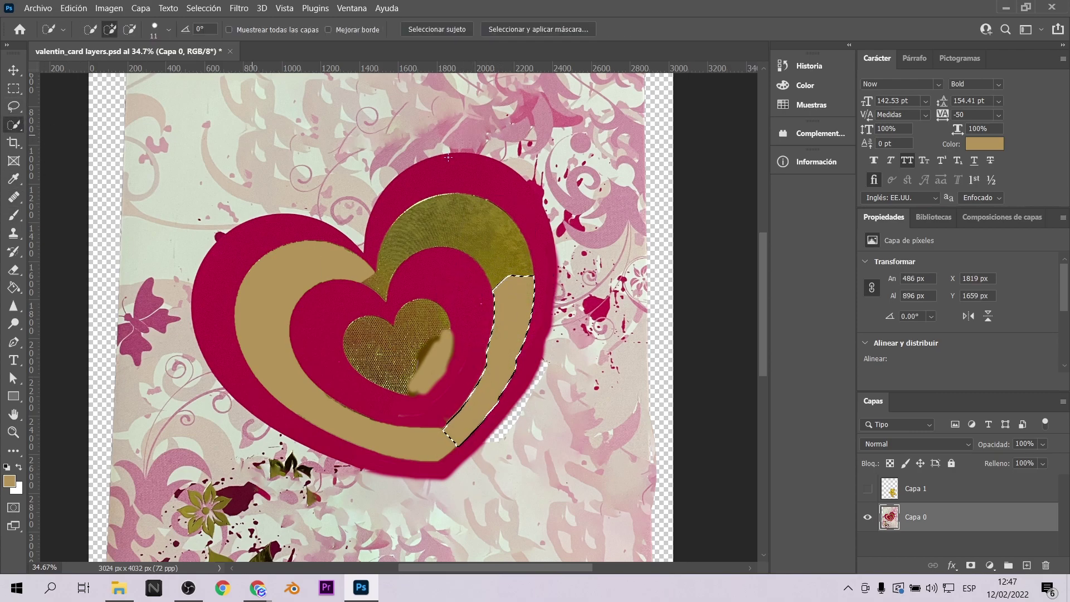
mouse_move(515, 262)
mouse_down()
mouse_move(397, 238)
mouse_move(487, 209)
mouse_up()
click(13, 215)
click(14, 89)
click(493, 222)
Step: Select the remaining gold patch near the band's central notch, paint it tan, and clear the selection
alt+scroll(477, 220, up, 4)
click(13, 215)
click(13, 106)
click(13, 125)
drag(350, 275, 335, 318)
click(13, 215)
click(14, 88)
click(357, 234)
Step: Reduce the brush size to 113 px and touch up leftover gold on the tan band
click(13, 216)
click(100, 30)
drag(150, 73, 122, 73)
drag(550, 302, 509, 308)
drag(322, 310, 316, 305)
alt+scroll(532, 281, up, 1)
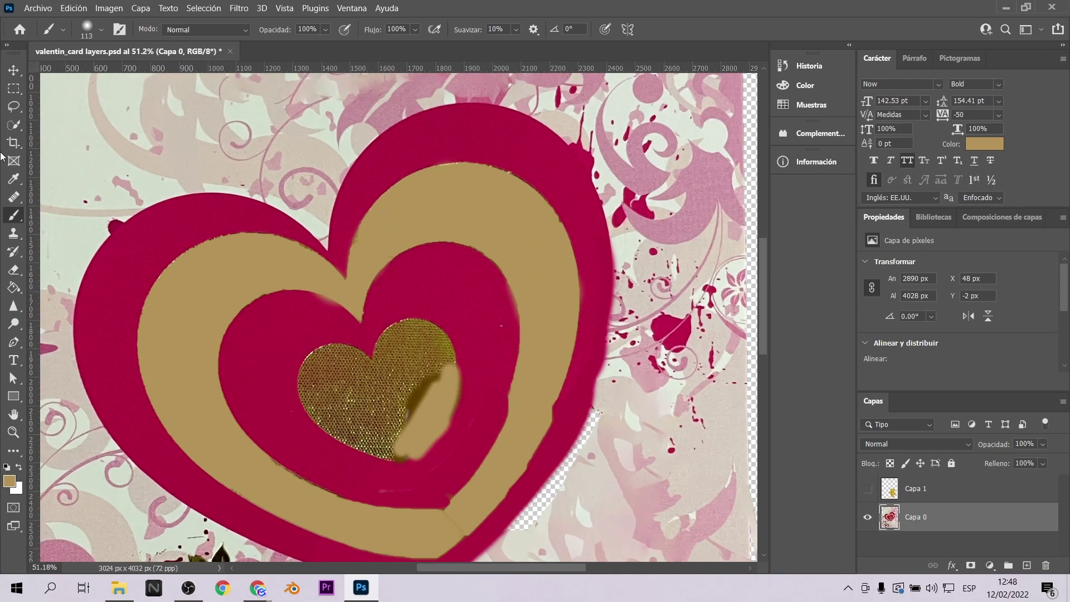
Step: Quick-select the small central heart, paint it entirely tan, and clear the selection
click(17, 125)
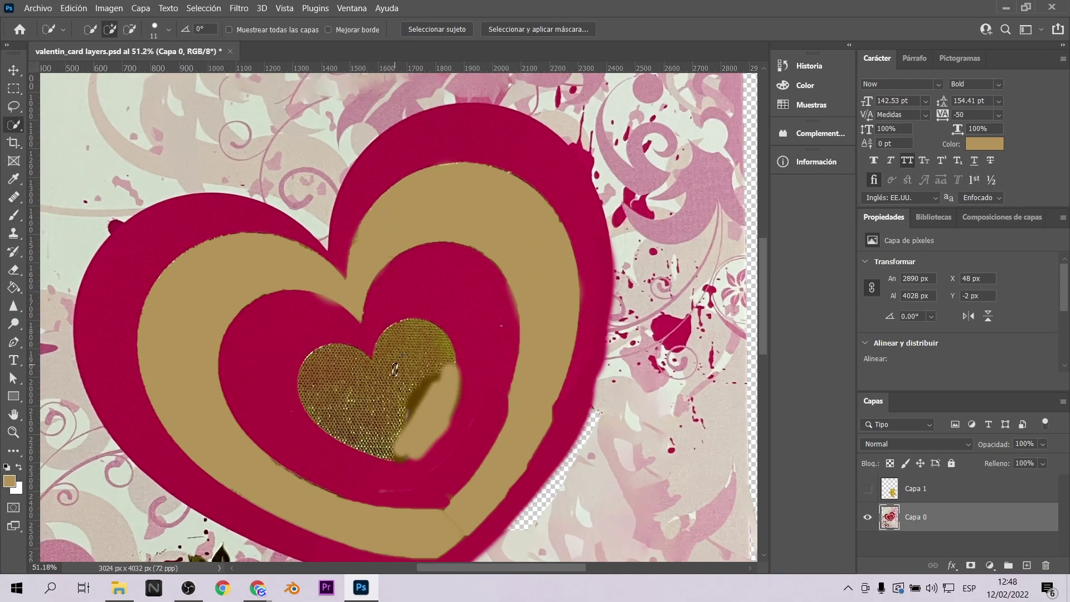
drag(439, 387, 340, 390)
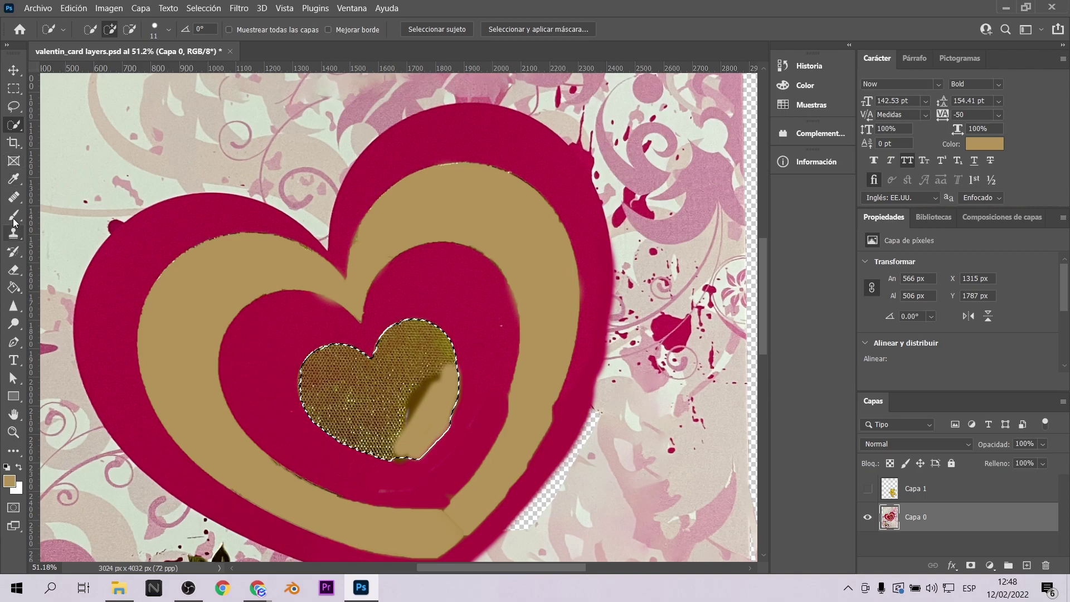
key(b)
mouse_move(421, 372)
mouse_down()
mouse_move(329, 378)
mouse_move(397, 442)
mouse_up()
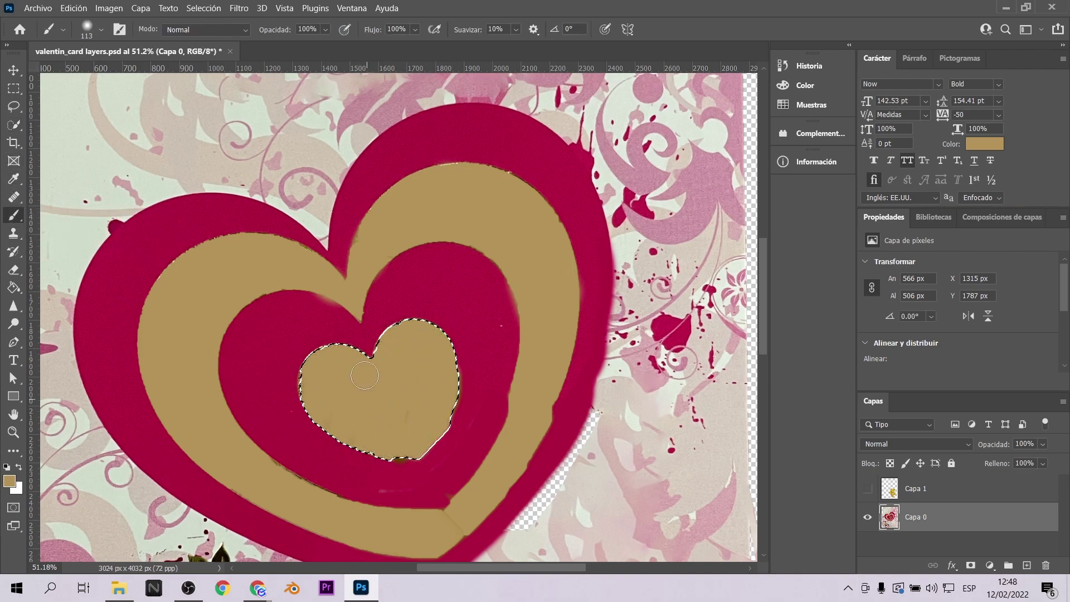
key(m)
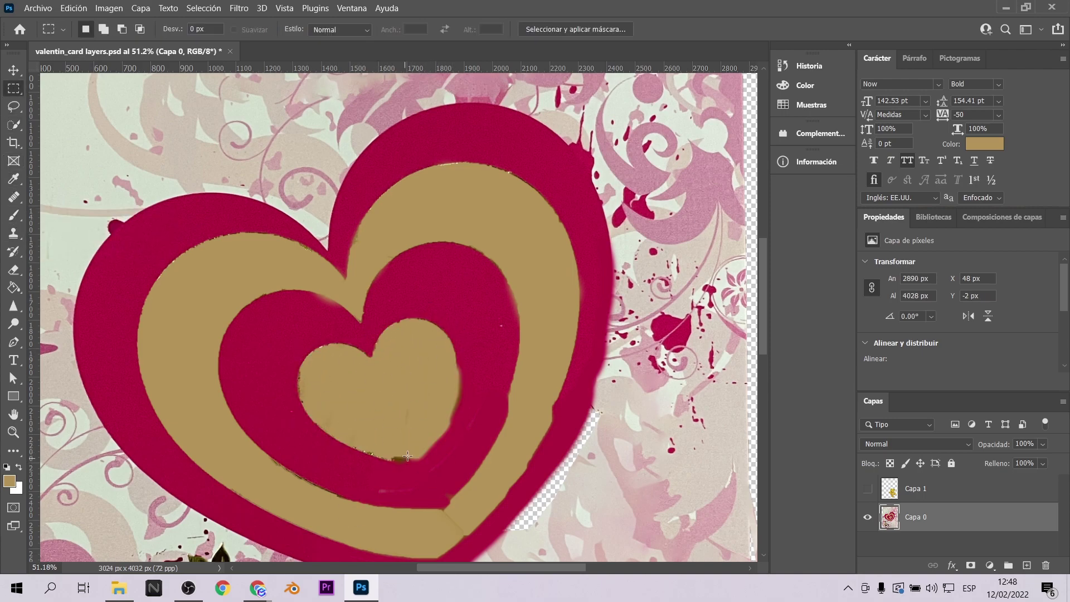
Step: Touch up the dark remnants on the small heart's lower edge and the tan band's seam with the brush
alt+scroll(405, 458, up, 3)
key(b)
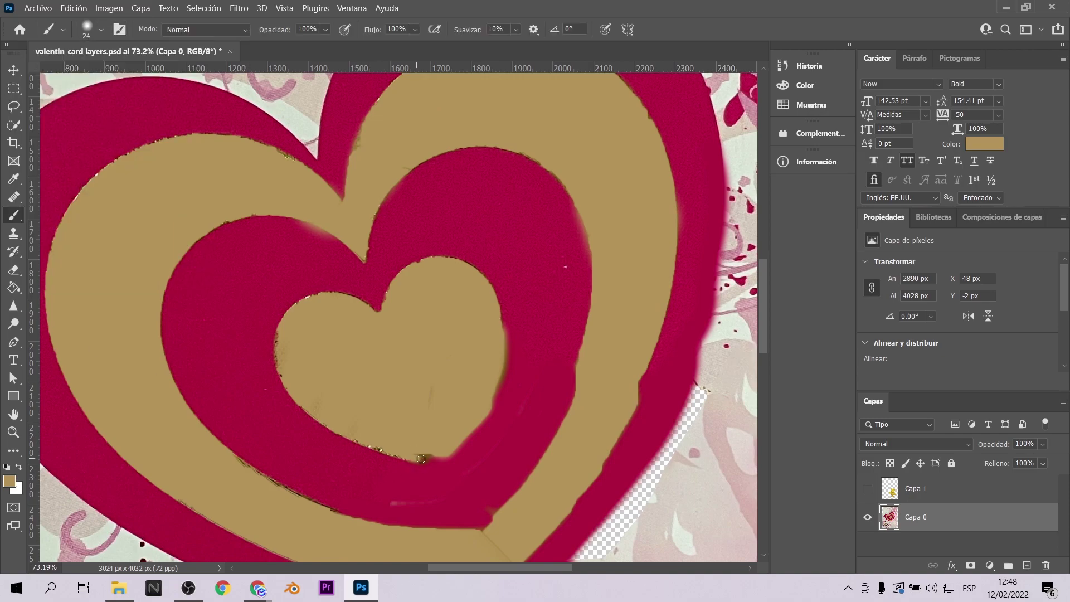
alt+scroll(479, 317, down, 3)
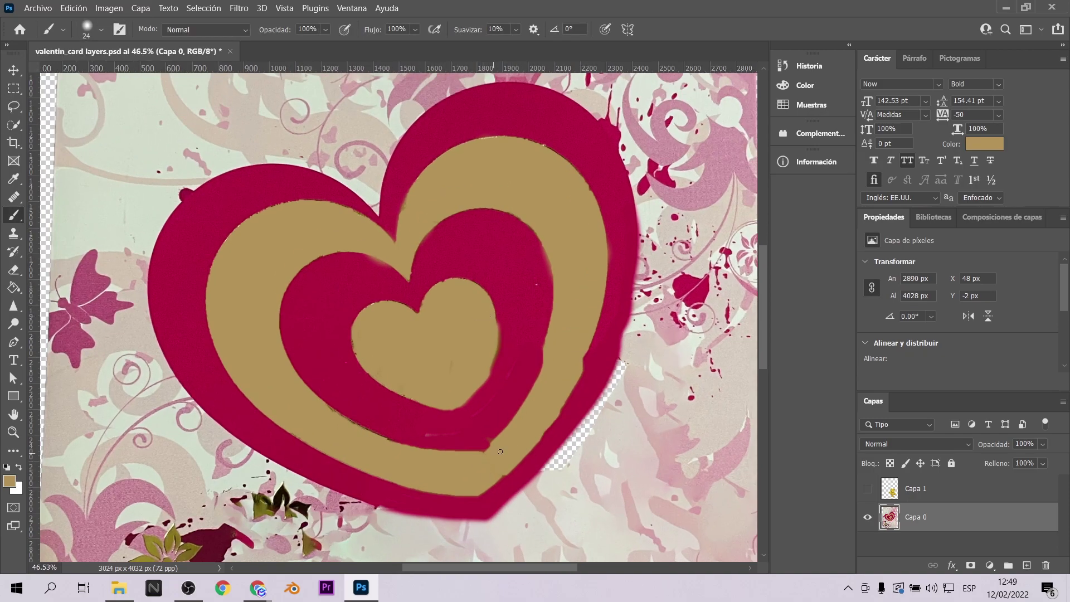
alt+scroll(373, 410, up, 3)
alt+scroll(532, 423, down, 4)
Step: Lasso the transparent gap beside the heart's lower-right edge, fill it with background, and clear the selection
key(m)
key(l)
drag(672, 361, 673, 358)
click(74, 8)
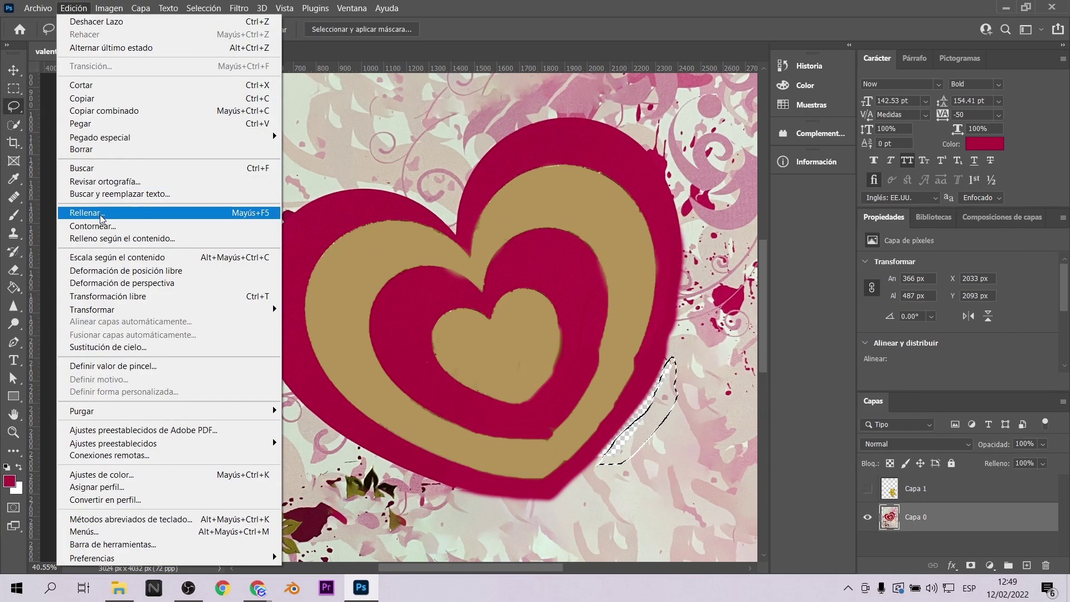
click(101, 214)
key(Return)
key(ctrl+d)
Step: Lasso the leftover strip along the heart's lower-right edge, delete its contents, and refill it
alt+scroll(685, 428, up, 4)
drag(637, 305, 636, 303)
key(Delete)
click(74, 8)
click(101, 214)
key(Return)
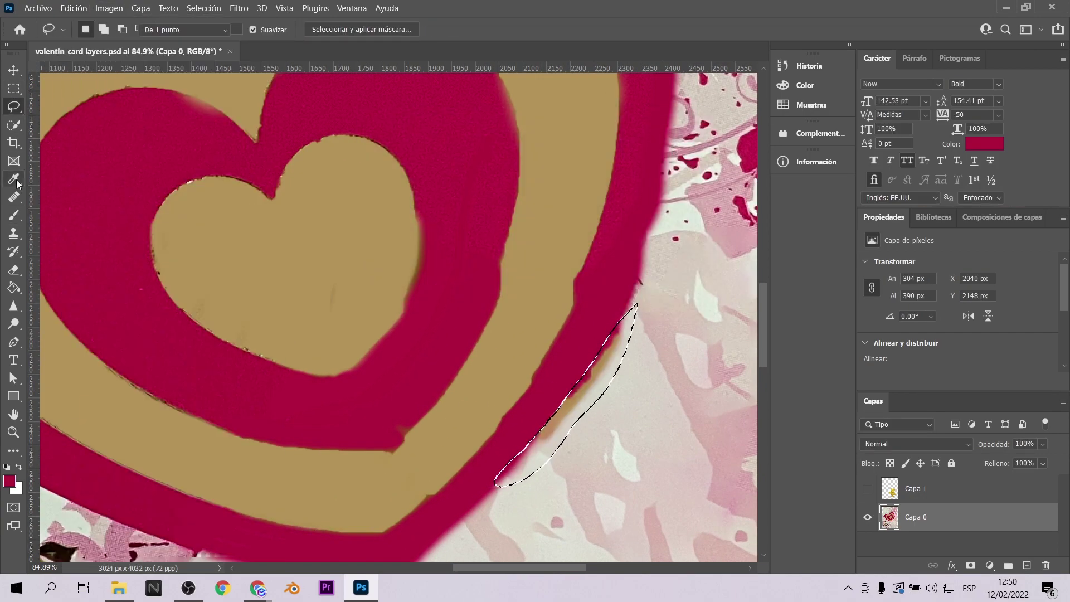
Step: Sample the pale background colour, paint over the brown smear beside the heart, and clear the selection
click(14, 179)
click(607, 426)
click(14, 215)
drag(549, 421, 580, 385)
key(m)
alt+scroll(407, 277, down, 5)
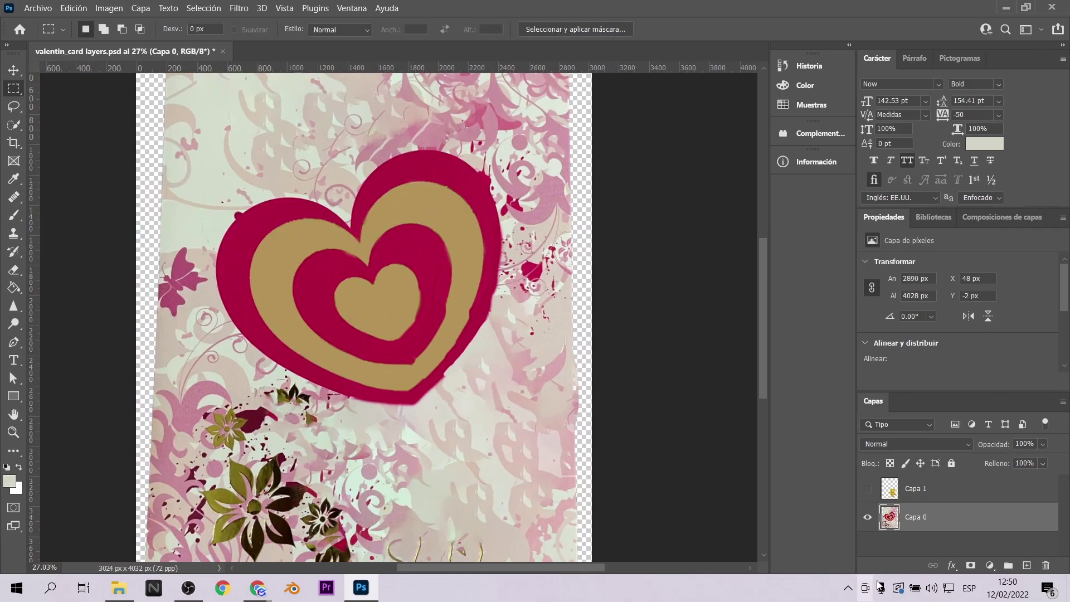
Step: Create a new layer and copy the loosely lassoed heart from Capa 0 onto it
click(1026, 566)
click(933, 549)
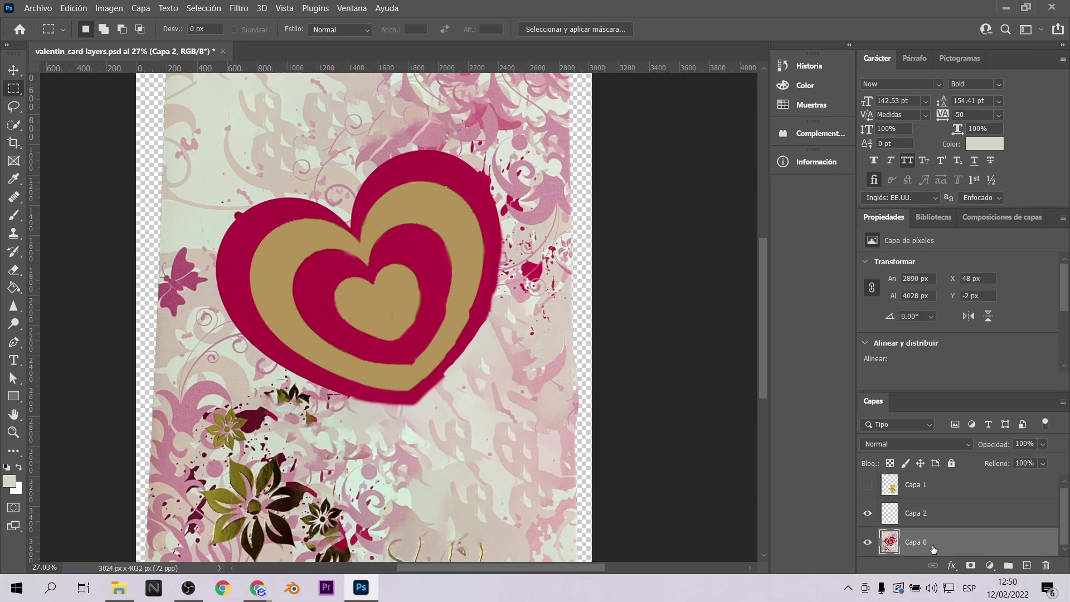
click(12, 107)
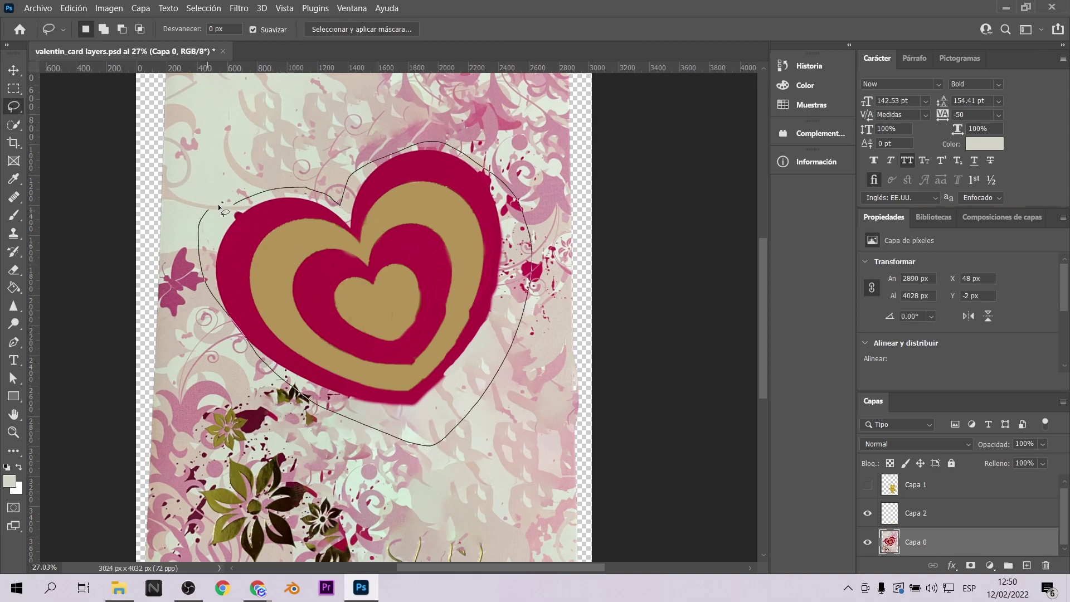
drag(218, 207, 235, 201)
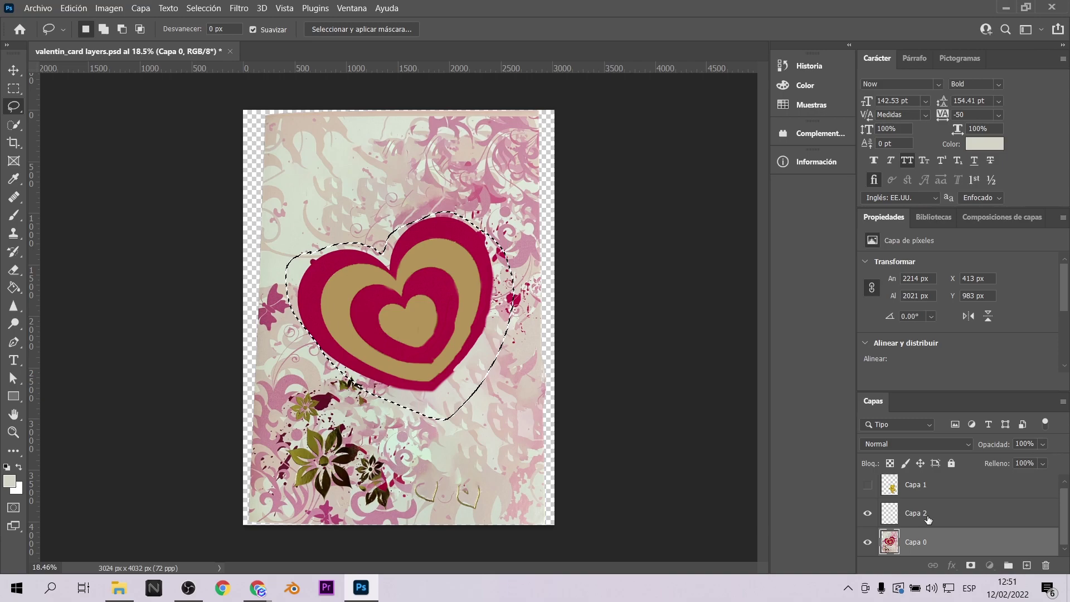
click(927, 518)
key(ctrl+v)
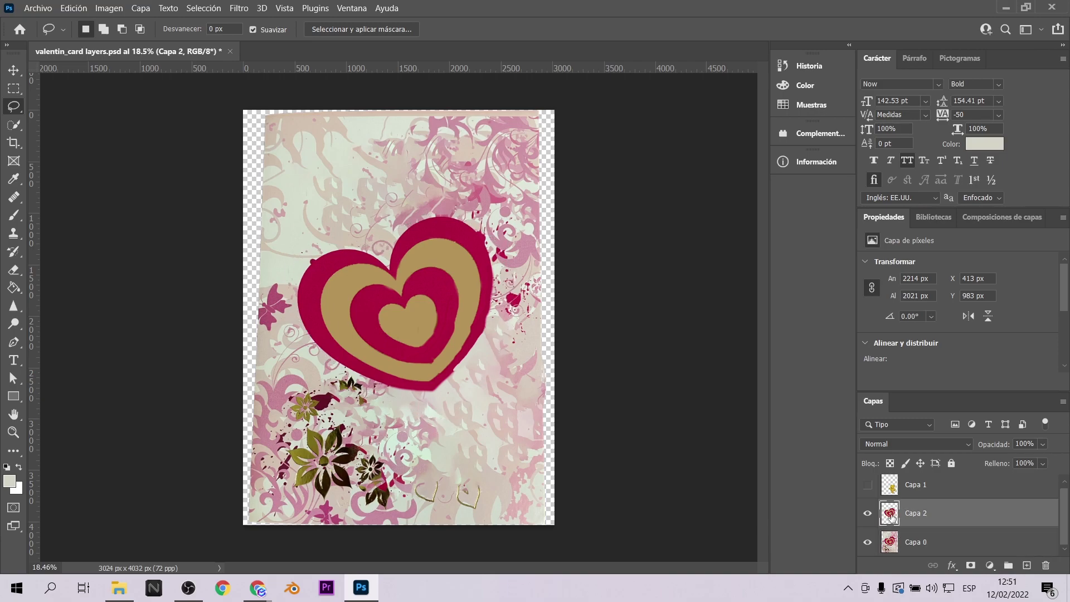
Step: Hide the copied heart, lasso the heart on Capa 0, fill the area with background, and clear the selection
click(868, 514)
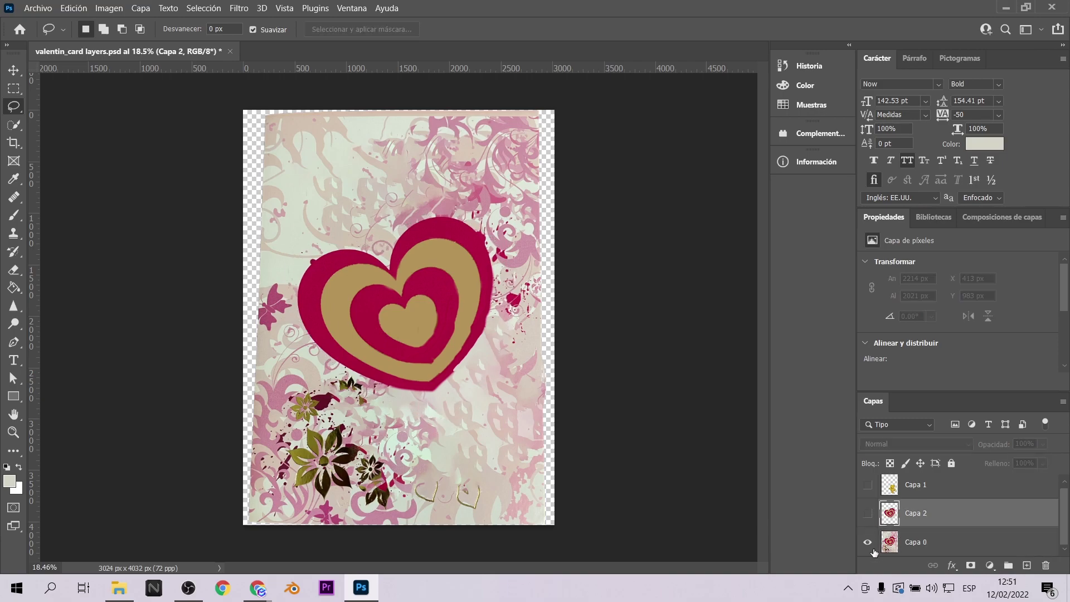
click(944, 550)
alt+scroll(440, 327, up, 2)
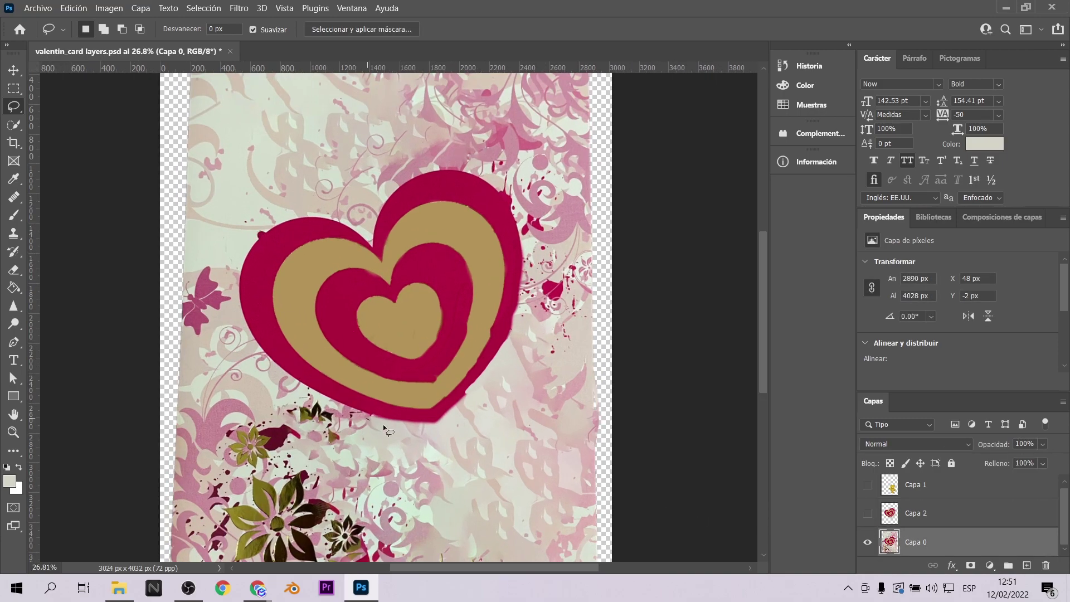
drag(412, 436, 426, 434)
click(74, 8)
click(184, 213)
click(664, 147)
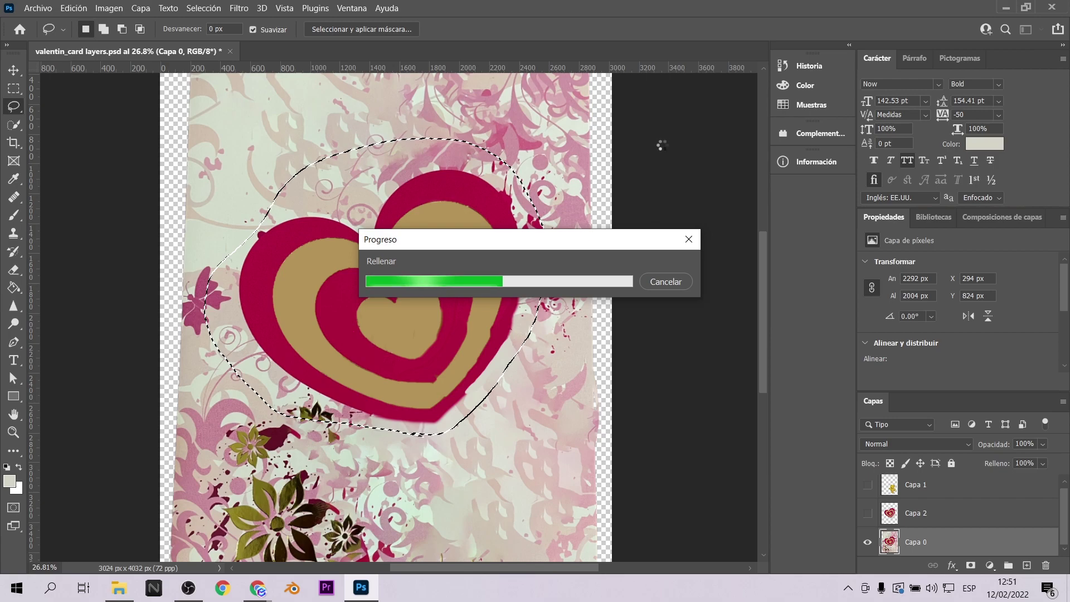
click(497, 268)
Step: Toggle the bear and heart layers to check them over the rebuilt background, leaving the heart shown
click(868, 513)
click(867, 484)
click(867, 484)
click(867, 513)
click(868, 512)
key(ctrl+minus)
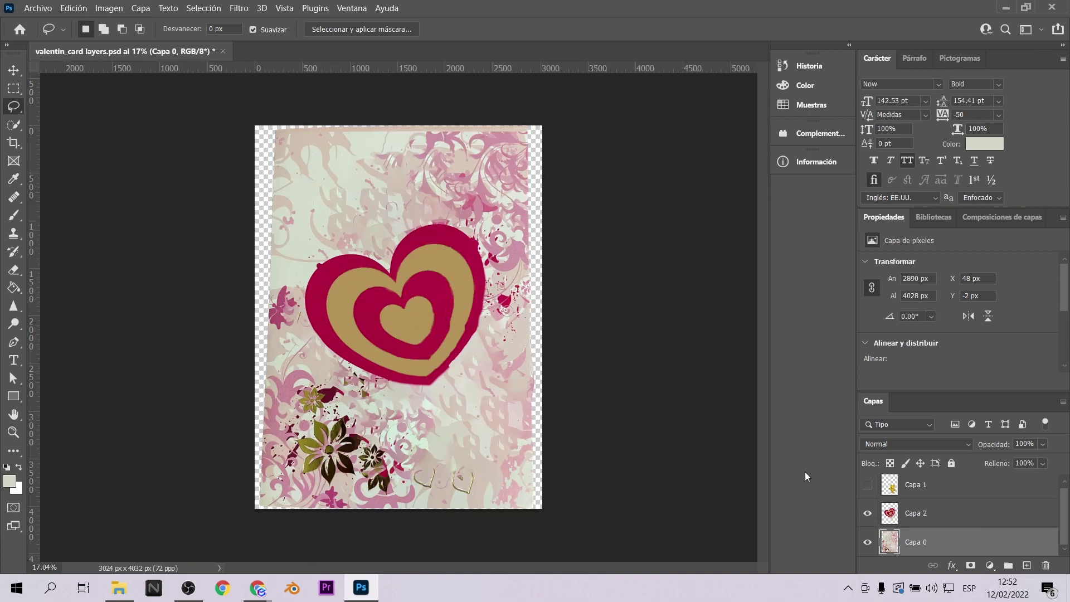
Step: Harden the 24 px brush, sample the heart's crimson, and paint along the small heart's right edge
alt+scroll(451, 313, up, 6)
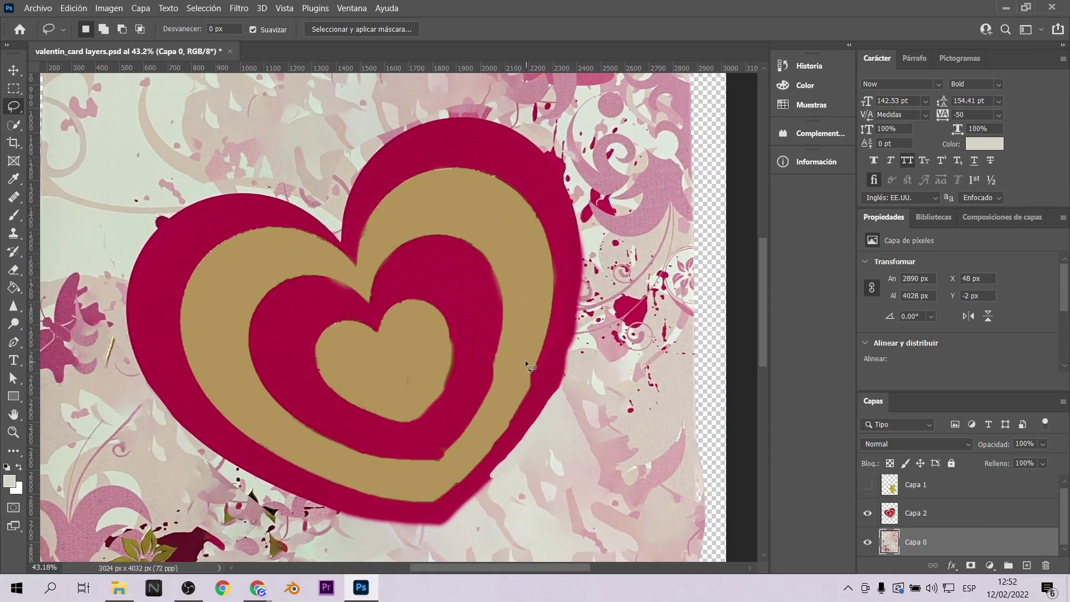
alt+scroll(446, 358, up, 5)
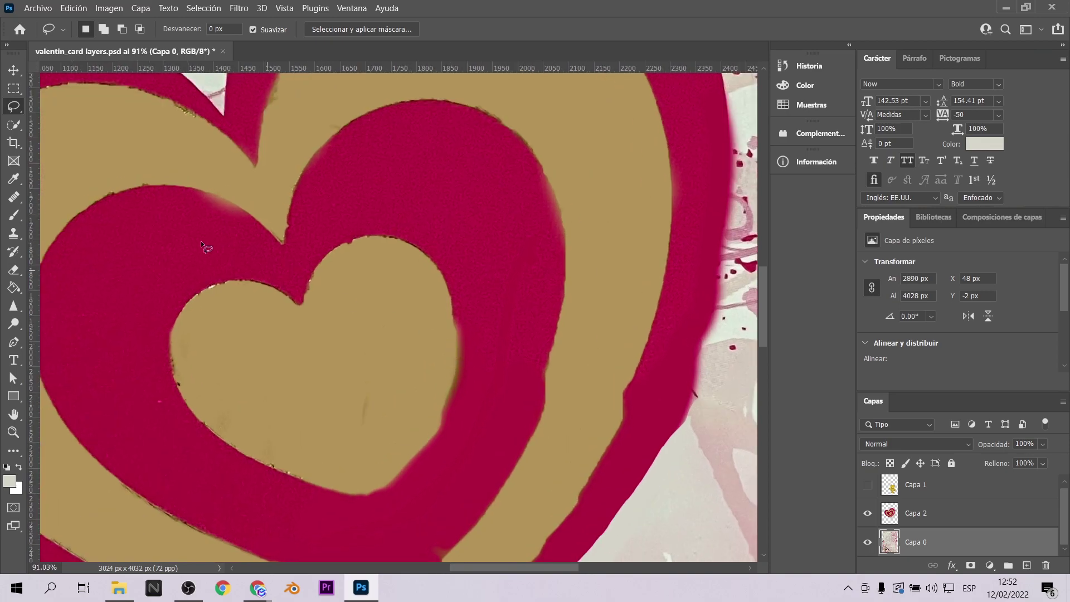
click(14, 216)
click(101, 30)
drag(148, 105, 167, 105)
click(468, 308)
alt+click(481, 334)
drag(462, 319, 459, 386)
Step: Isolate the heart layer, sample the tan, and repaint the small central heart with an enlarged brush
click(867, 513)
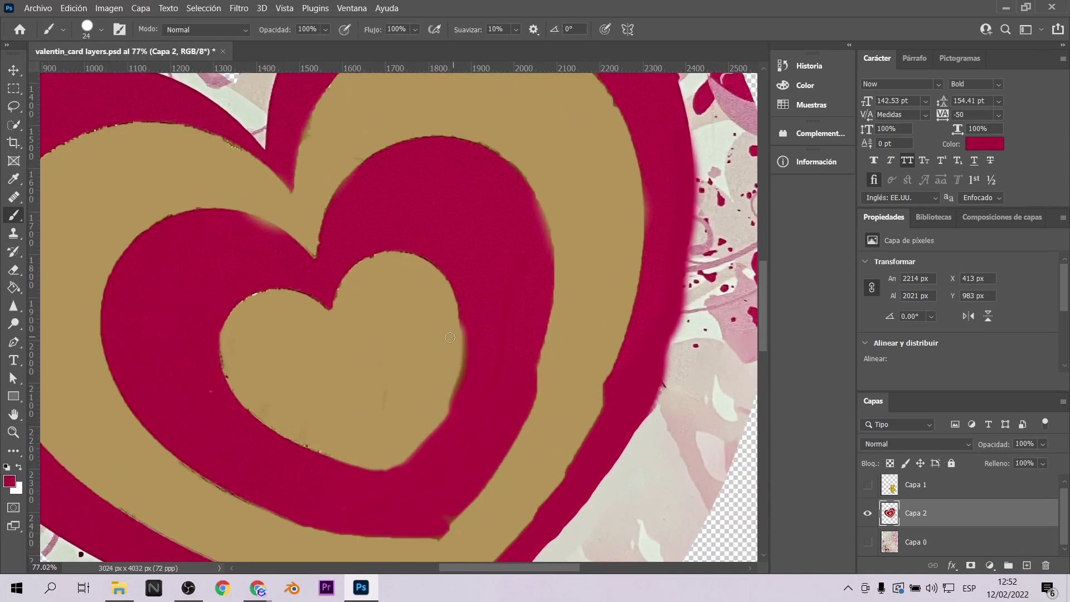
click(14, 215)
alt+click(344, 337)
click(101, 31)
drag(92, 73, 100, 73)
mouse_move(378, 330)
mouse_down()
mouse_move(359, 455)
mouse_move(336, 297)
mouse_up()
click(101, 30)
drag(100, 73, 122, 73)
drag(312, 346, 461, 362)
Step: Quick-select the crimson band around the small heart, paint it solid crimson, and clear the selection
click(14, 125)
mouse_move(300, 270)
mouse_down()
mouse_move(309, 488)
mouse_move(446, 196)
mouse_up()
click(14, 216)
alt+click(151, 273)
mouse_move(151, 278)
mouse_down()
mouse_move(480, 418)
mouse_move(251, 474)
mouse_up()
click(14, 88)
click(202, 251)
alt+scroll(203, 251, down, 4)
alt+scroll(343, 271, down, 4)
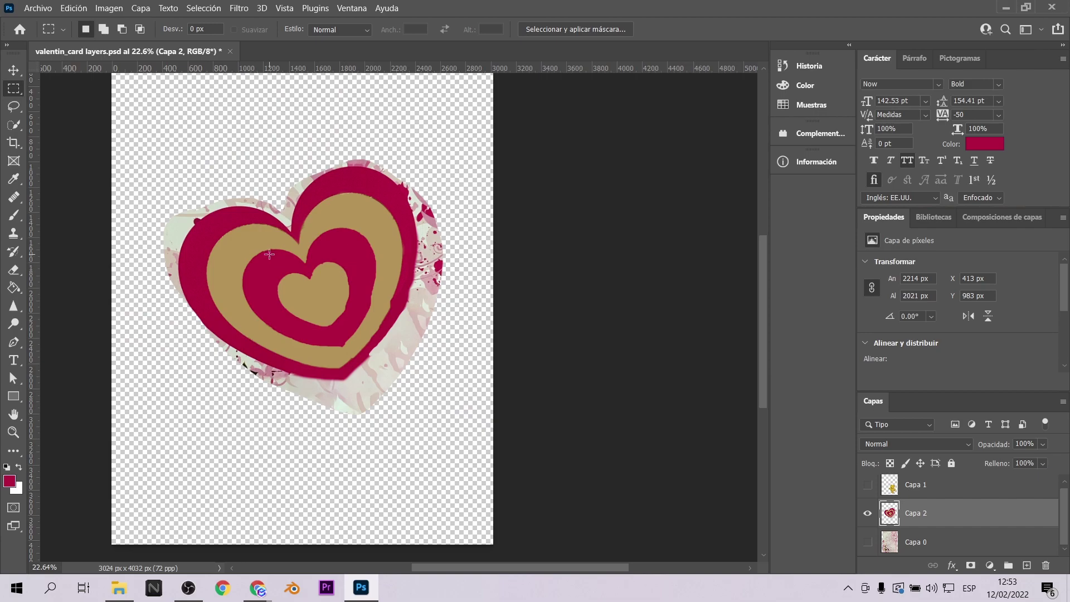
Step: Quick-select the tan band, repaint it solid tan, and clear the selection
alt+scroll(271, 254, up, 3)
click(14, 106)
drag(402, 181, 437, 279)
click(14, 125)
click(14, 88)
alt+scroll(365, 214, up, 2)
click(14, 125)
mouse_move(436, 346)
mouse_down()
mouse_move(372, 433)
mouse_move(457, 312)
mouse_up()
click(13, 215)
mouse_move(357, 446)
mouse_down()
mouse_move(155, 316)
mouse_move(475, 136)
mouse_up()
click(14, 89)
click(198, 252)
drag(210, 201, 149, 199)
click(14, 125)
mouse_move(268, 220)
mouse_down()
mouse_move(186, 196)
mouse_move(101, 268)
mouse_move(201, 203)
mouse_move(486, 195)
mouse_move(301, 167)
mouse_up()
click(14, 89)
click(203, 245)
Step: Quick-select the heart, invert the selection, and begin erasing the background on its right side with a 54 px eraser
click(14, 125)
click(14, 270)
alt+scroll(108, 183, down, 3)
key(ctrl+shift+i)
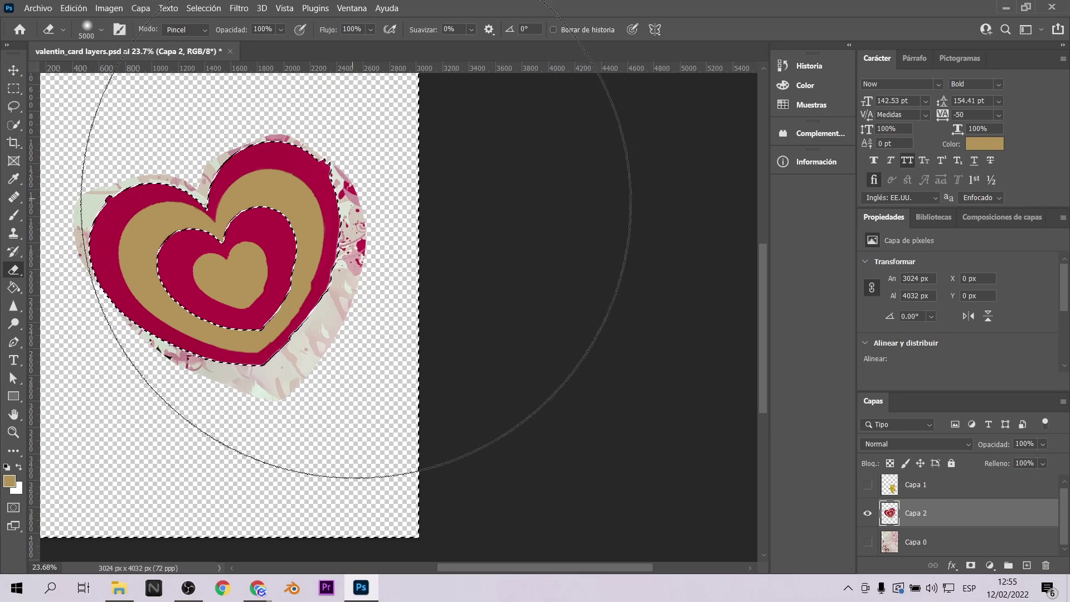
click(102, 30)
click(103, 73)
drag(347, 196, 361, 246)
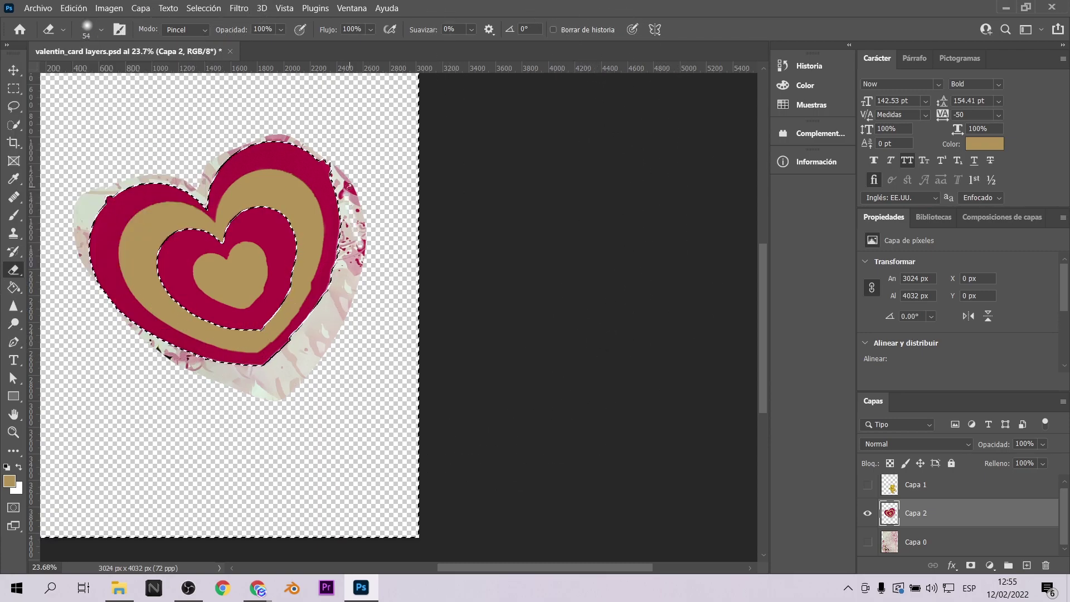
Step: Set a hard 89 px eraser and erase the background fringe along the heart's right and lower-right sides
alt+scroll(347, 188, up, 4)
click(102, 29)
drag(87, 105, 187, 106)
drag(372, 267, 358, 442)
click(102, 30)
drag(101, 72, 106, 73)
alt+scroll(390, 260, down, 2)
drag(258, 468, 239, 496)
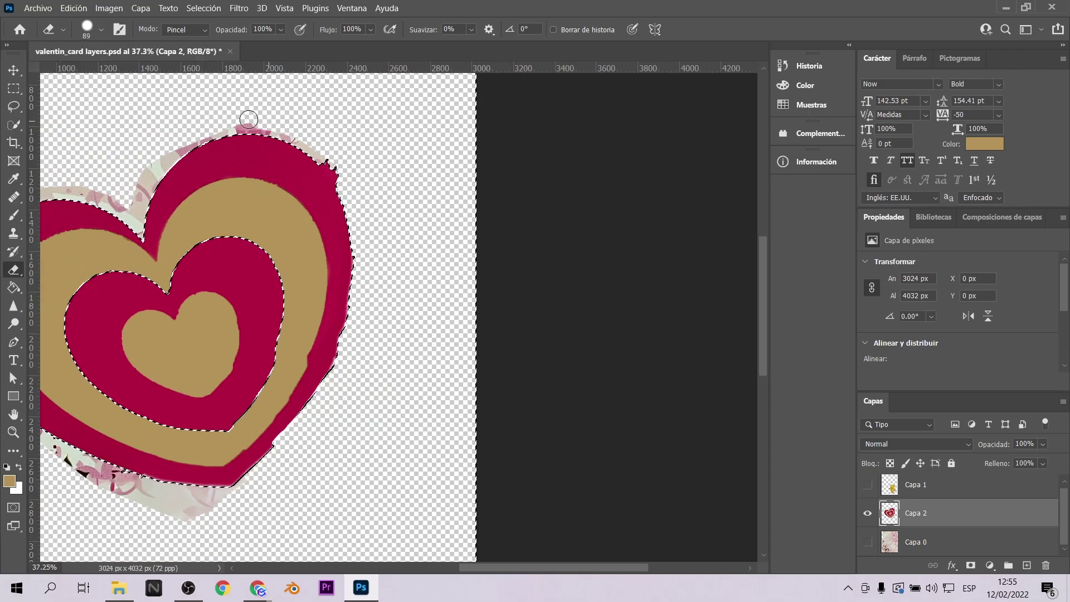
Step: Erase the remaining background fringe above, left of and below the heart, and clear the selection
drag(302, 131, 72, 186)
alt+scroll(202, 215, down, 8)
alt+scroll(341, 285, up, 8)
mouse_move(335, 222)
mouse_down()
mouse_move(243, 349)
mouse_move(545, 507)
mouse_move(634, 401)
mouse_up()
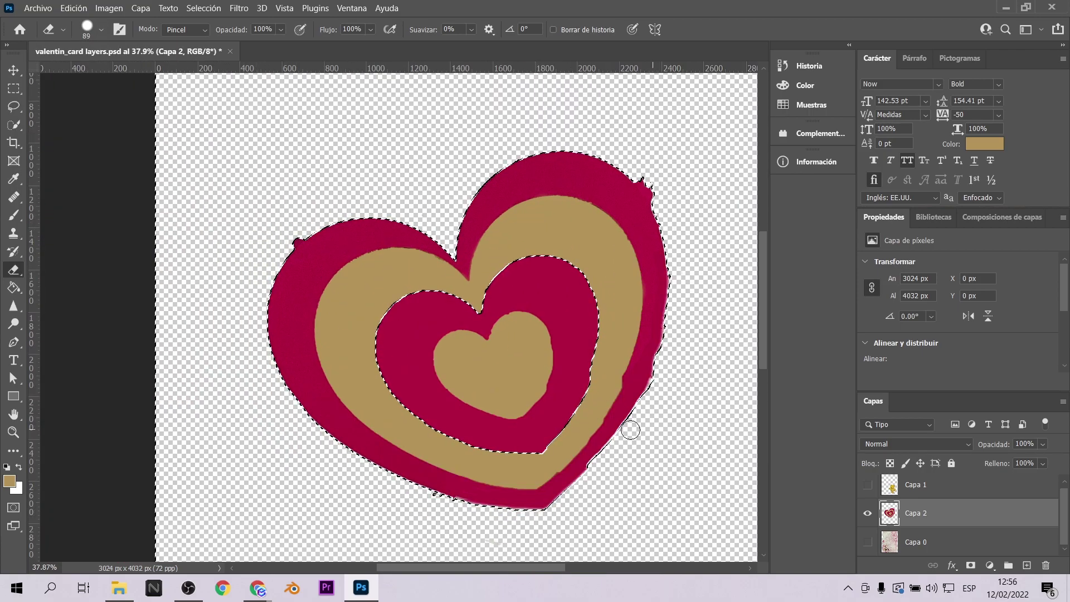
click(14, 89)
key(ctrl+d)
key(ctrl+0)
Step: Toggle the bear and background layers' visibility to check them against the cut-out heart
click(916, 485)
click(868, 489)
click(868, 546)
click(868, 547)
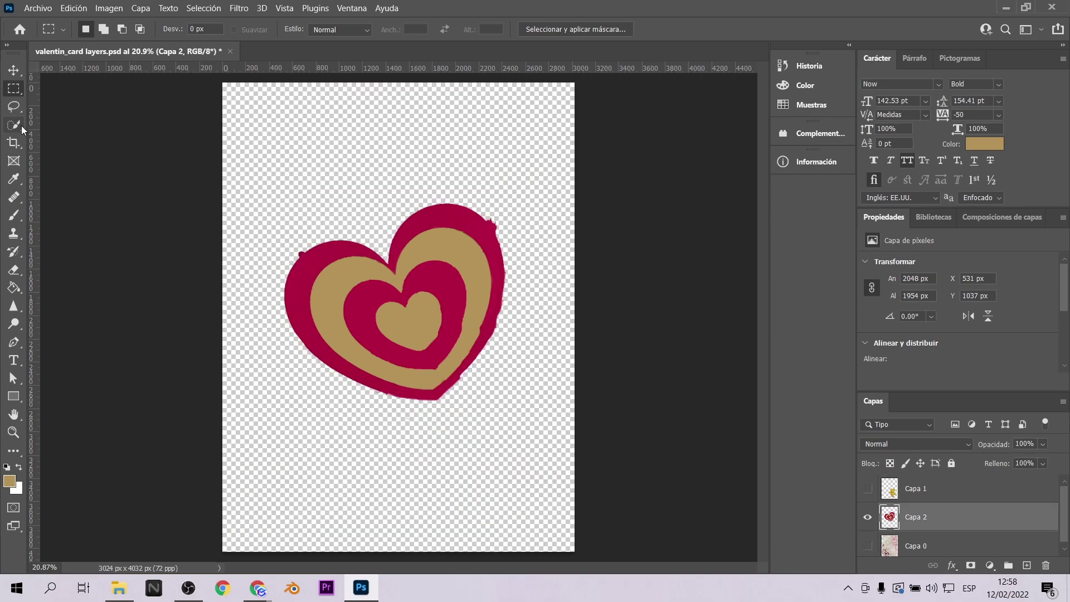
Step: Quick-select the small tan heart, cut it onto a new layer, and move it back into the centre
click(14, 125)
alt+scroll(429, 290, up, 2)
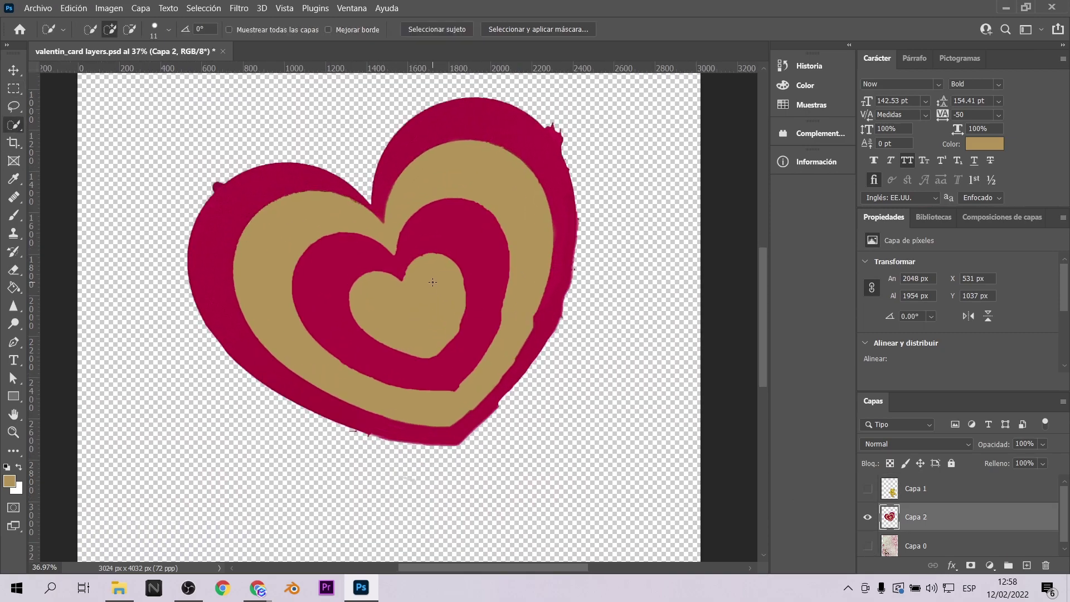
key(ctrl+x)
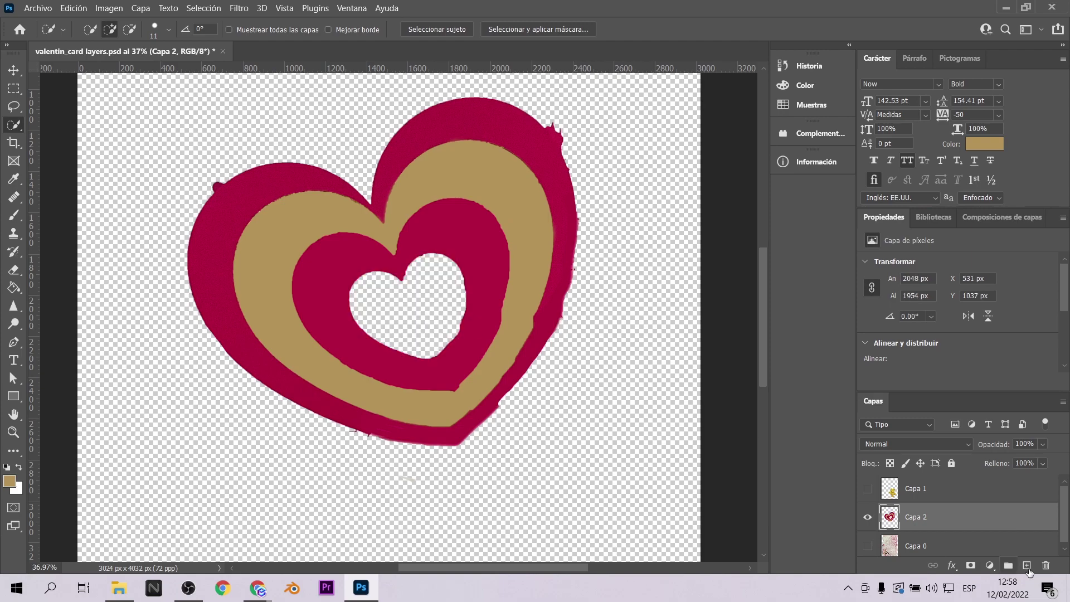
click(1027, 565)
key(ctrl+v)
click(13, 70)
drag(379, 317, 404, 307)
drag(404, 307, 398, 306)
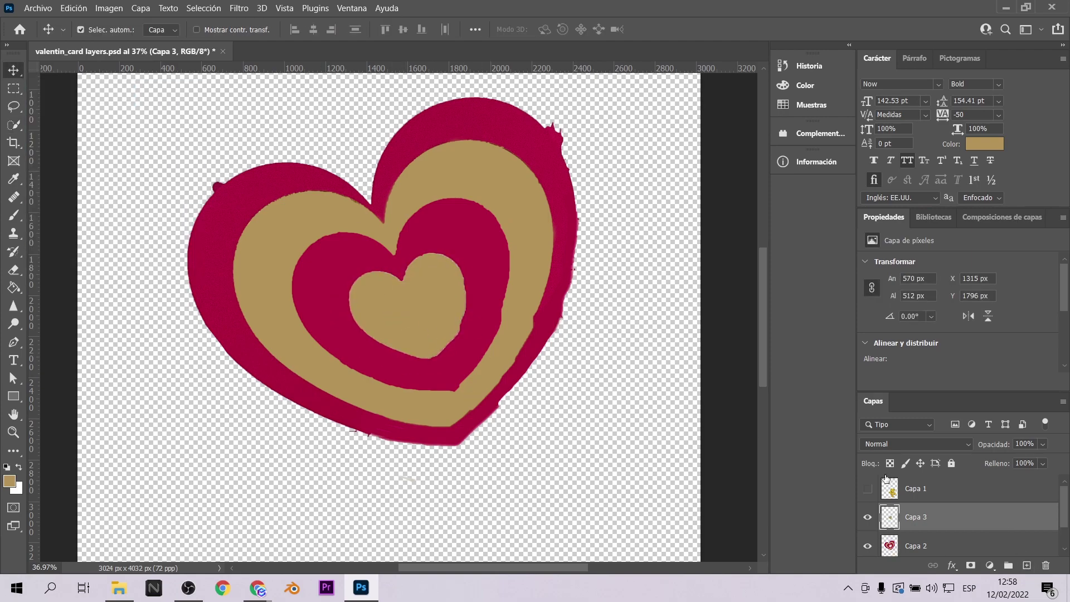
Step: Hide the small tan heart, then quick-select the inner crimson heart on Capa 2 and cut it onto a new layer
click(907, 545)
click(867, 513)
click(14, 125)
drag(334, 253, 348, 249)
key(ctrl+x)
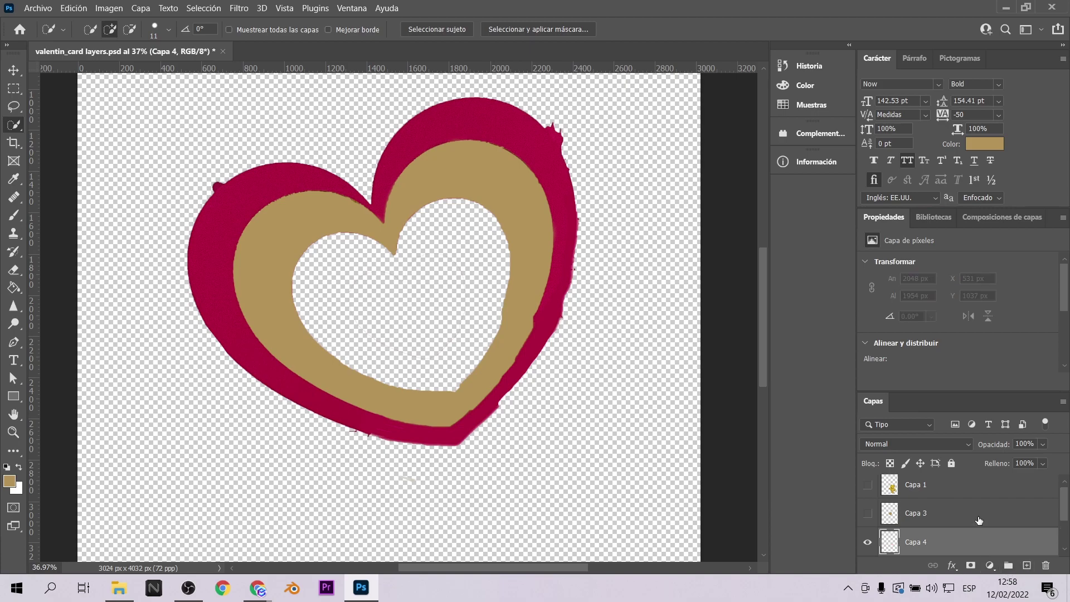
key(ctrl+v)
scroll(979, 506, down, 1)
Step: Move and nudge the pasted crimson heart back into place inside the tan band
click(867, 485)
key(v)
drag(482, 267, 490, 248)
key(shift+Up)
key(shift+Up)
key(shift+Right)
key(shift+Right)
key(shift+Left)
Step: Hide Capa 3 and Capa 4 and make Capa 2 the active layer
click(868, 484)
click(868, 514)
scroll(917, 520, down, 1)
click(916, 518)
click(14, 125)
mouse_move(262, 262)
mouse_down()
mouse_move(311, 358)
mouse_move(383, 224)
mouse_up()
key(m)
click(383, 224)
Step: Quick-select the tan band, cut and paste it onto its own layer, and move it back into place
key(w)
mouse_move(264, 251)
mouse_down()
mouse_move(314, 355)
mouse_move(500, 344)
mouse_up()
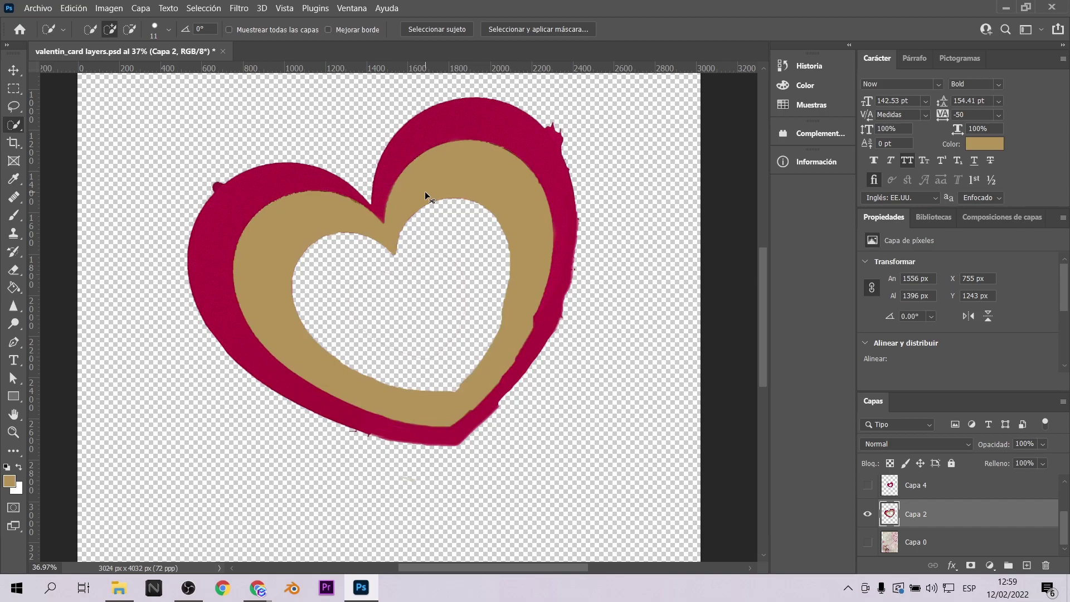
key(ctrl+x)
key(ctrl+v)
key(v)
drag(450, 218, 453, 183)
Step: Hide the tan band layer and show the bear layer over the outer crimson outline
click(867, 514)
click(867, 542)
click(867, 542)
scroll(868, 538, down, 1)
scroll(878, 527, up, 3)
click(867, 487)
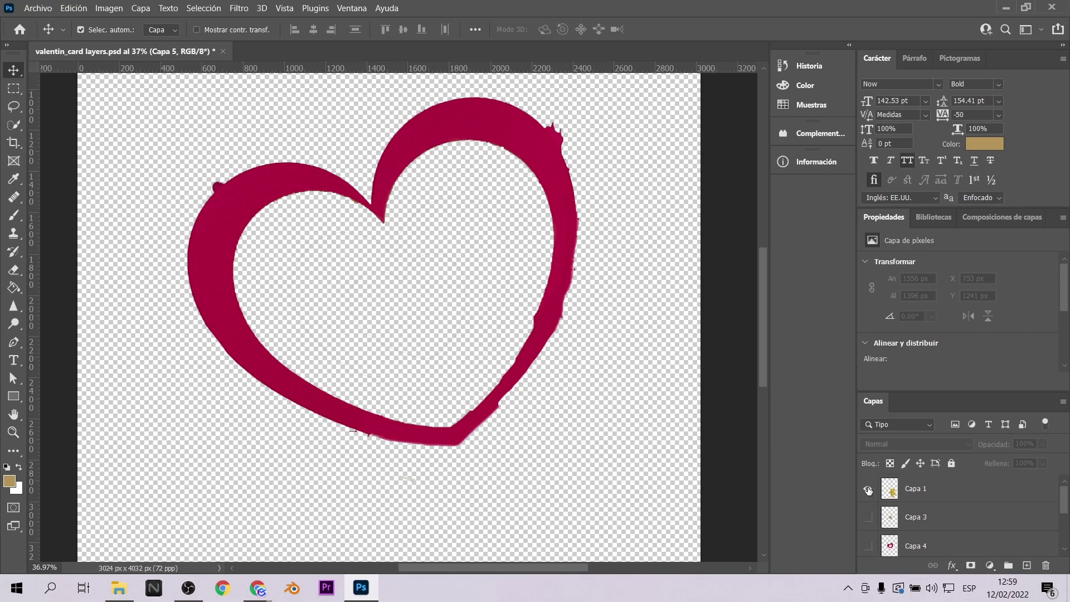
alt+scroll(529, 310, down, 3)
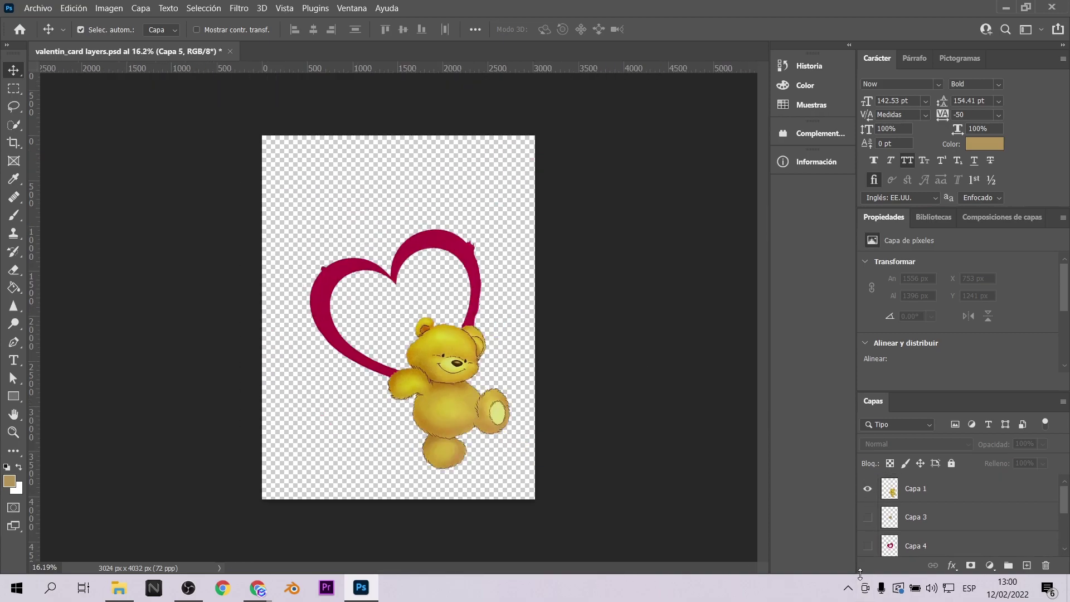
Step: Show the heart layers Capa 3, Capa 5 and Capa 4 together with the bear, and hide the outer crimson Capa 2
click(868, 517)
click(867, 490)
click(867, 490)
scroll(869, 502, down, 2)
click(867, 546)
click(870, 517)
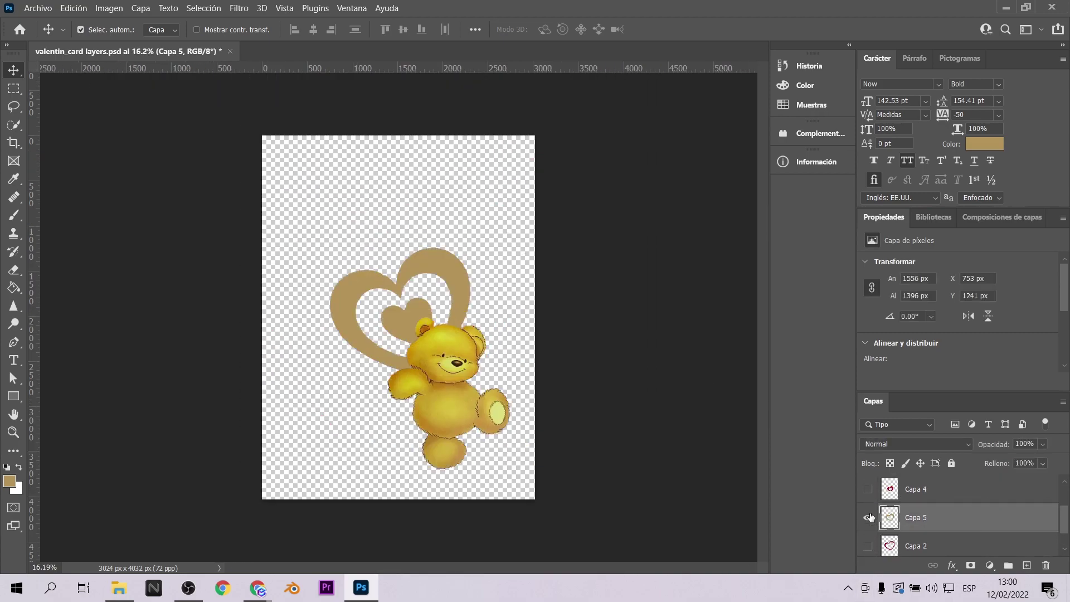
click(867, 489)
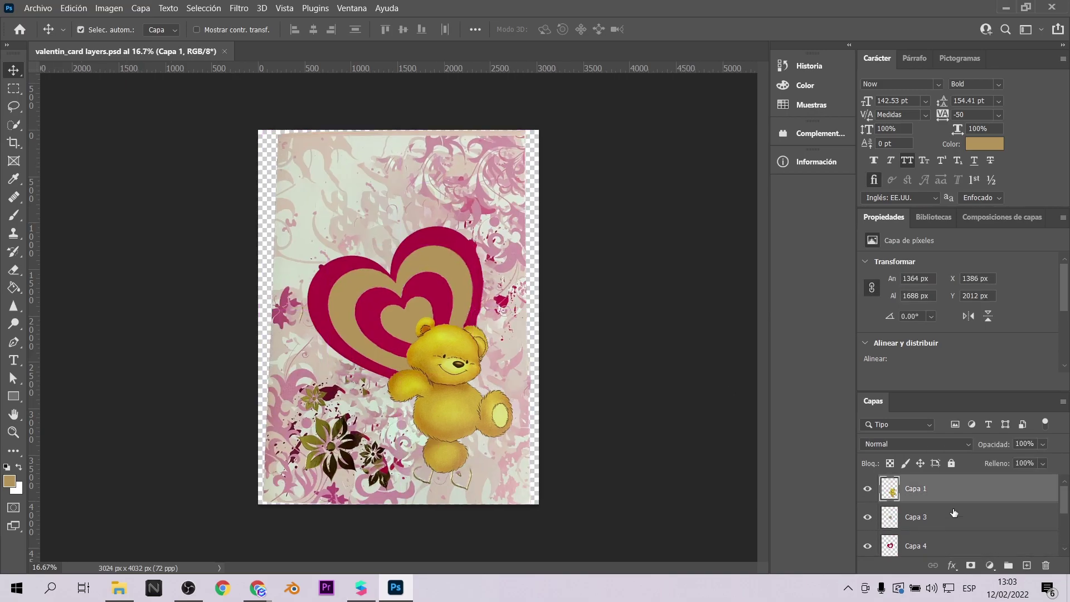
Step: Select all the layers from Capa 1 down to Capa 0 and open the Export As settings for them
ctrl+click(959, 518)
ctrl+click(943, 546)
scroll(949, 524, down, 3)
ctrl+click(950, 493)
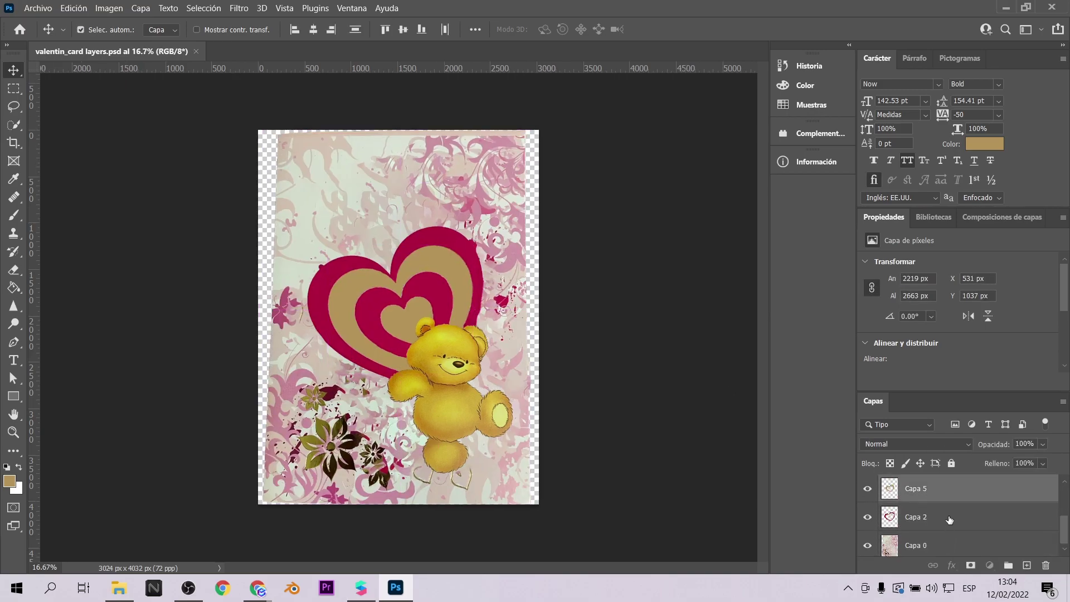
ctrl+click(948, 517)
ctrl+click(943, 543)
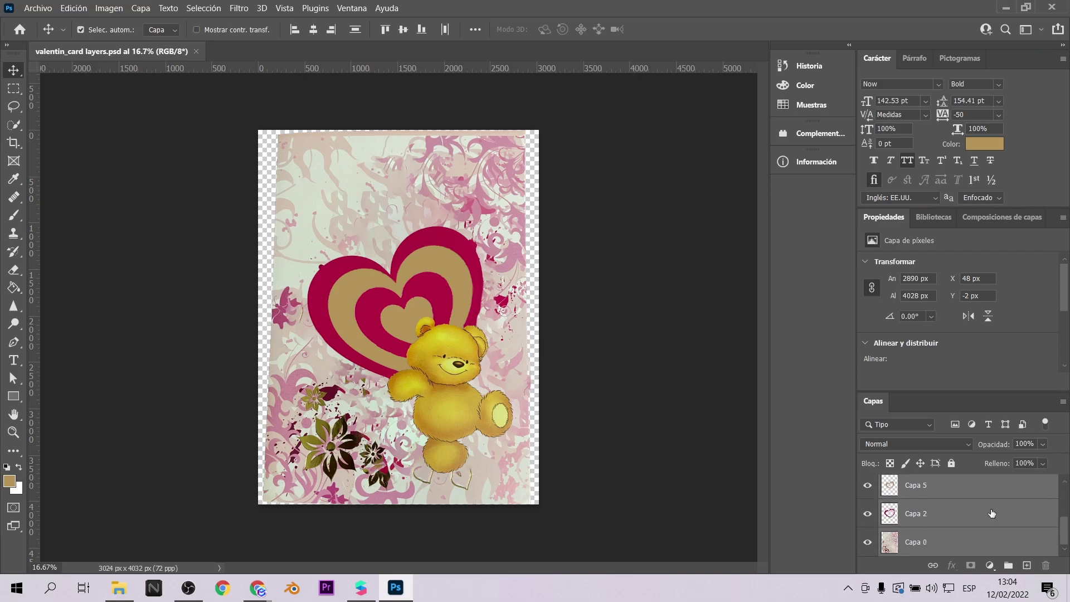
right_click(992, 510)
click(876, 118)
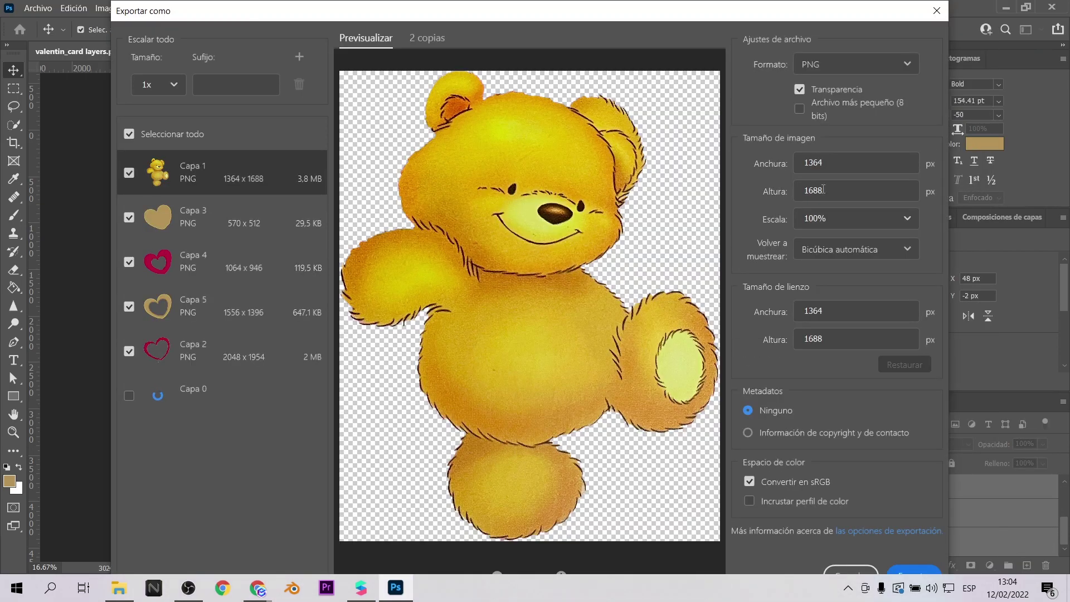
Step: Set the bear layer's export scale to 50% and export the selected layers as PNG files
click(908, 219)
click(909, 219)
click(908, 219)
click(882, 287)
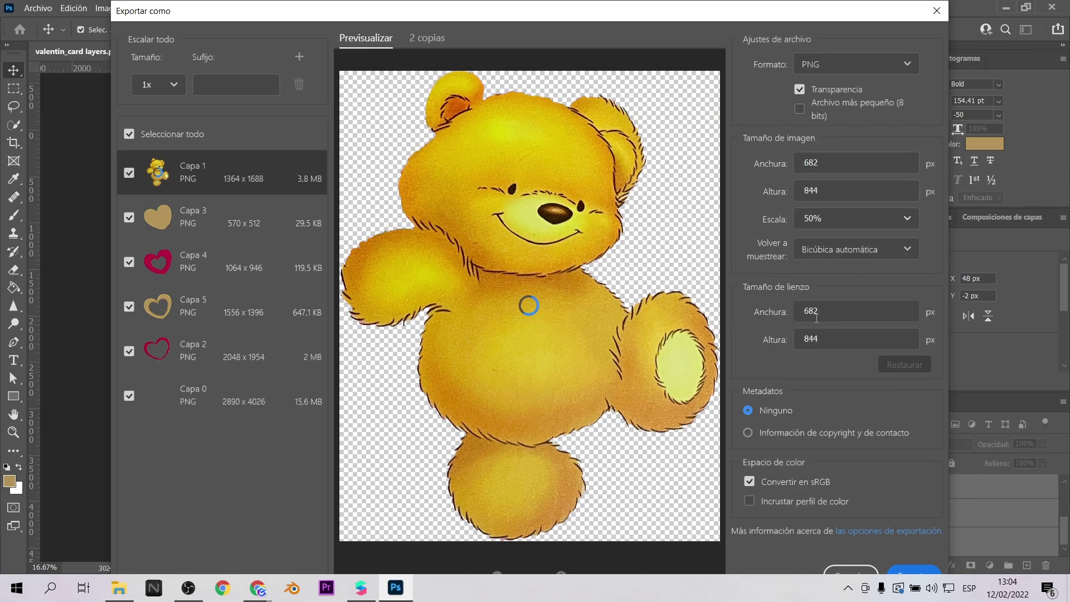
click(916, 574)
click(507, 341)
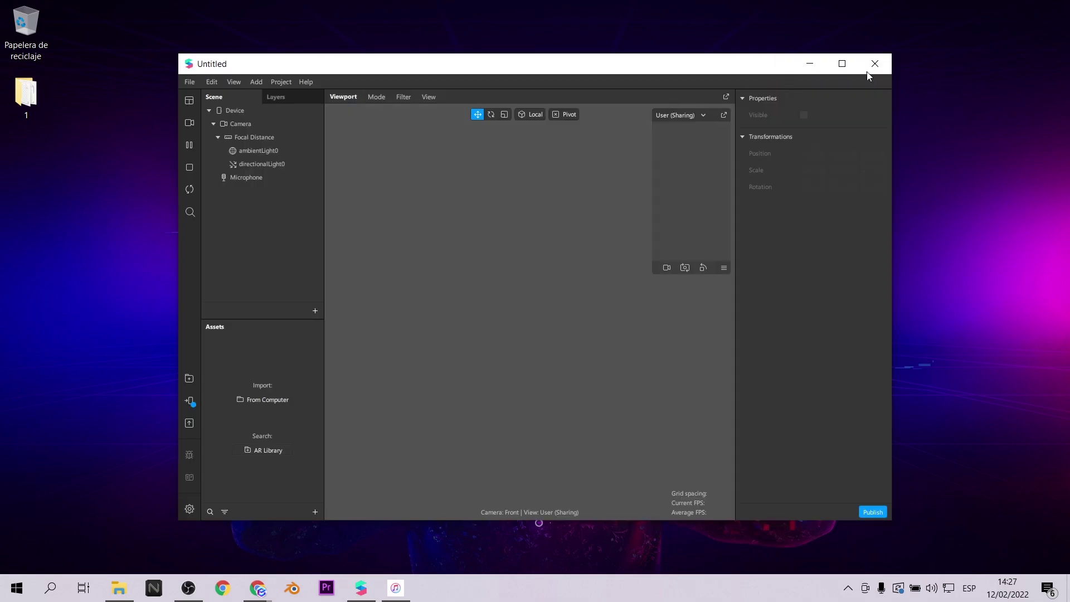
Step: Switch to Spark AR Studio, maximize the untitled project and insert a Target Tracker into the scene
click(841, 64)
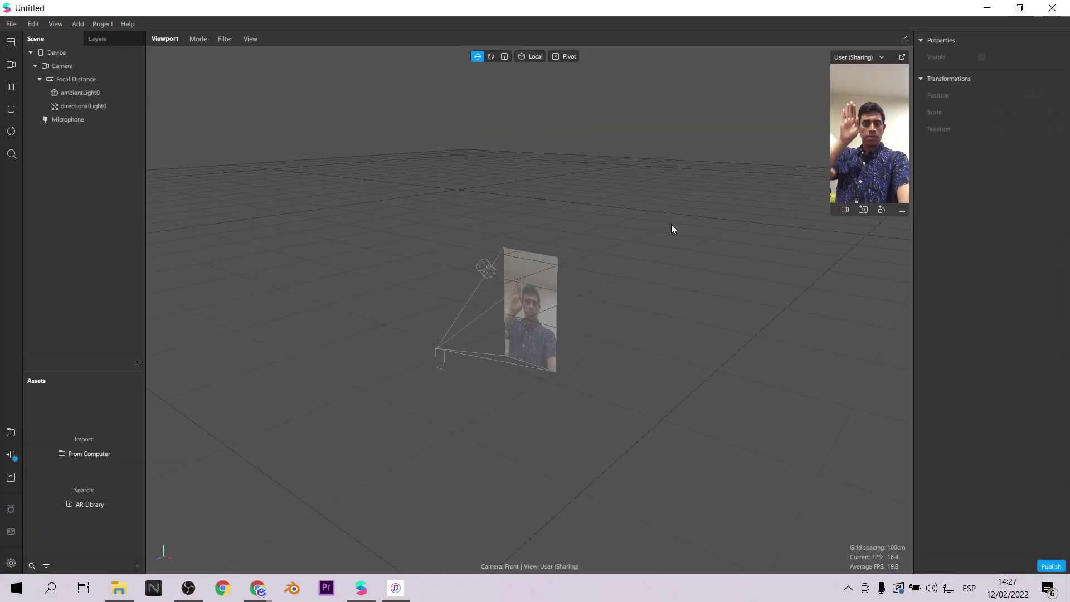
click(136, 364)
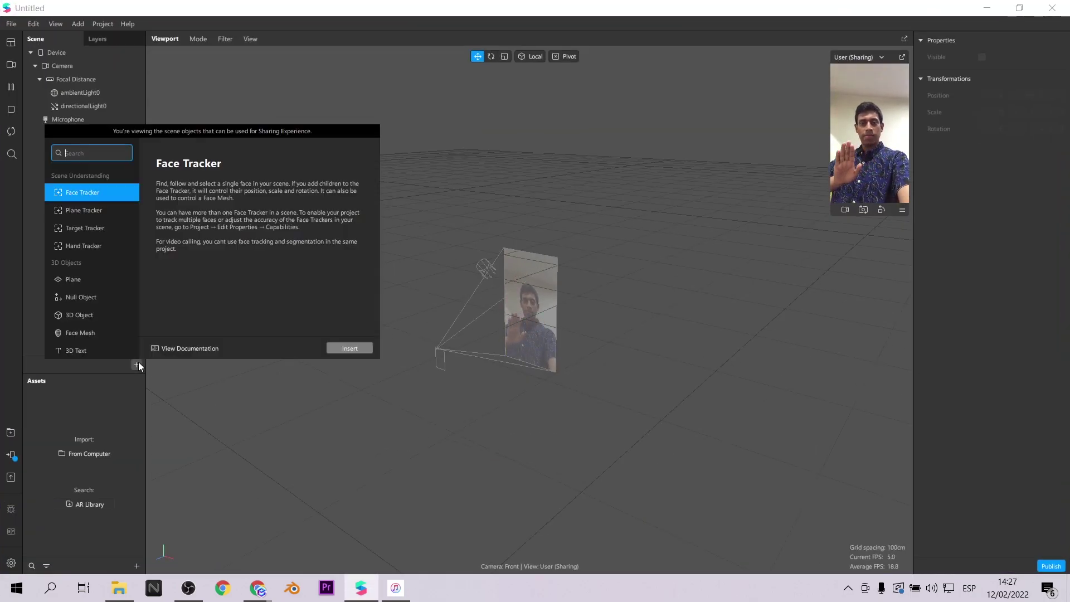
key(Down)
key(Down)
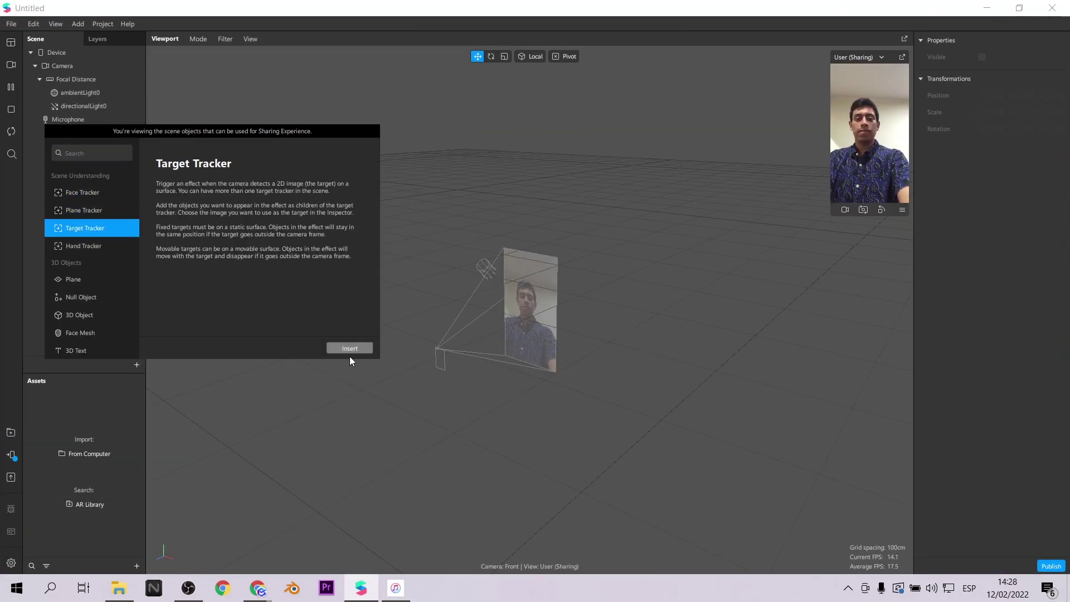
click(349, 348)
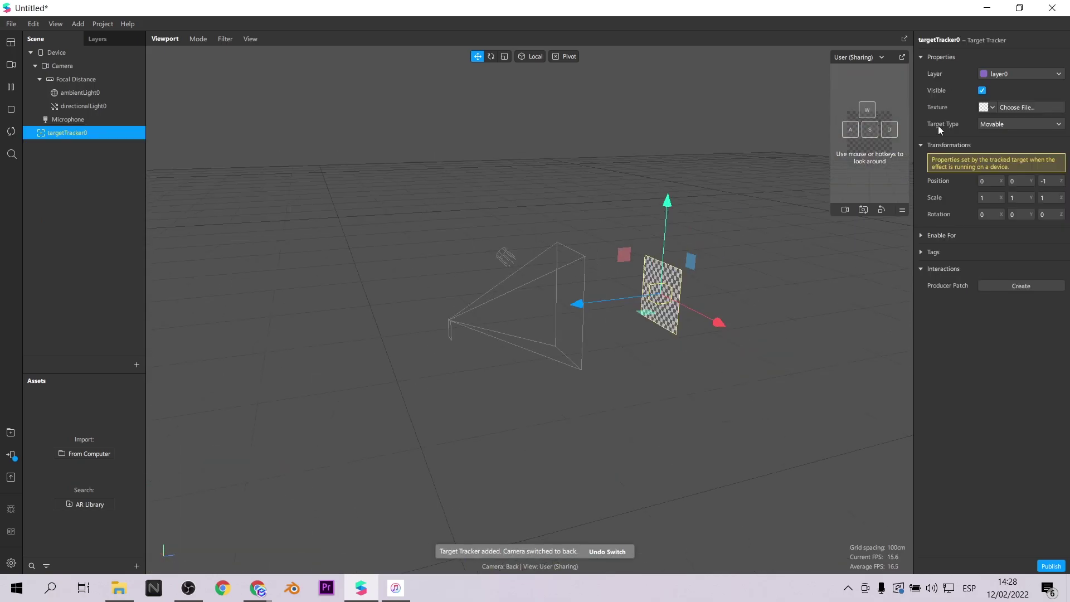
Step: Import the valentin_card1 image as the target tracker's texture
click(993, 107)
click(1023, 118)
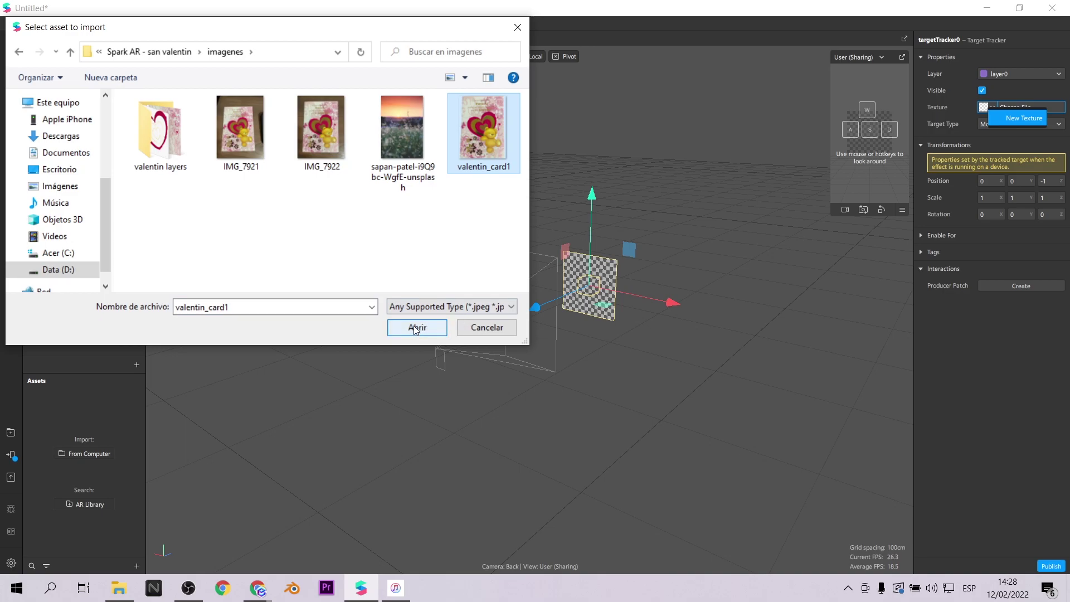
click(417, 327)
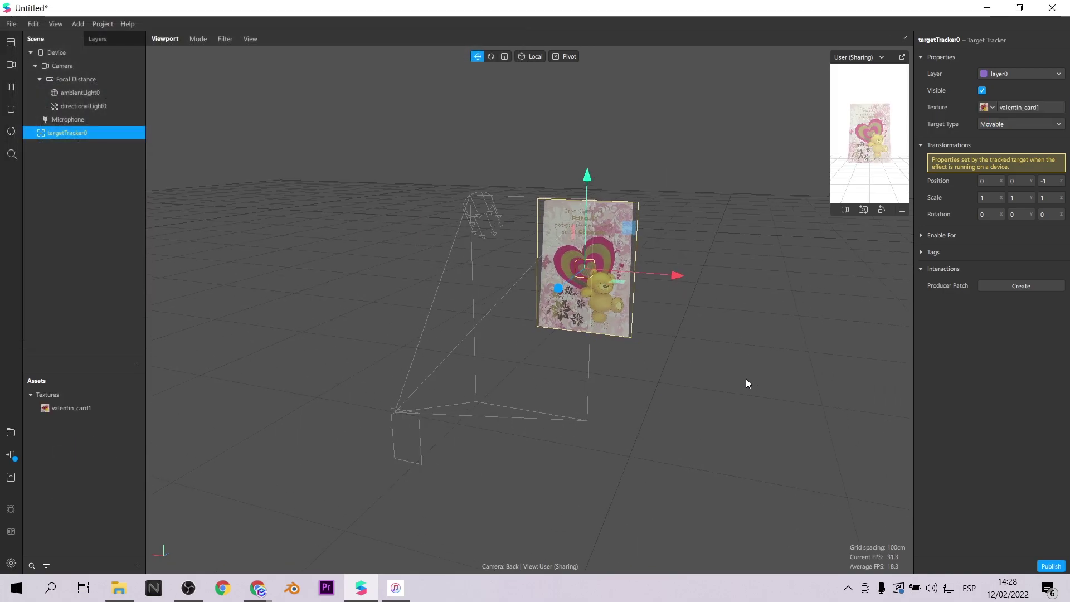
click(79, 157)
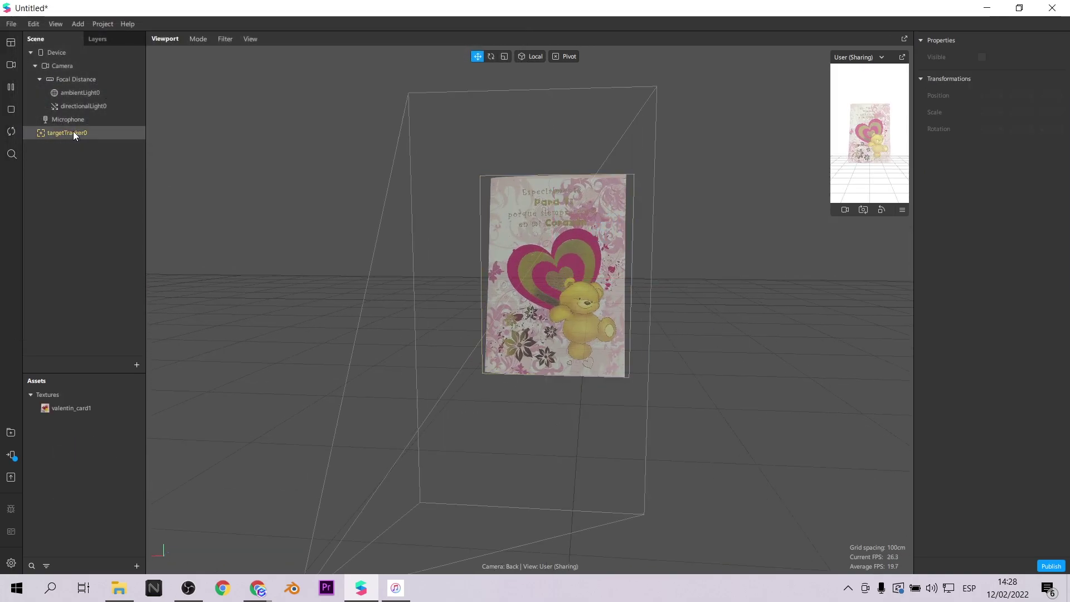
Step: Add a plane as a child of the target tracker and rename it background
right_click(72, 132)
mouse_move(134, 142)
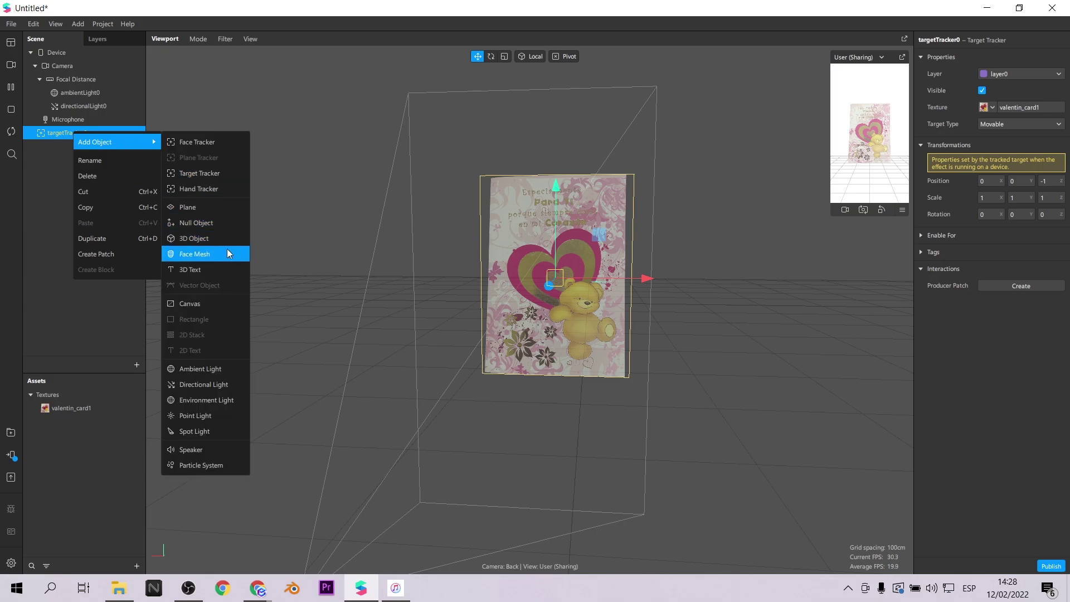
click(221, 206)
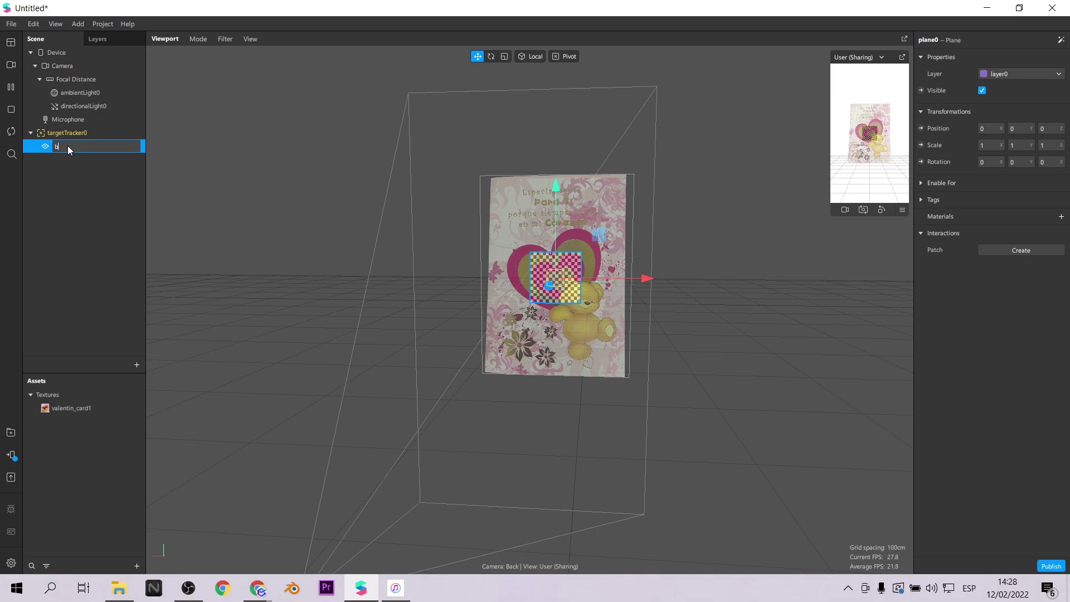
click(68, 145)
text(background)
key(Return)
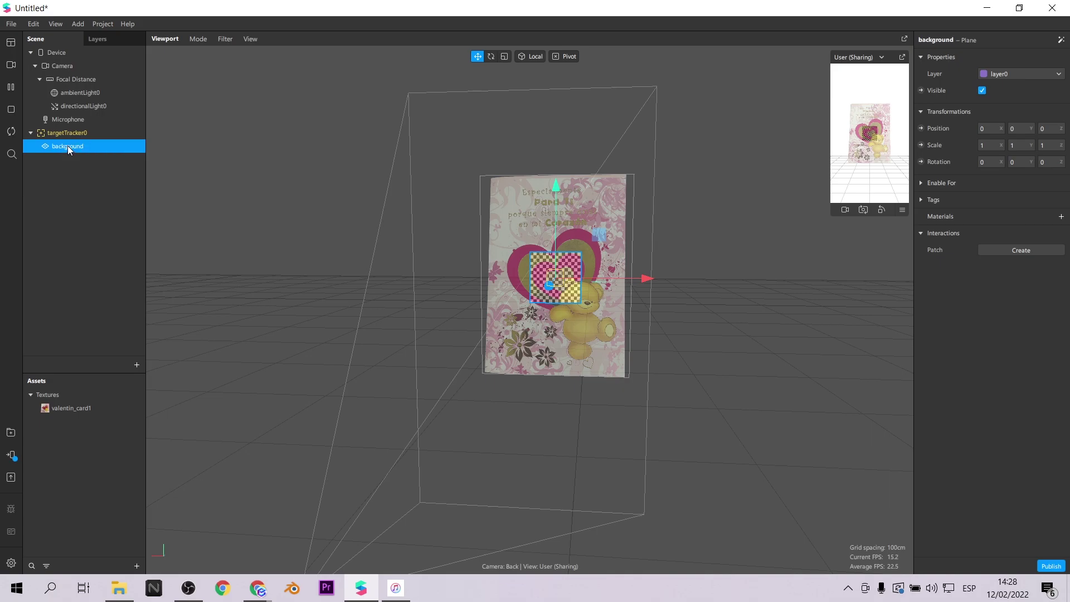
Step: Scale the background plane to 2.901 in X and 4.052 in Y, with Z position 0.013 and Z rotation -1.235
right_drag(779, 408, 643, 314)
drag(618, 291, 623, 294)
click(992, 144)
text(2)
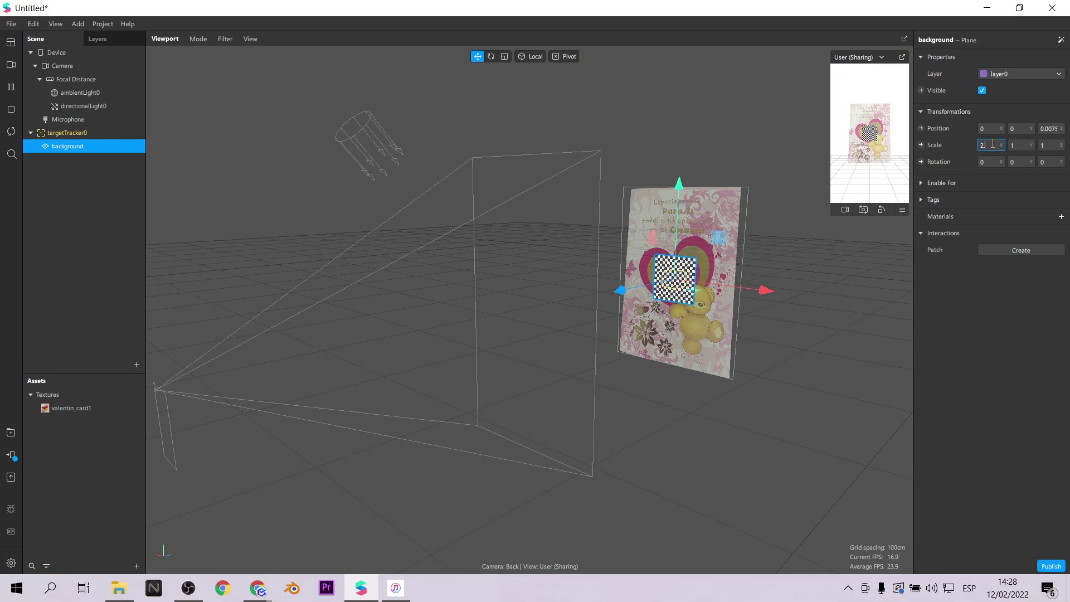
text(.9)
key(Return)
click(1029, 152)
text(2.901)
key(Return)
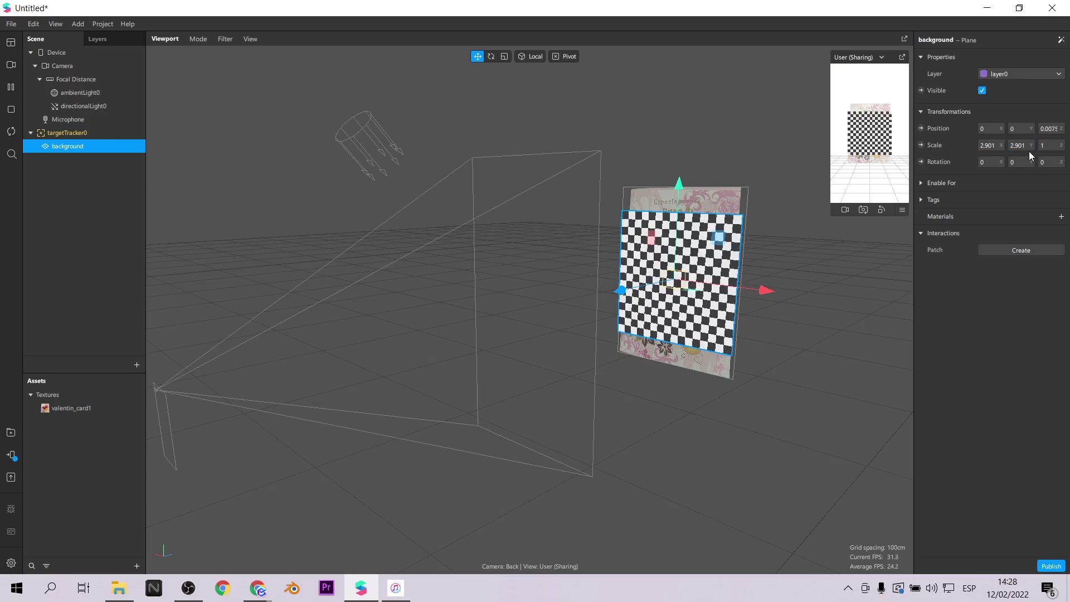
click(1020, 147)
text(4.052)
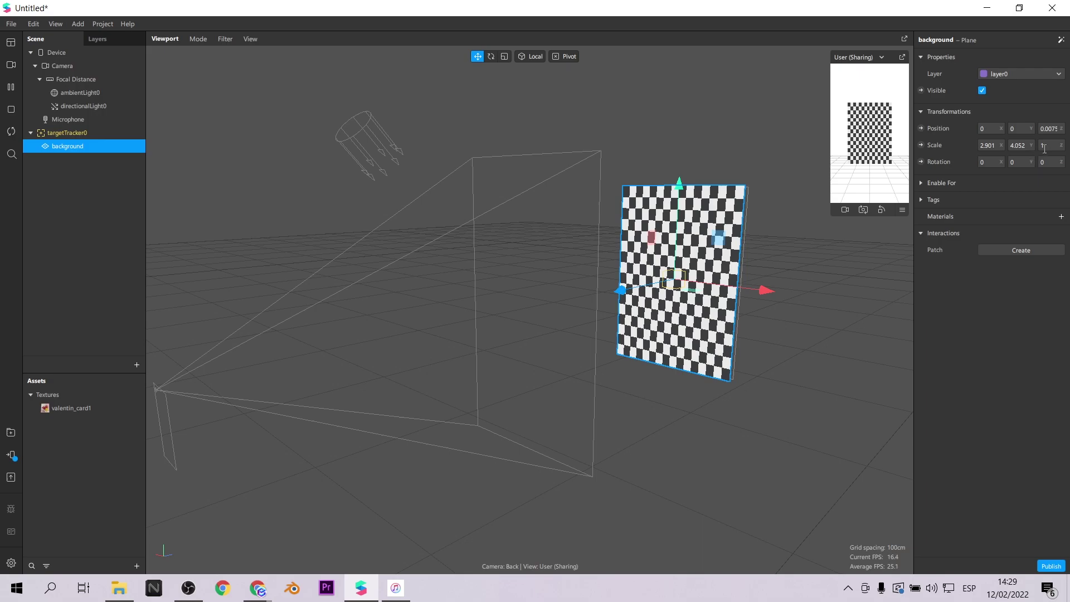
drag(1053, 130, 809, 209)
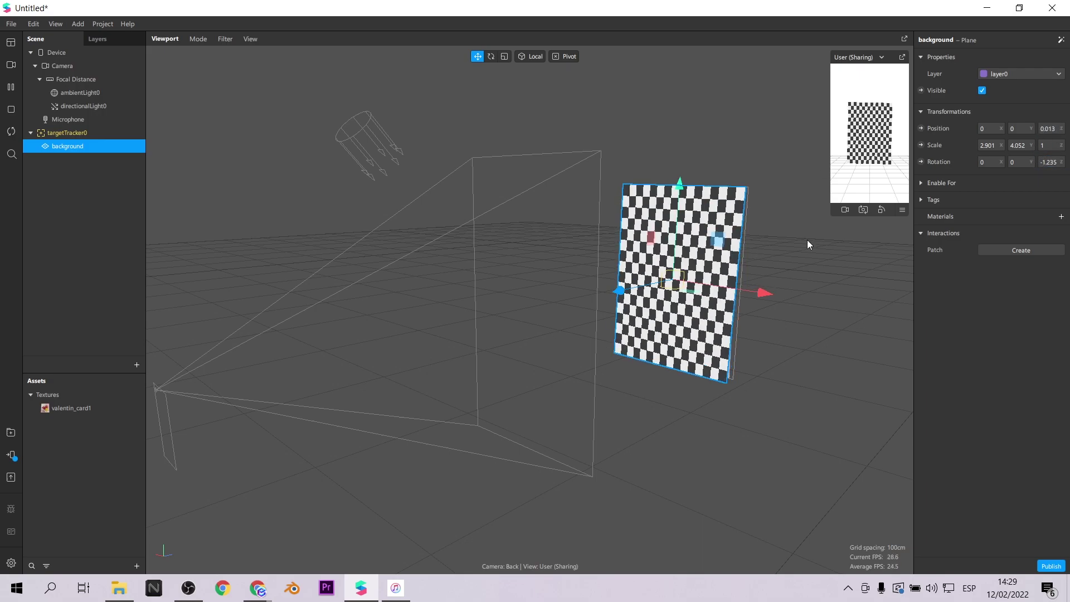
Step: Create a new material for the background plane and rename it background
click(1060, 217)
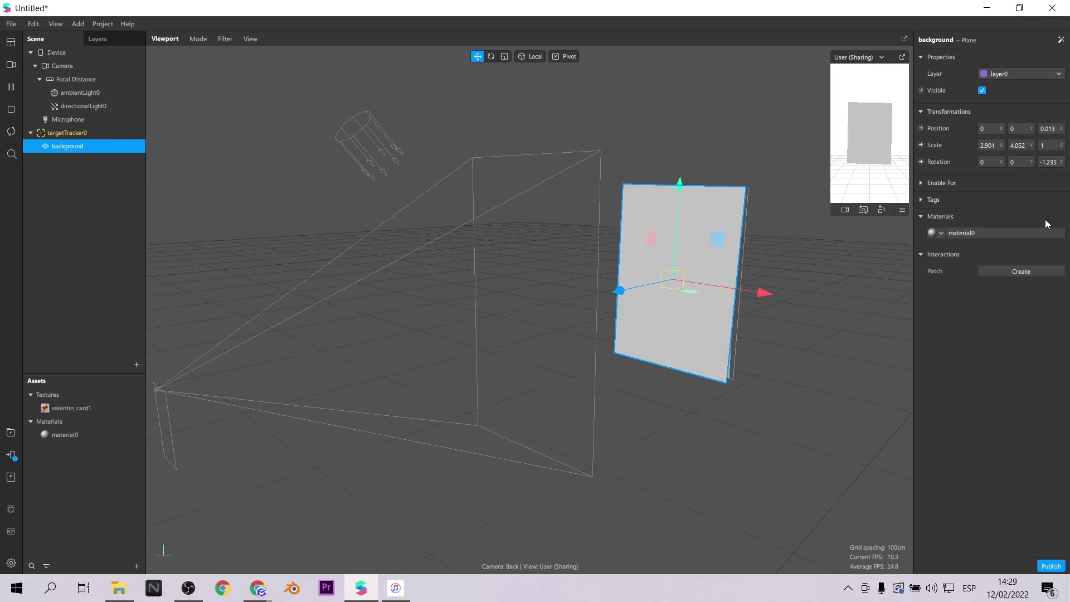
click(76, 436)
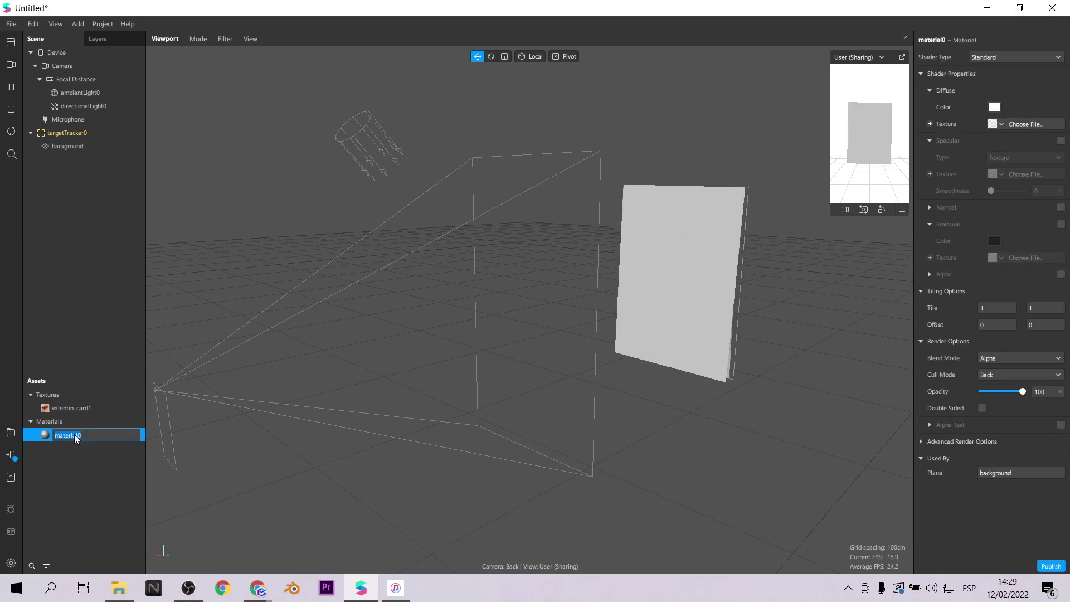
text(background)
key(Return)
Step: Set the background material's shader type to Flat and import Capa 0 as its texture
click(1004, 57)
click(1003, 69)
click(1001, 125)
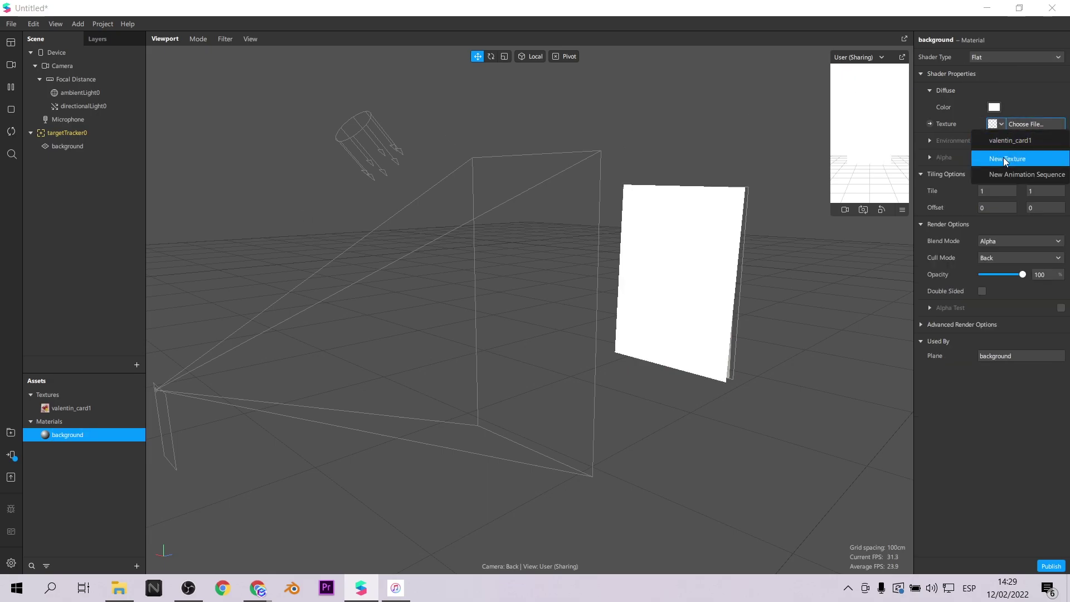
click(1003, 159)
click(416, 330)
Step: Rotate the background plane slightly in the viewport to straighten it against the tracker target
scroll(512, 276, down, 3)
right_drag(428, 309, 551, 295)
scroll(550, 295, up, 5)
scroll(550, 296, down, 4)
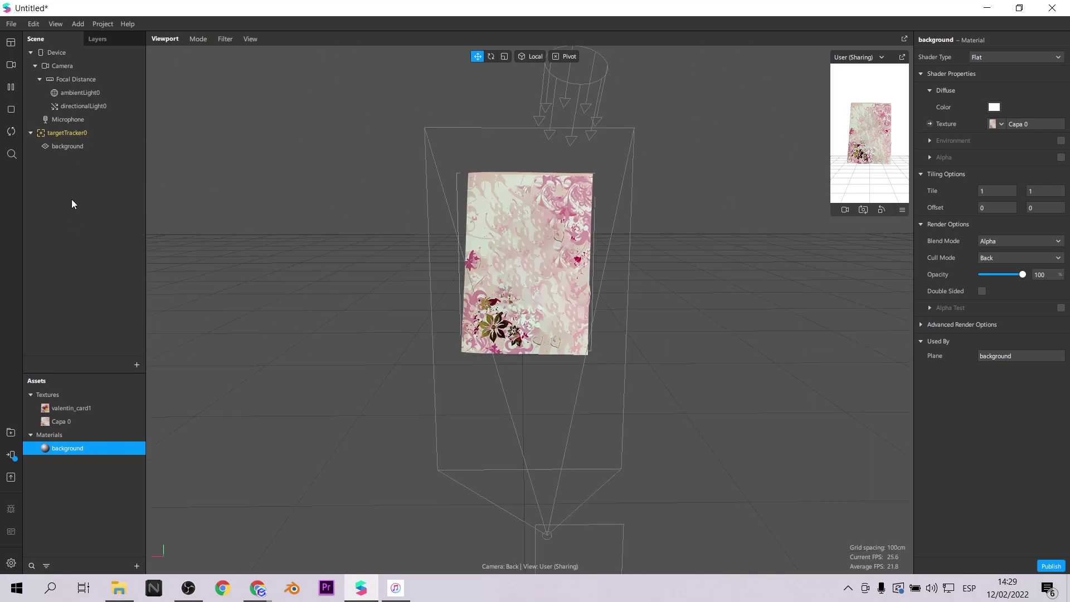
click(68, 147)
click(491, 56)
drag(489, 222, 479, 217)
click(75, 225)
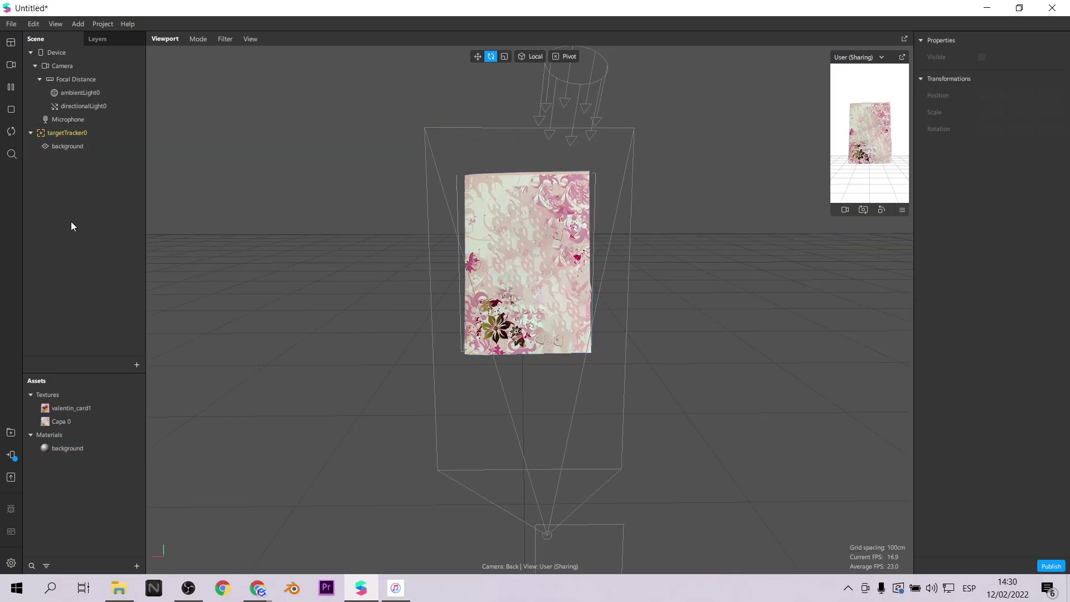
Step: Add a second plane as a child of the target tracker and rename it bear
right_click(73, 131)
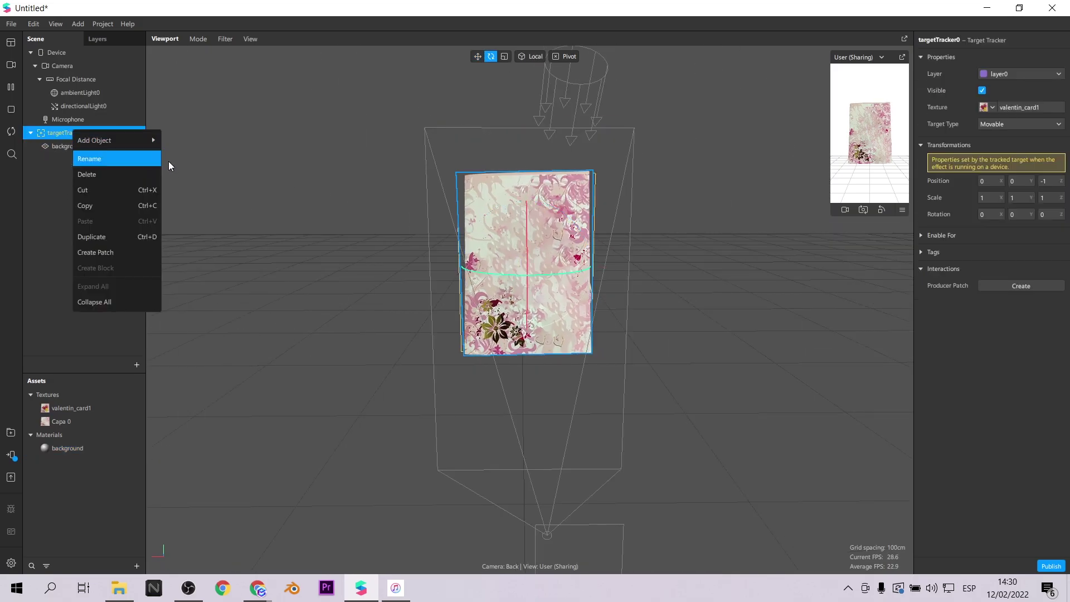
mouse_move(137, 136)
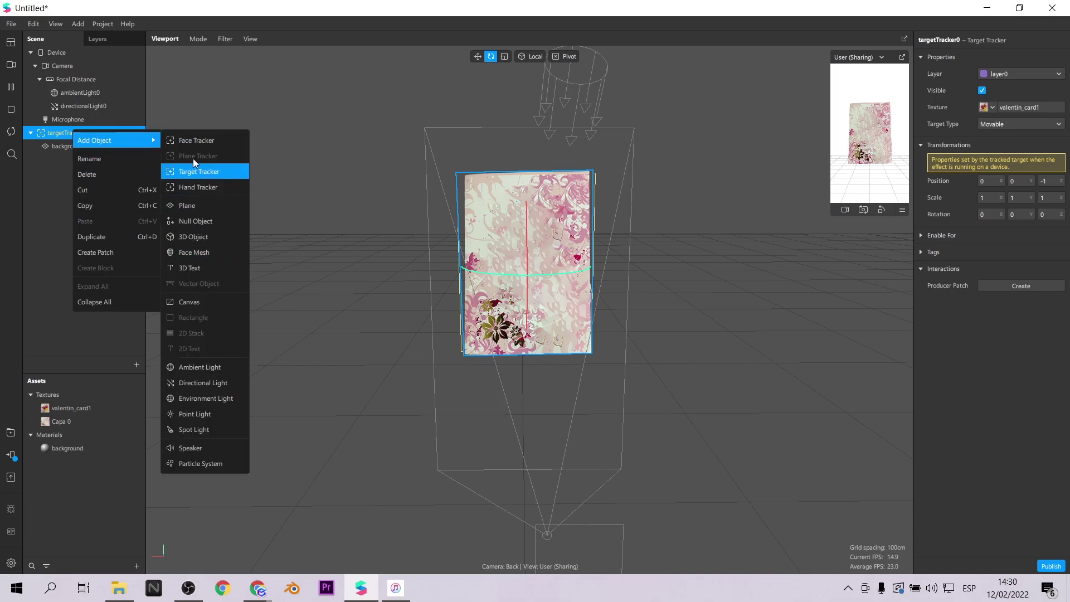
click(188, 205)
double_click(61, 159)
text(bear)
key(Return)
Step: Position the bear plane in front of the background at X 0.0551, Y -0.081 and Z 0.0474
right_drag(531, 239, 574, 341)
drag(596, 293, 590, 291)
drag(639, 213, 636, 262)
drag(688, 329, 715, 337)
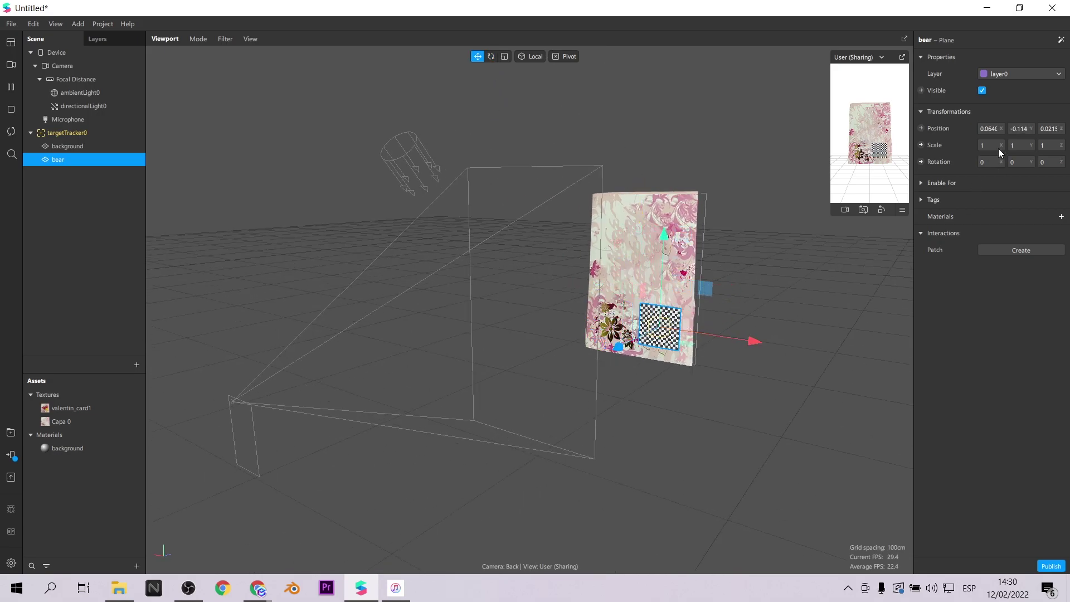
text(0.0551)
click(1021, 128)
text(-0.081)
key(Return)
click(1053, 128)
text(0.0474)
key(Return)
Step: Scale the bear plane to 1.3644 in X and 1.6425 in Y
text(3644)
click(1030, 147)
text(.6425)
key(Return)
Step: Create a new material for the bear plane and rename it bear
click(1061, 216)
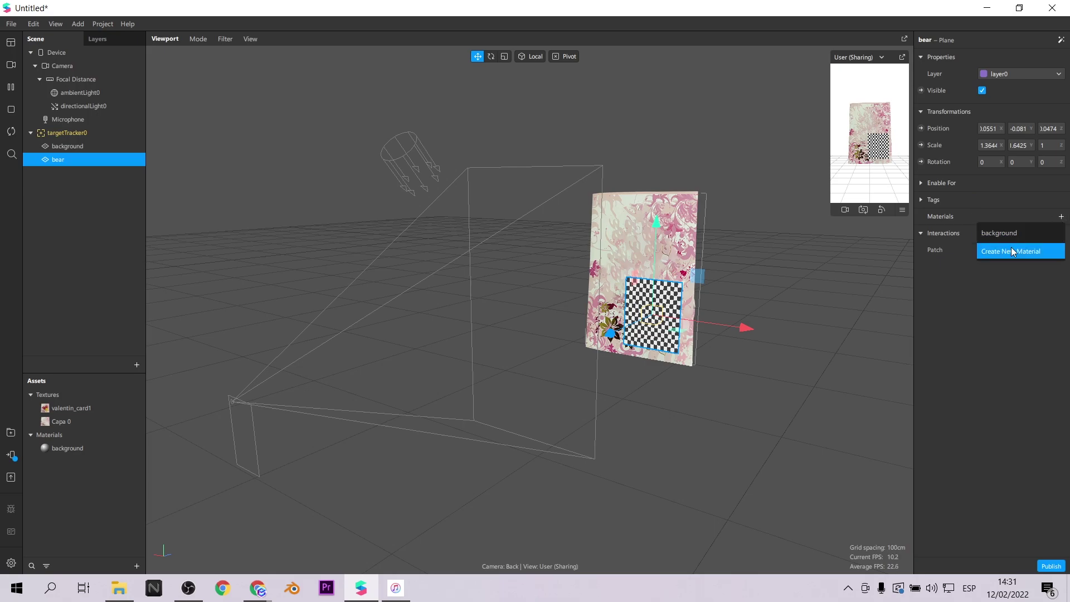
click(1012, 245)
double_click(70, 461)
text(b)
key(Return)
Step: Set the bear material's shader type to Flat and import Capa 1 as its texture
click(1016, 56)
click(991, 69)
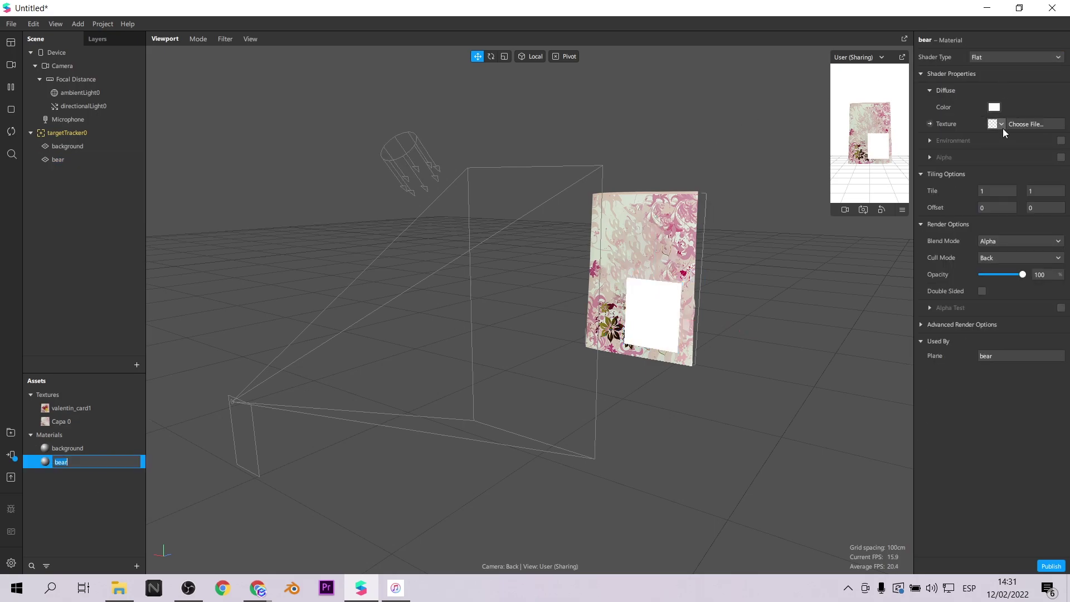
click(1001, 124)
click(1007, 174)
click(241, 133)
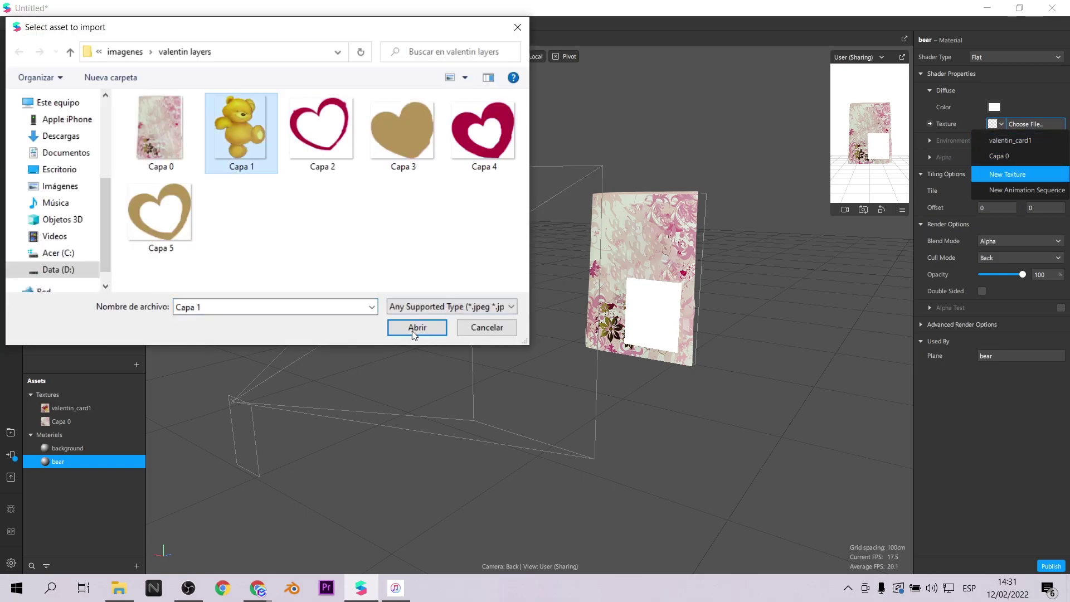
click(415, 327)
Step: Add a plane to the target tracker and place it between the background and bear planes in the scene hierarchy
mouse_move(603, 394)
right_down()
mouse_move(614, 394)
mouse_move(552, 385)
mouse_move(604, 387)
right_up()
drag(605, 392, 715, 415)
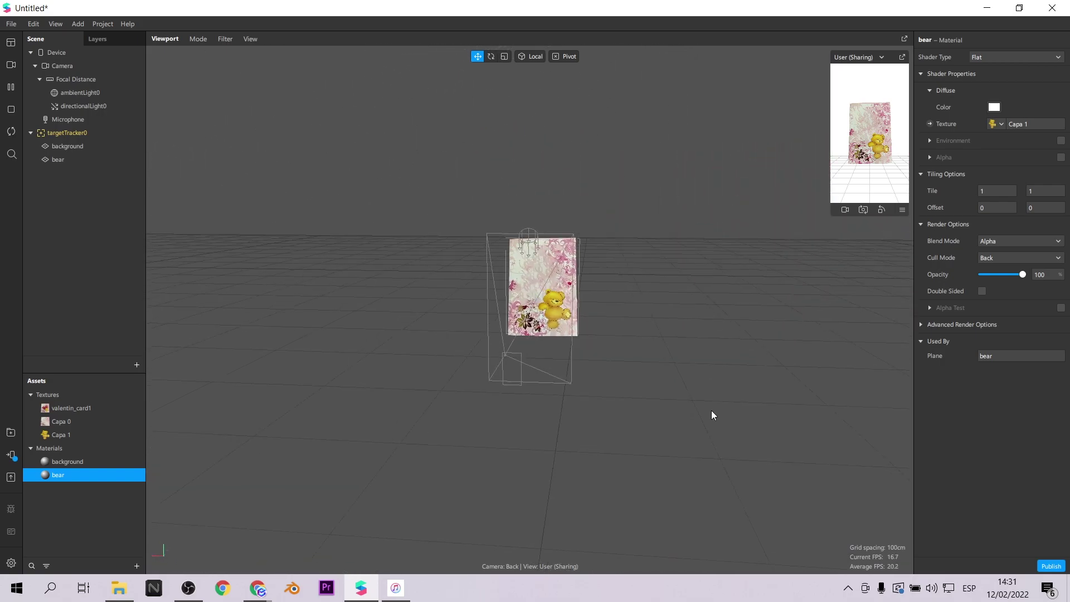
scroll(679, 401, up, 5)
click(83, 133)
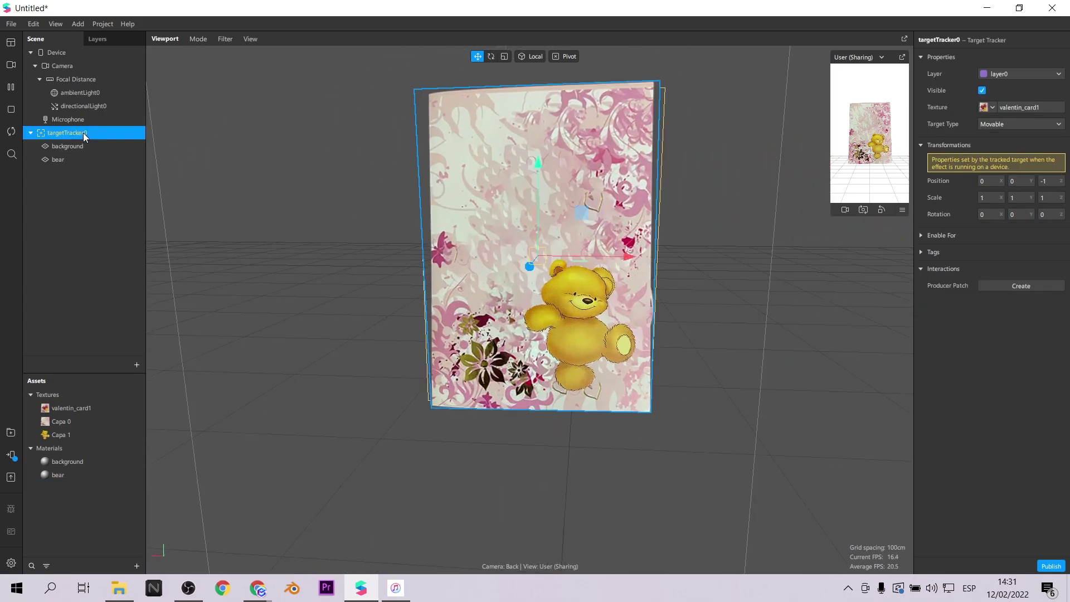
right_click(83, 133)
mouse_move(124, 143)
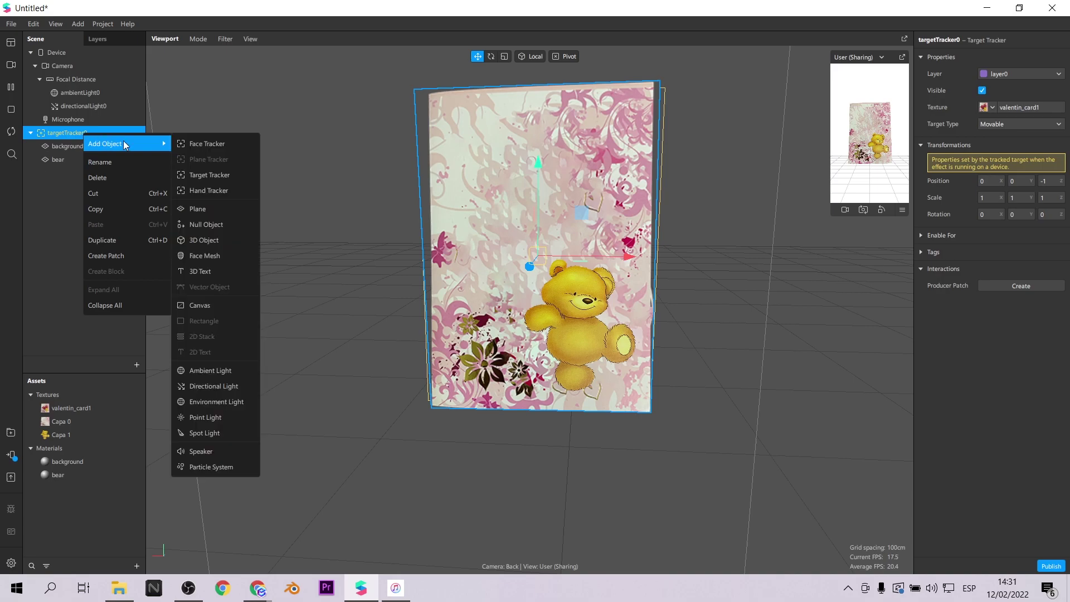
click(215, 208)
drag(63, 173, 62, 160)
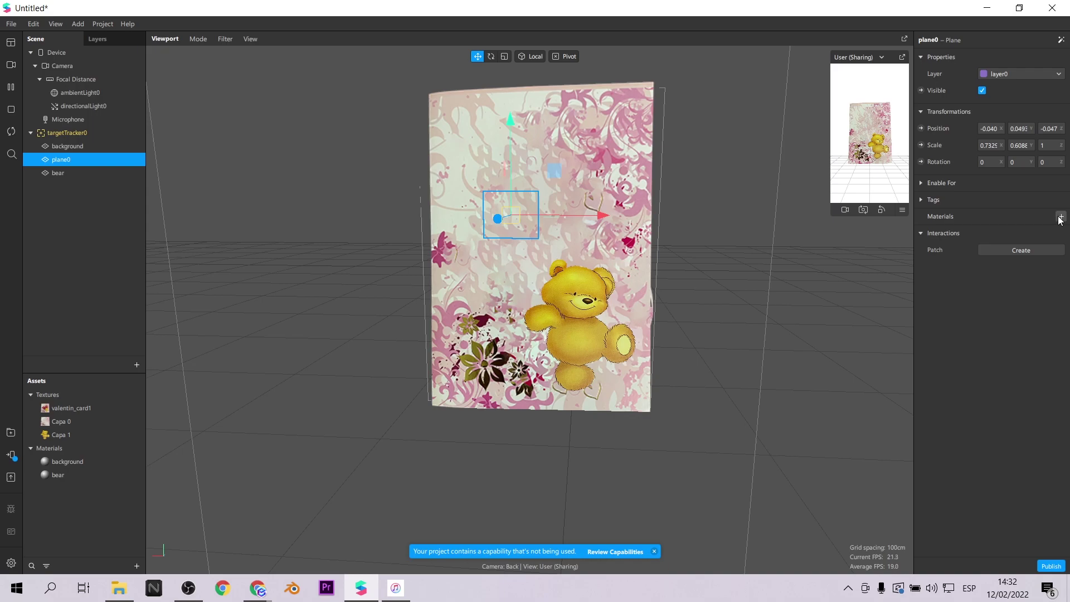
Step: Create a new material for the added plane with a Flat shader and import Capa 2 as its texture
click(1060, 219)
click(1023, 267)
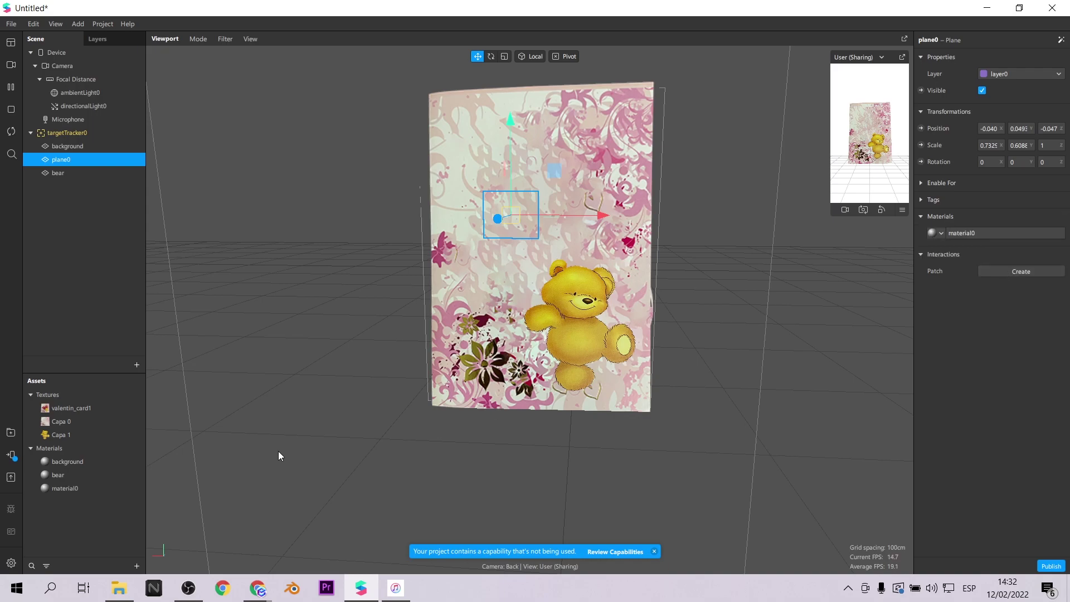
click(63, 487)
click(998, 58)
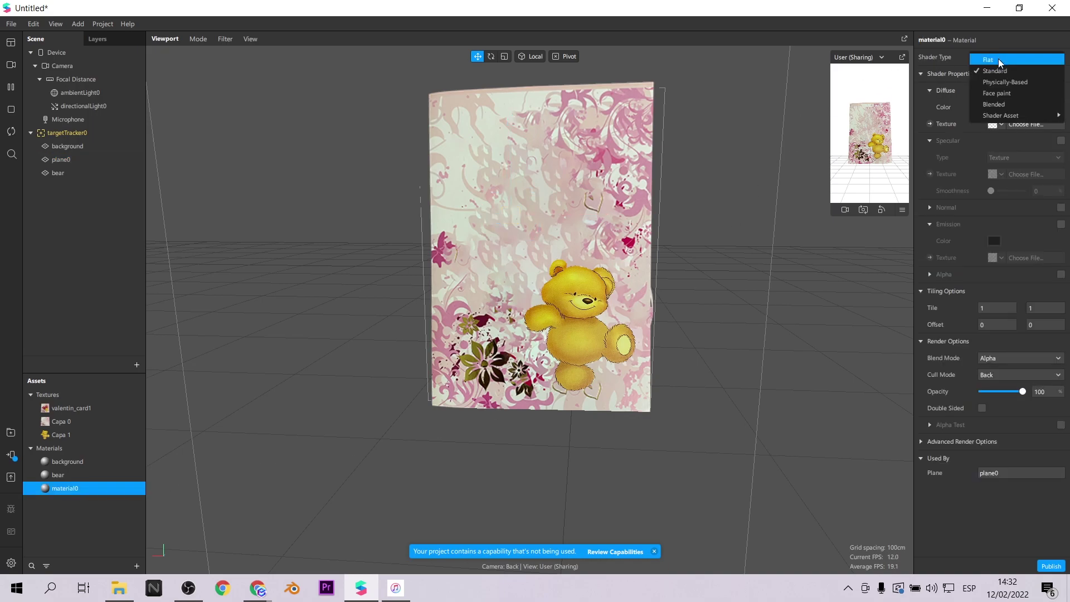
click(998, 58)
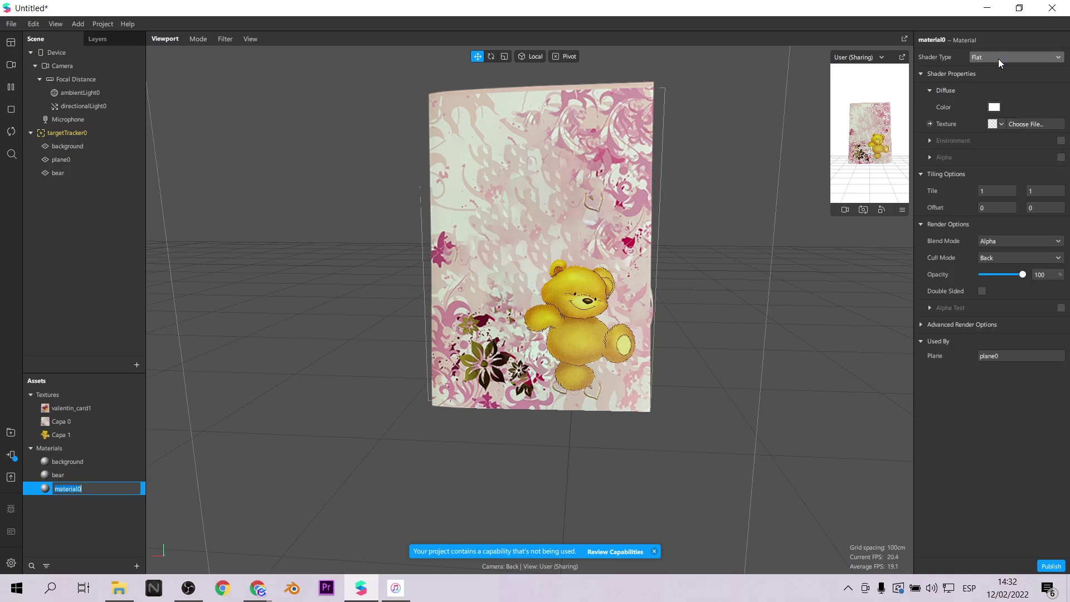
click(1000, 125)
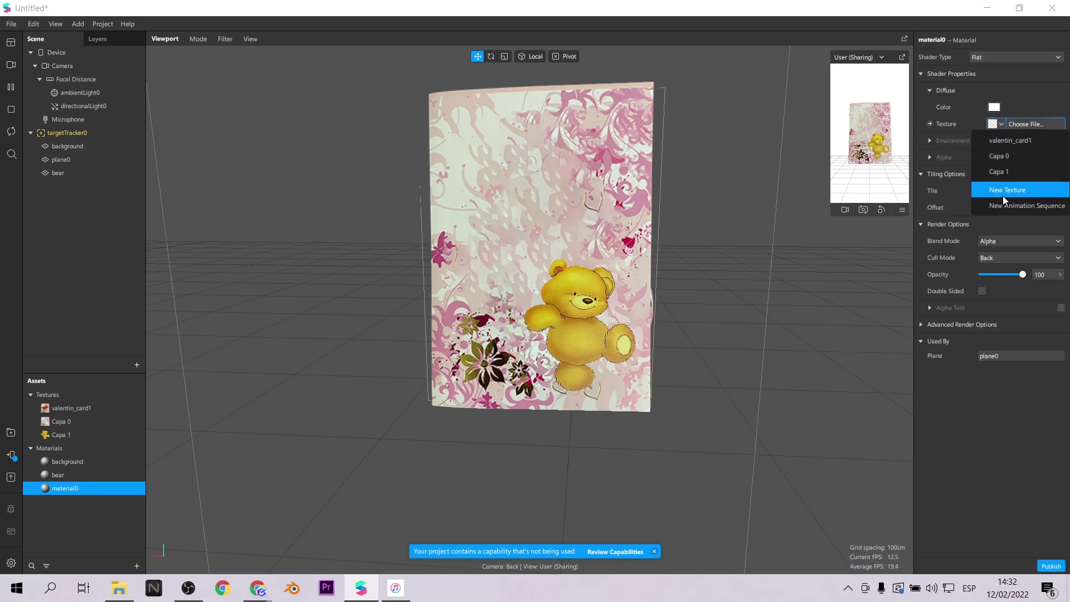
click(1001, 195)
click(315, 132)
click(419, 329)
Step: Bring the outline heart plane forward from the background and scale it to 1.4644 in X and Y
click(67, 160)
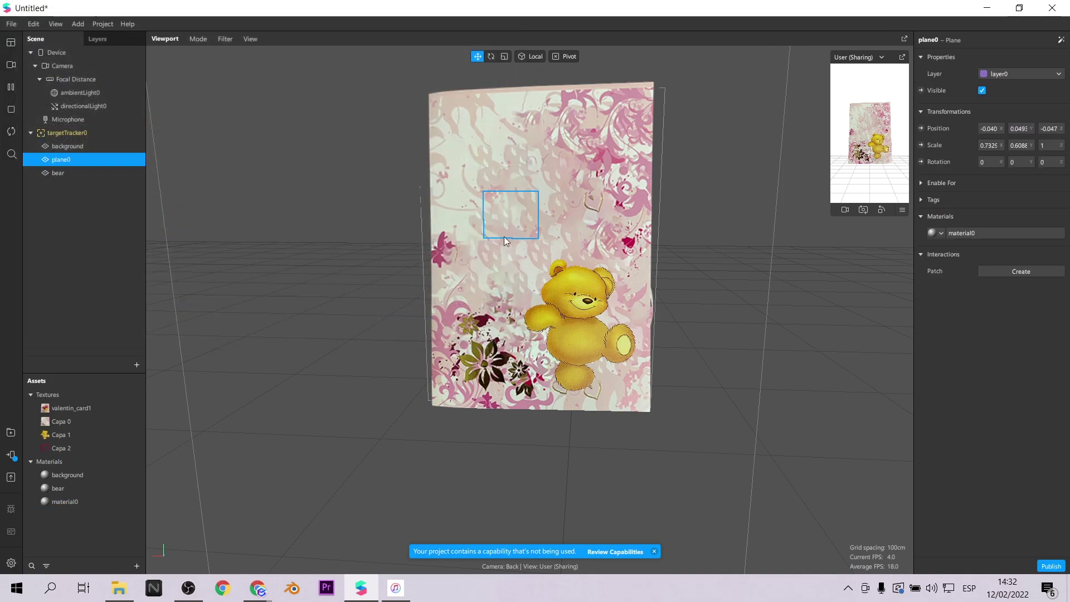
drag(498, 223, 546, 225)
text(1.4644)
key(Return)
click(1019, 146)
text(1.4644)
key(Return)
Step: Position the outline heart plane at X 0.0367, Y 0.0083 and Z 0.0277
click(991, 129)
text(0.03)
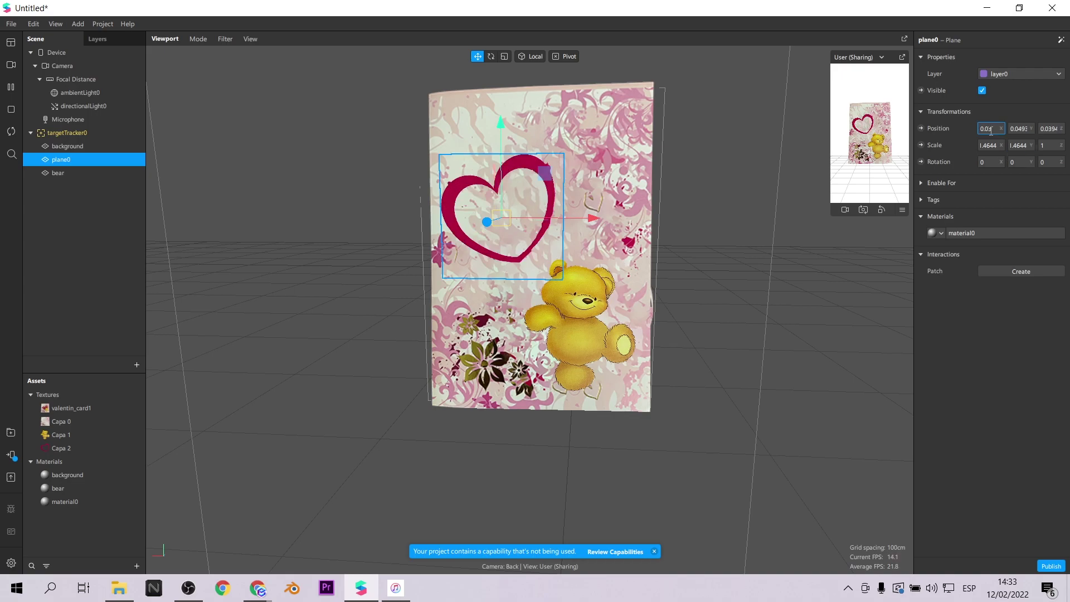
text(67)
key(Return)
click(1013, 129)
text(0.0083)
key(Return)
click(1062, 132)
text(0.0277)
key(Return)
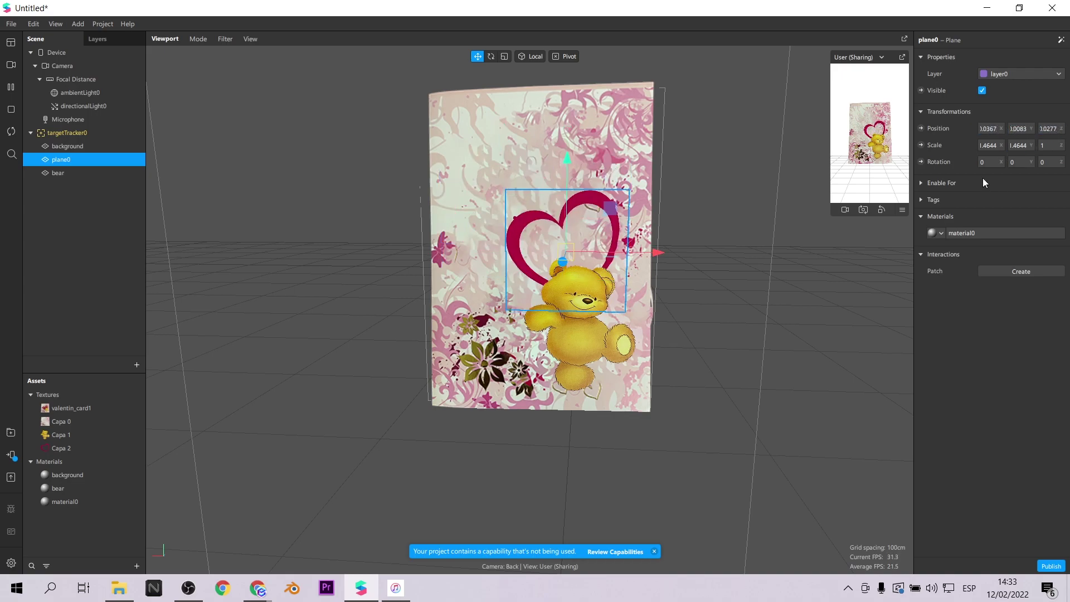
Step: Add another plane to the target tracker and order it between plane0 and the bear plane
click(80, 207)
drag(290, 256, 604, 318)
click(66, 132)
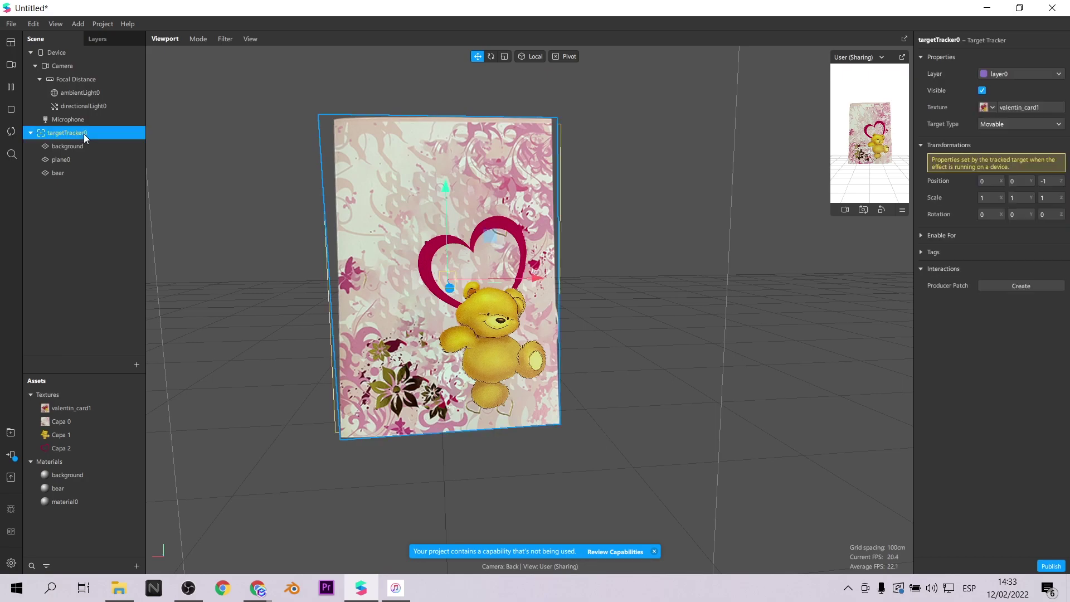
right_click(84, 135)
mouse_move(151, 147)
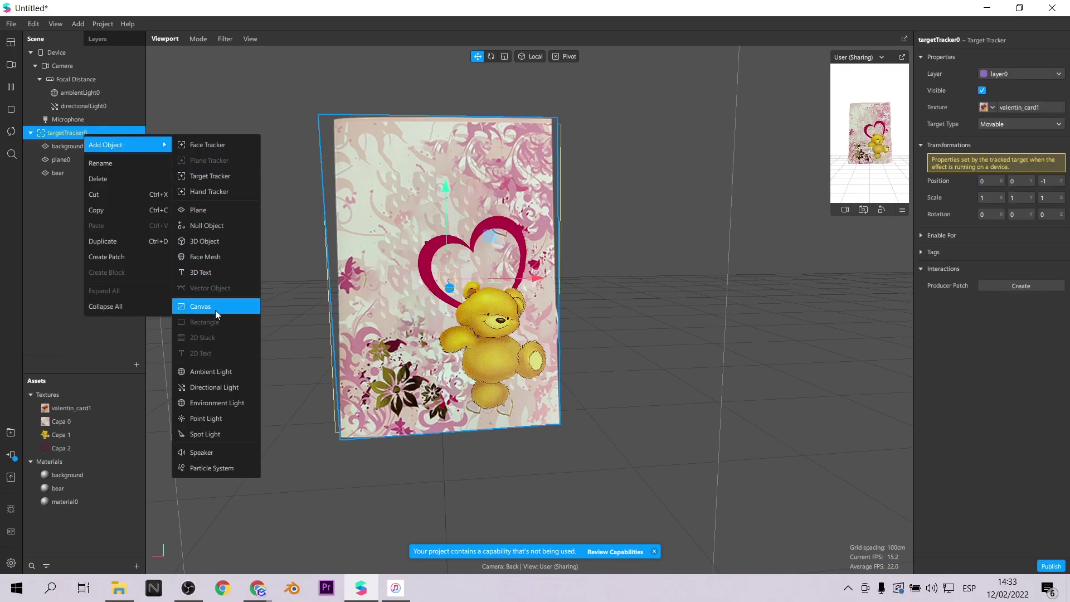
click(206, 210)
drag(49, 186, 63, 165)
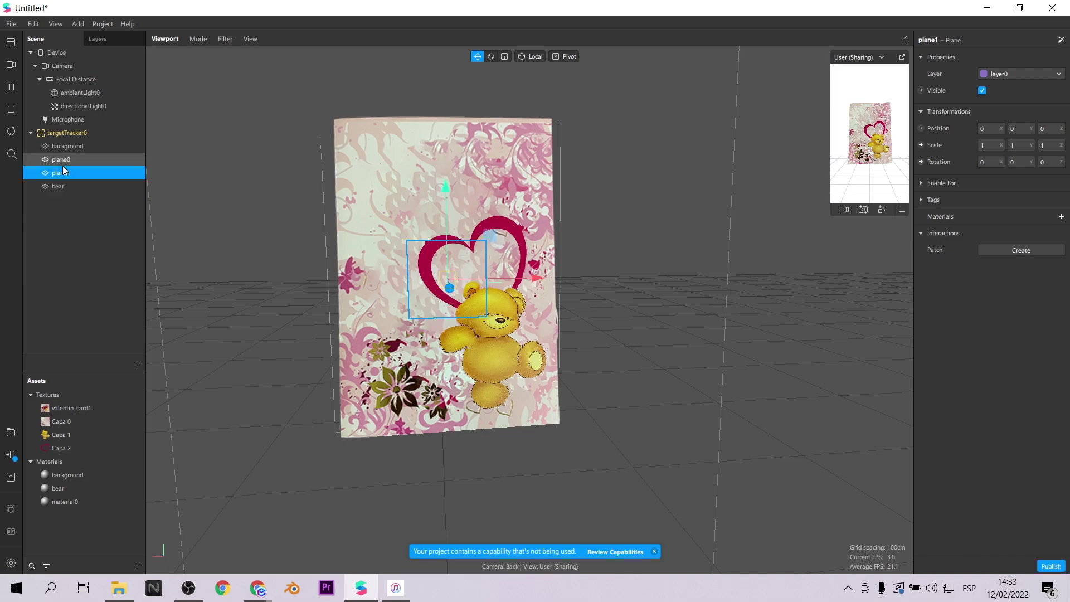
Step: Move plane1 forward in Z, scale it to 1.4644 in X and Y, and shift it to about X 0.0311
drag(479, 295, 486, 292)
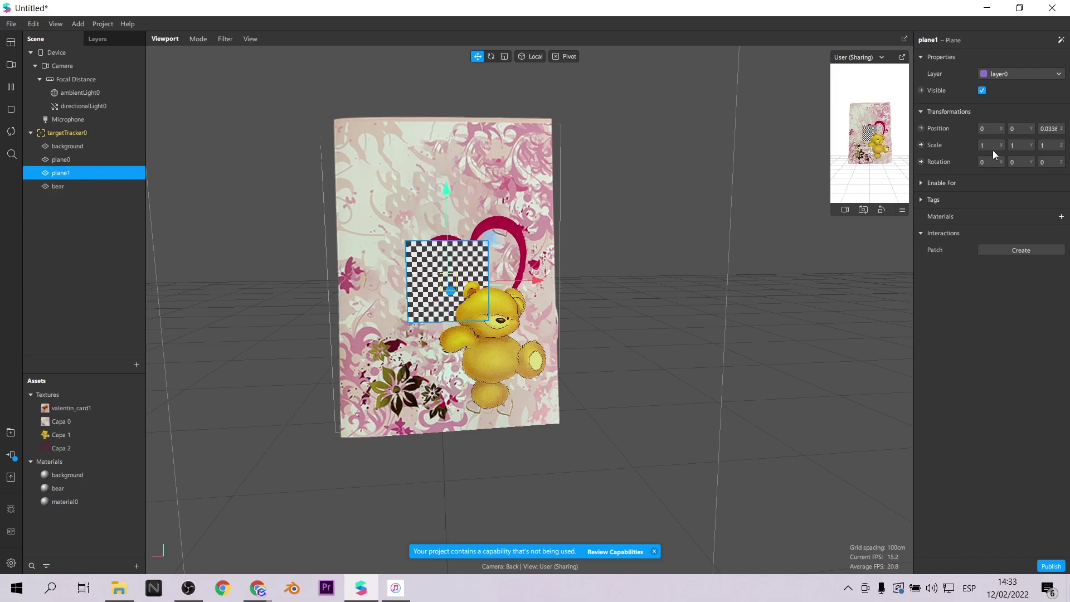
text(1.4801)
click(1024, 145)
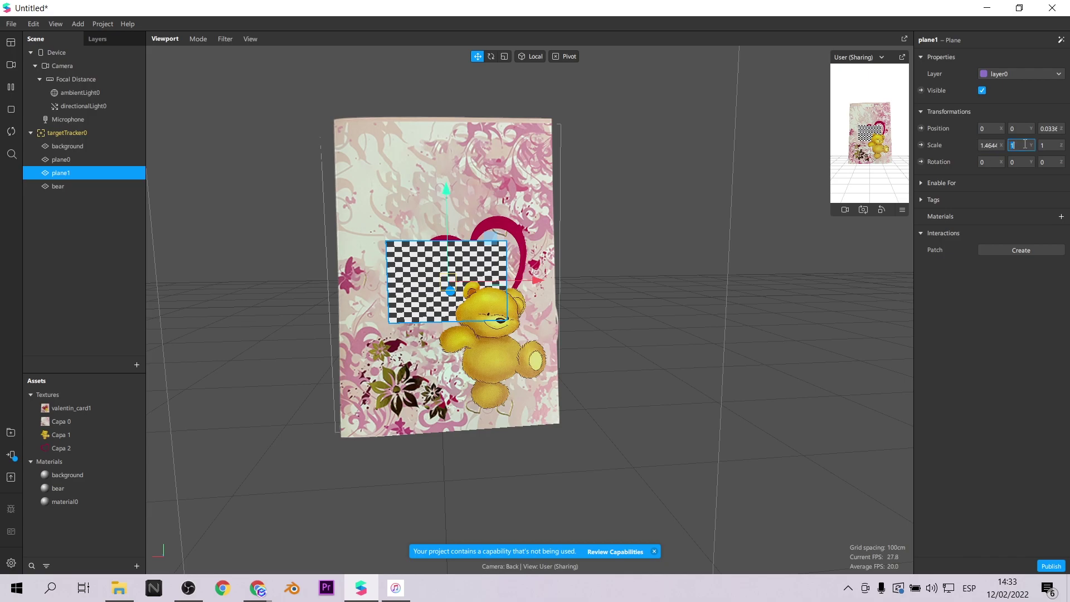
text(1.4801)
drag(537, 280, 562, 280)
Step: Create a new Flat-shaded material for plane1 and import Capa 5 as its texture
click(1061, 216)
click(1019, 282)
click(1011, 233)
click(997, 59)
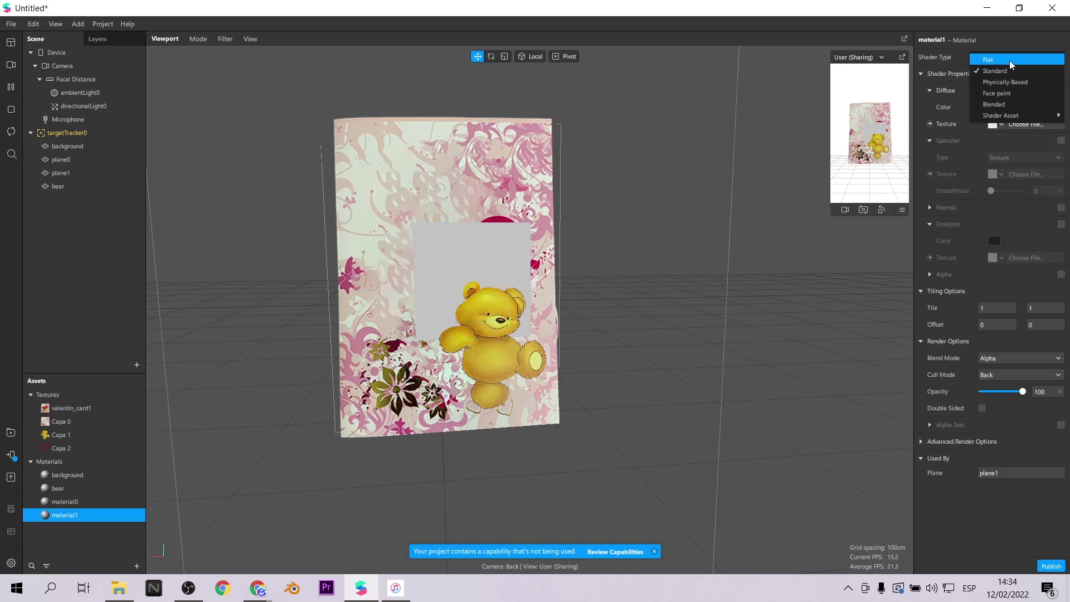
click(997, 70)
click(1001, 123)
click(1008, 206)
click(406, 133)
click(167, 217)
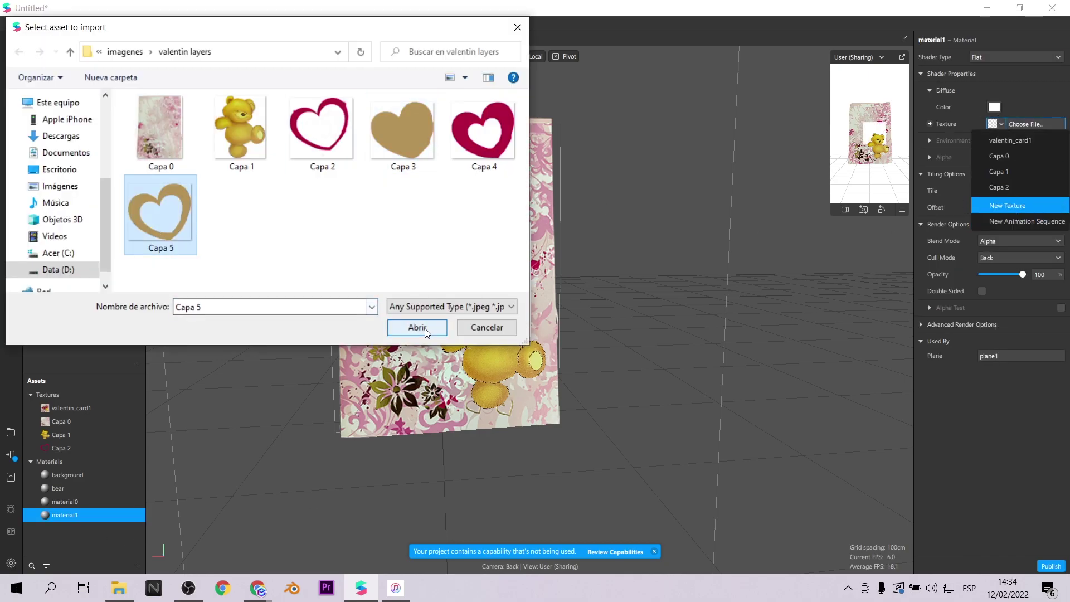
click(417, 327)
Step: Shrink the gold heart plane and move it so it sits inside the outline heart
click(560, 226)
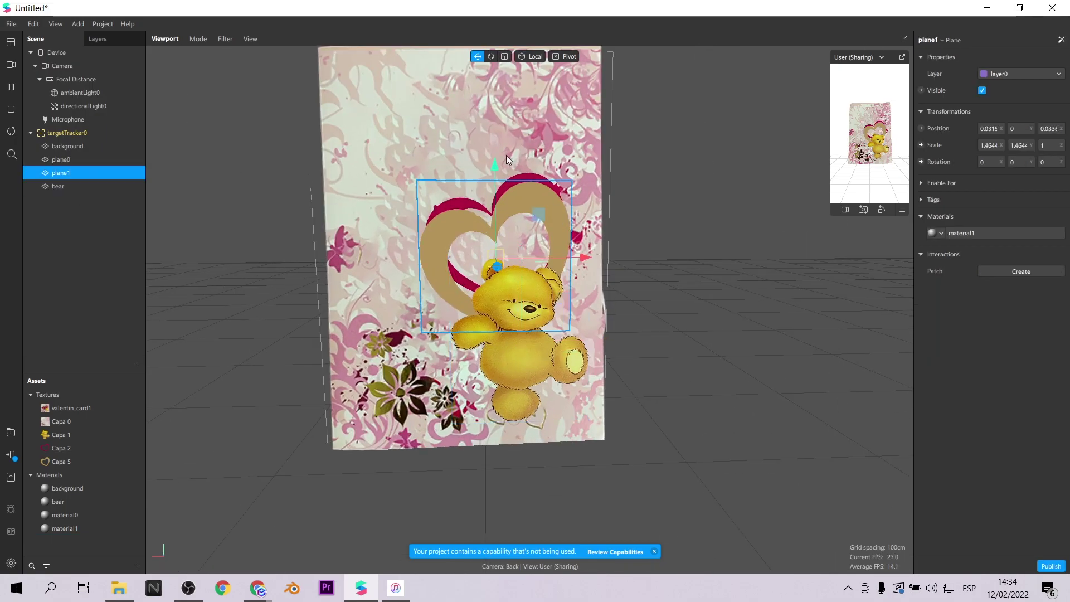
click(480, 57)
drag(495, 167, 496, 155)
drag(582, 246, 587, 246)
drag(497, 154, 500, 156)
click(505, 56)
drag(543, 203, 540, 209)
key(w)
click(74, 236)
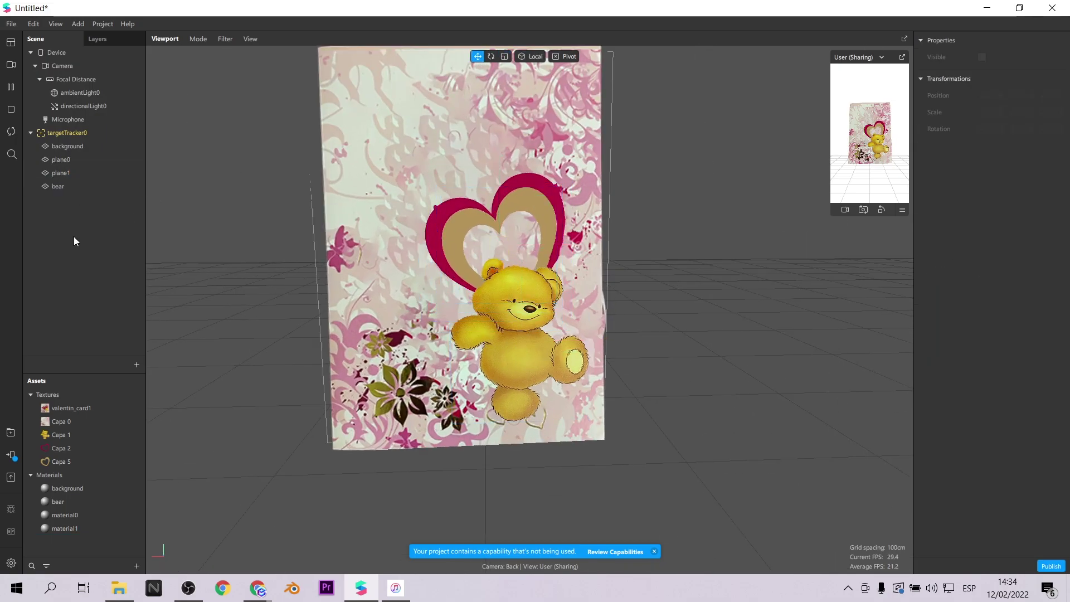
Step: Add a third heart plane to the target tracker
click(65, 133)
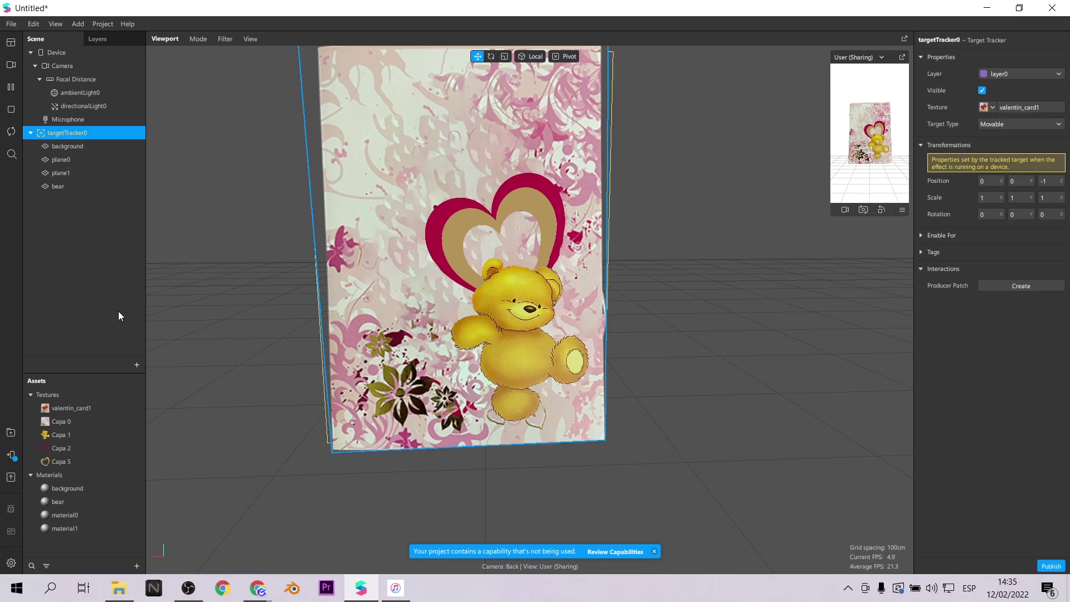
right_click(96, 133)
mouse_move(124, 146)
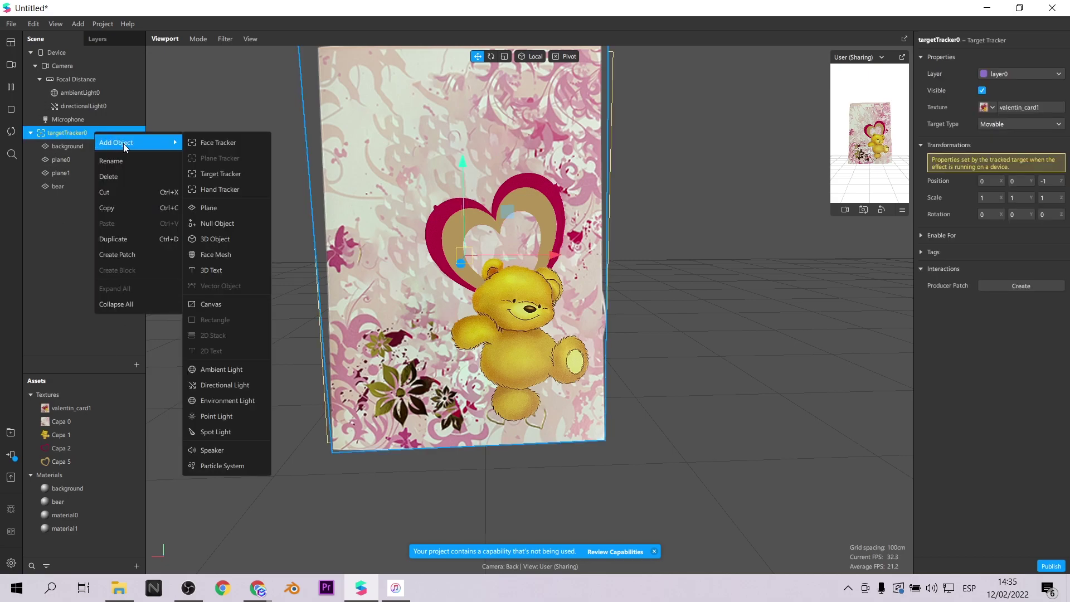
click(226, 209)
Step: Move plane2 forward and sideways over the gold heart and scale it to 1.4644
drag(461, 263, 458, 268)
drag(553, 257, 592, 257)
key(Tab)
text(1.4644)
Step: Create a new Flat-shaded material for plane2 and import Capa 4 as its texture
click(1061, 217)
click(1015, 58)
click(1013, 62)
click(1023, 124)
click(1024, 219)
double_click(484, 131)
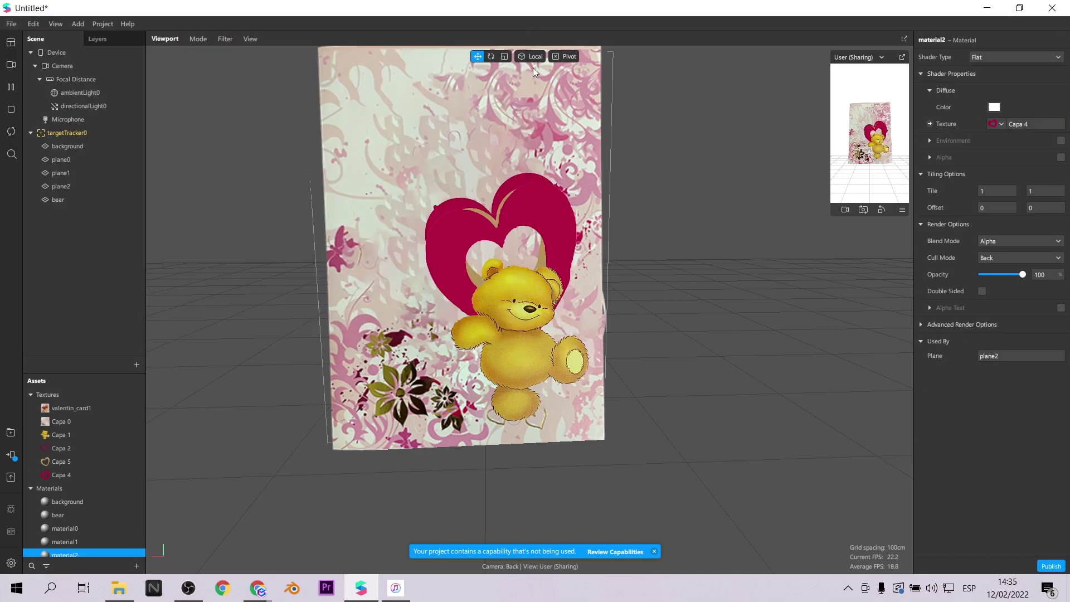
Step: Scale plane2 down to about 0.828 in X and Y and position it inside the gold heart at about X 0.0386, Y 0.0064
click(61, 186)
click(504, 56)
drag(545, 215, 530, 230)
click(478, 56)
drag(500, 168, 500, 160)
click(505, 57)
click(50, 189)
click(478, 56)
drag(538, 254, 540, 253)
drag(503, 162, 503, 159)
mouse_move(657, 312)
right_down()
mouse_move(591, 318)
mouse_move(654, 312)
right_up()
click(246, 234)
Step: Add another plane under the target tracker and move it over the hearts to about X 0.0367, Z 0.0387
click(66, 132)
click(137, 365)
double_click(78, 279)
drag(70, 119, 67, 147)
drag(465, 263, 466, 268)
drag(554, 259, 592, 258)
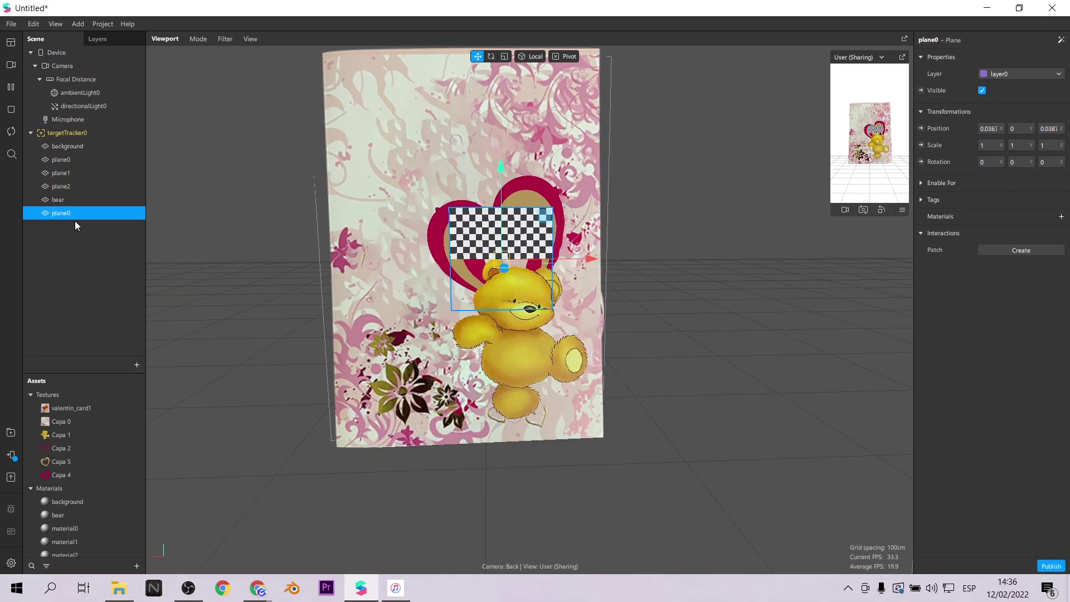
Step: Create a new material for the fourth heart plane and import Capa 3 as its texture
click(1061, 216)
click(1023, 313)
click(997, 124)
click(1007, 237)
click(403, 134)
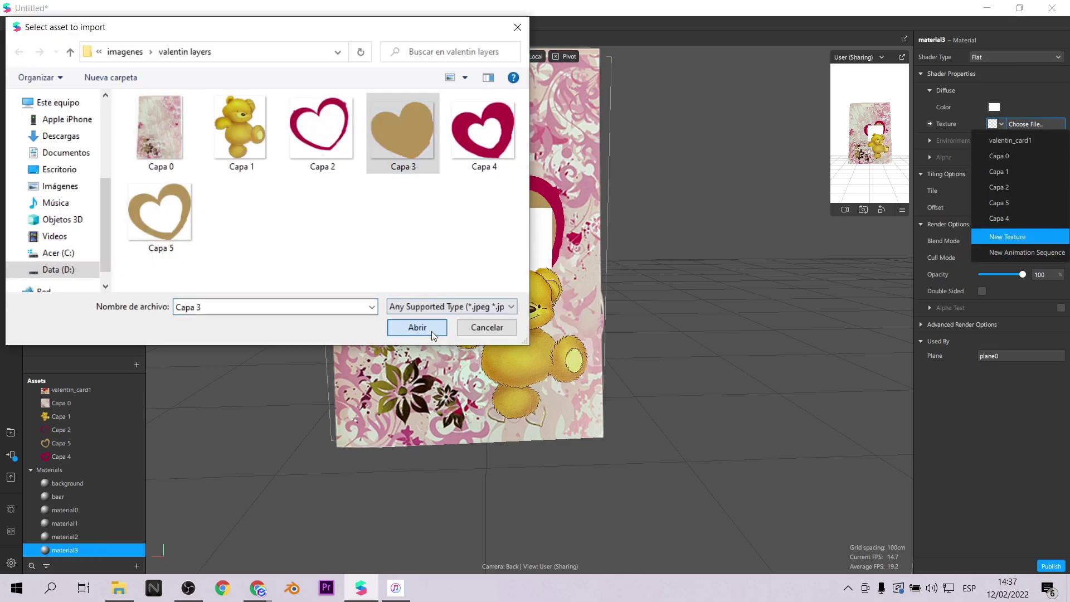
click(416, 327)
Step: Scale the solid gold heart plane down to about 0.4812 in X and Y and fit it inside the smaller red heart
click(510, 242)
key(r)
drag(547, 220, 535, 147)
key(w)
Step: Rename the solid gold heart plane as plane3
key(BackSpace)
text(3)
key(Return)
click(234, 184)
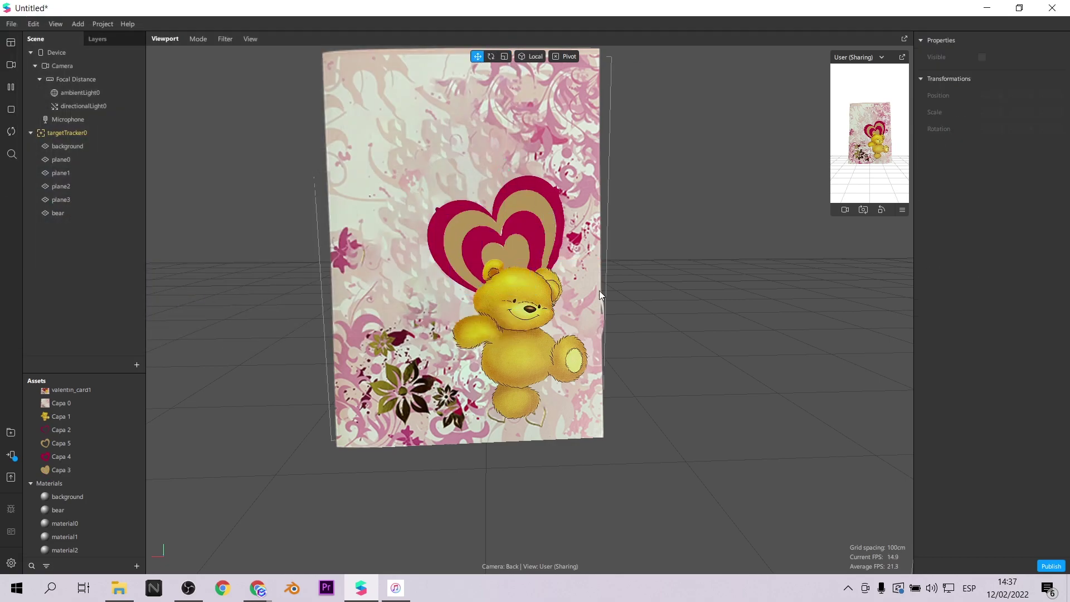
Step: Examine the depth and alignment of the stacked heart and bear layers from the front and side
scroll(444, 207, up, 3)
scroll(445, 210, down, 3)
scroll(443, 222, down, 3)
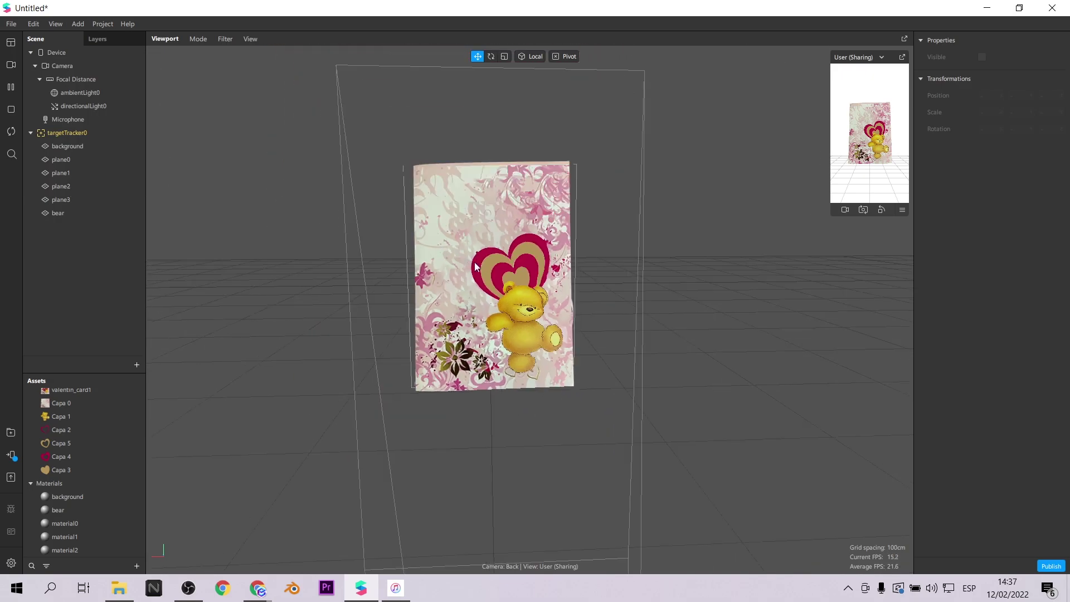
drag(702, 302, 682, 294)
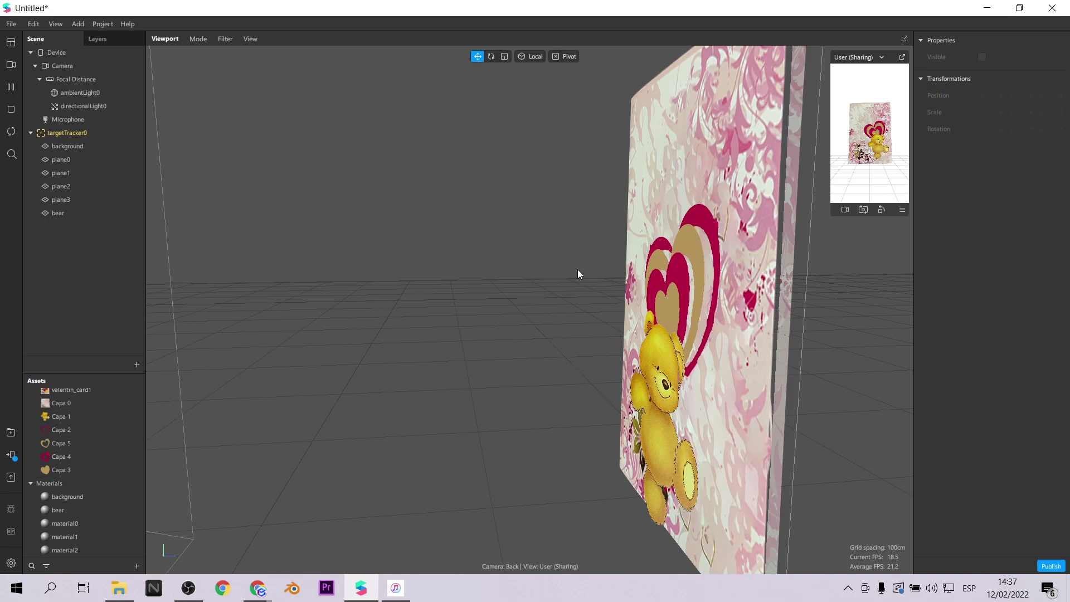
scroll(580, 269, down, 3)
drag(413, 333, 506, 332)
scroll(557, 334, down, 2)
scroll(436, 289, up, 4)
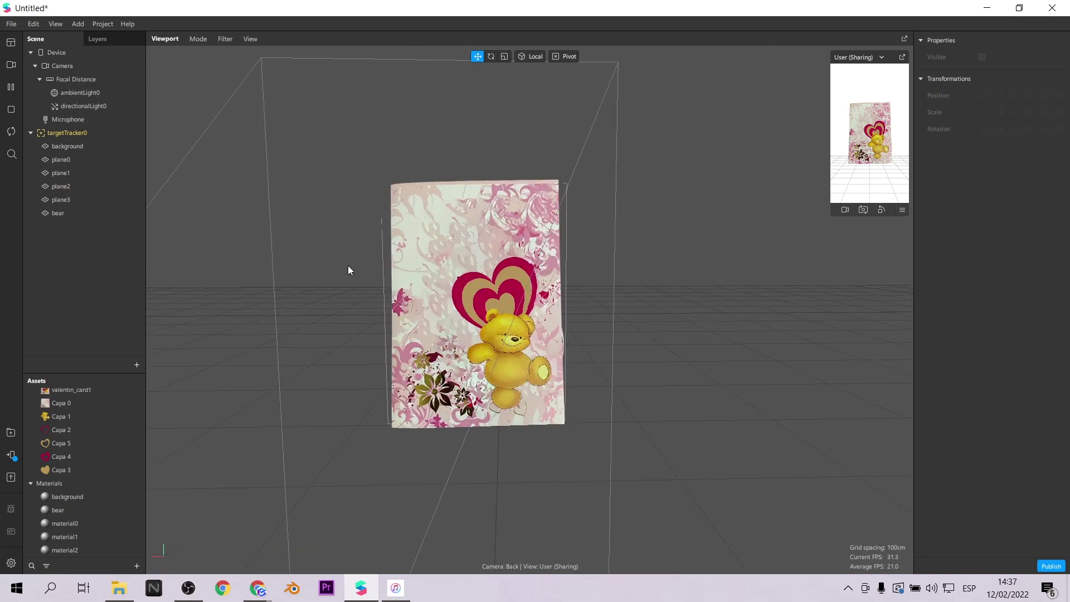
Step: Apply the Blink animation to plane3 and set its loop duration to 1.5
click(92, 198)
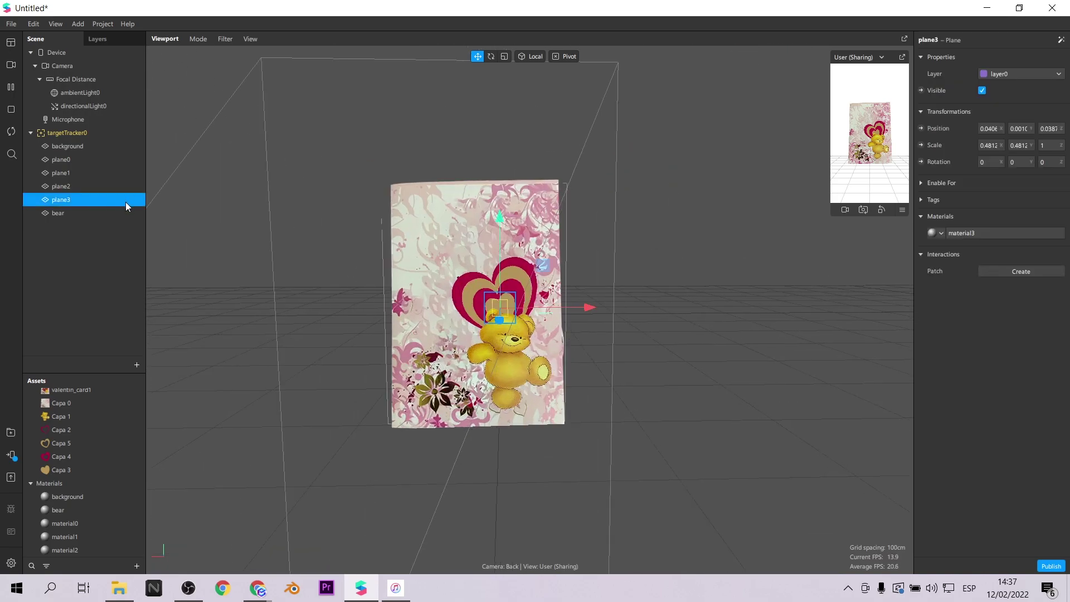
click(982, 90)
click(1059, 42)
mouse_move(1002, 88)
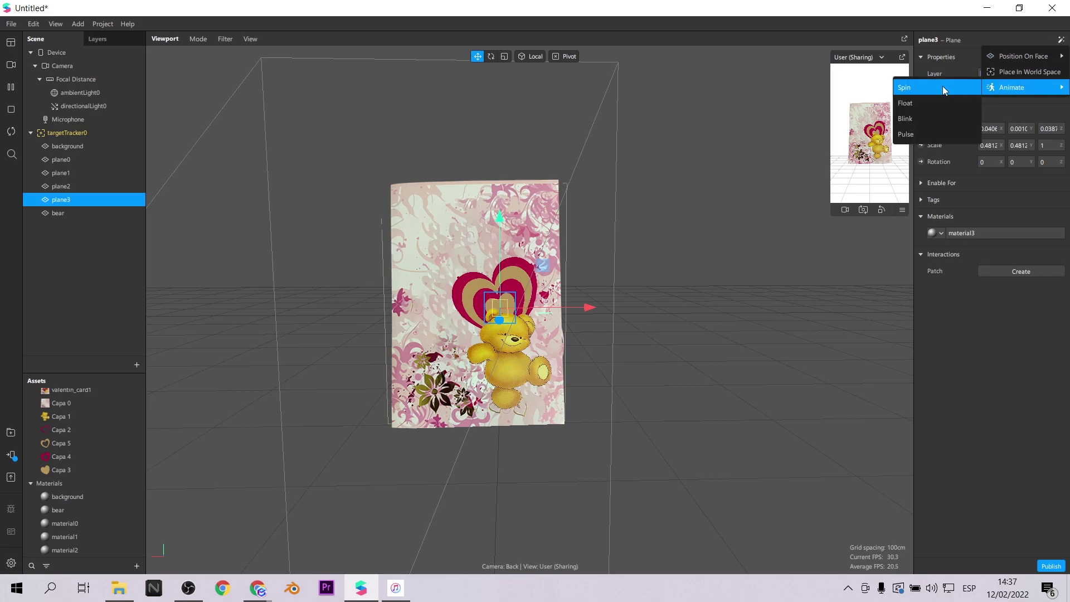
click(930, 119)
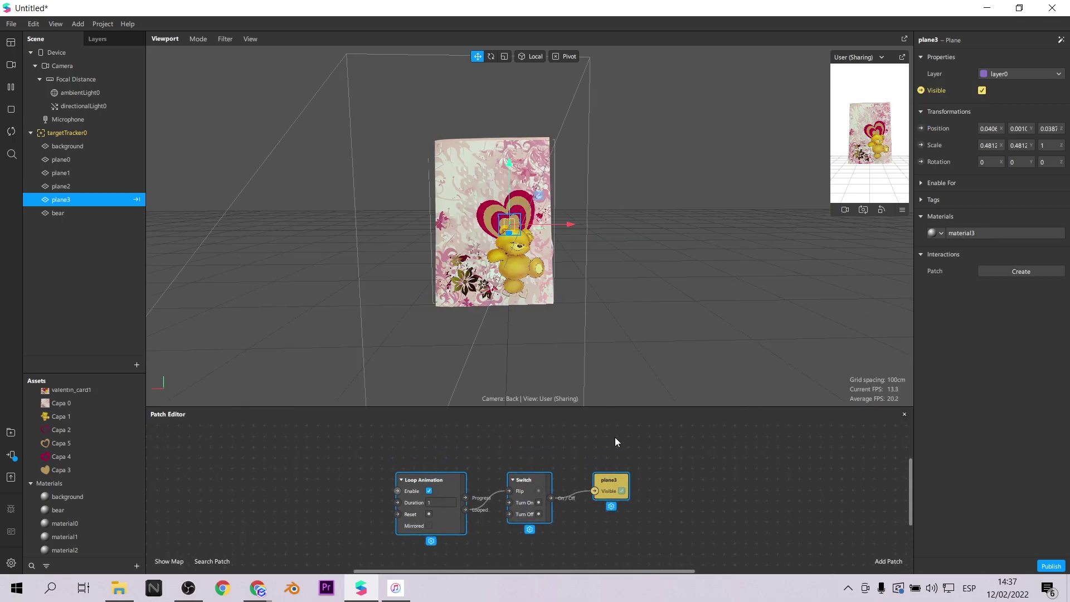
click(483, 465)
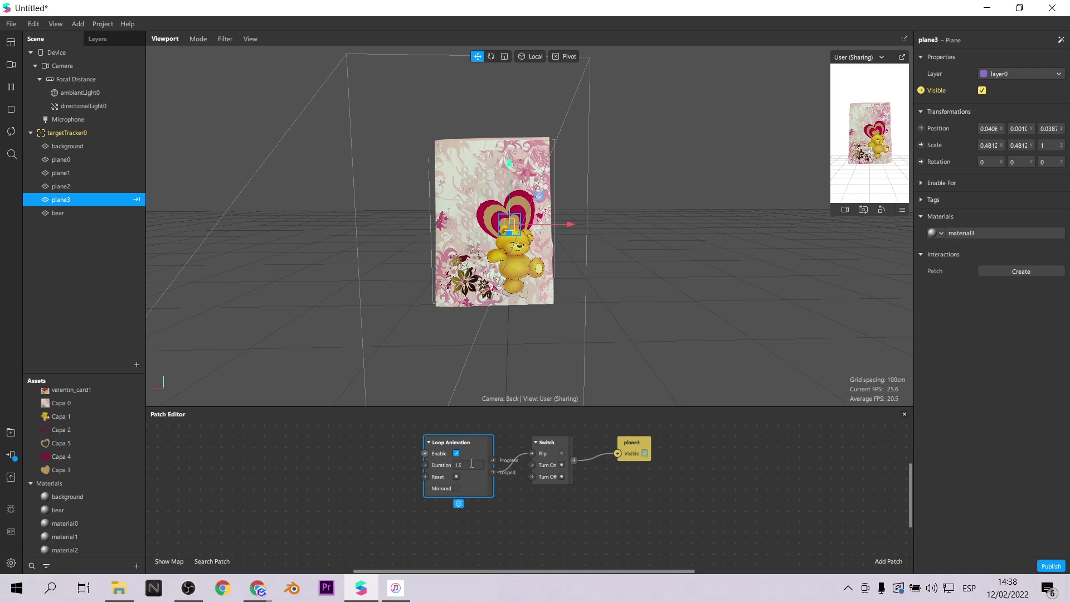
Step: Apply the Blink animation to plane2
click(82, 187)
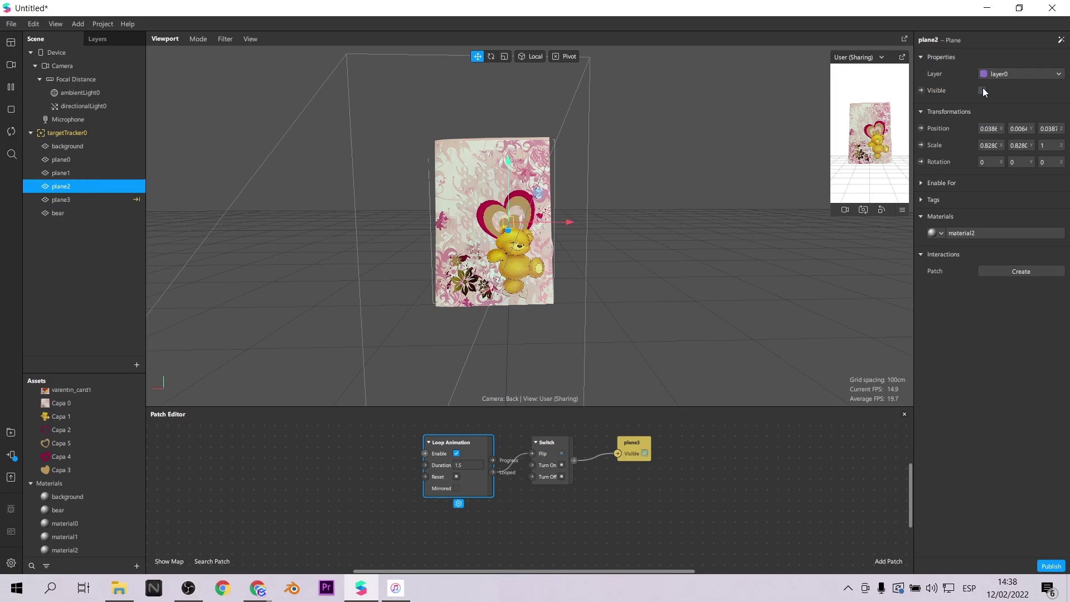
click(1061, 39)
mouse_move(1024, 87)
click(944, 113)
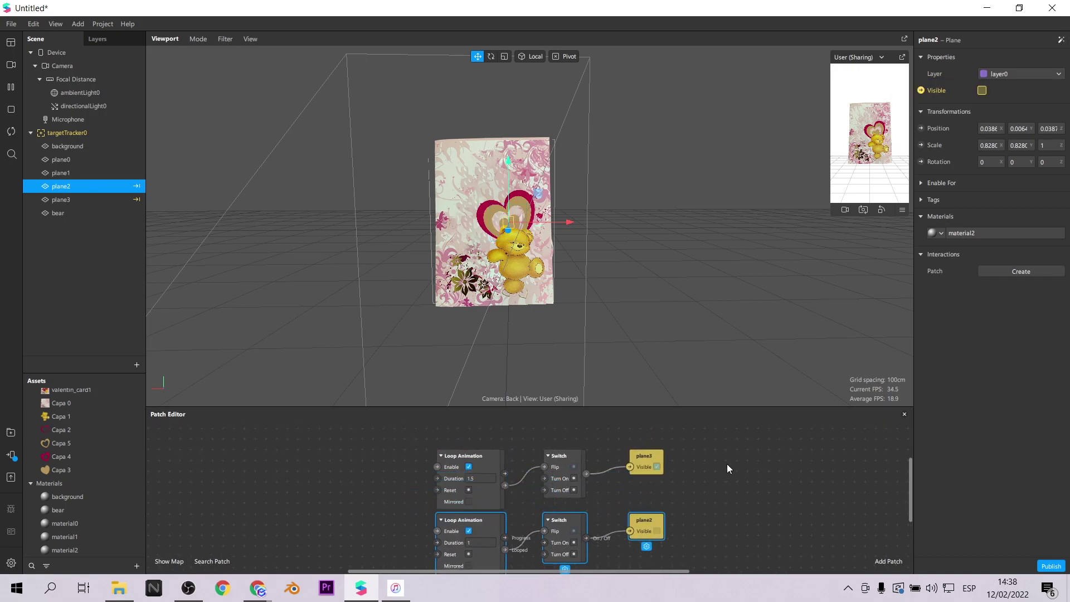
Step: Set the loop animation duration to 2 for plane3 and 1.5 for plane2
scroll(727, 464, down, 1)
click(479, 463)
text(2)
click(650, 478)
click(476, 531)
text(1.5)
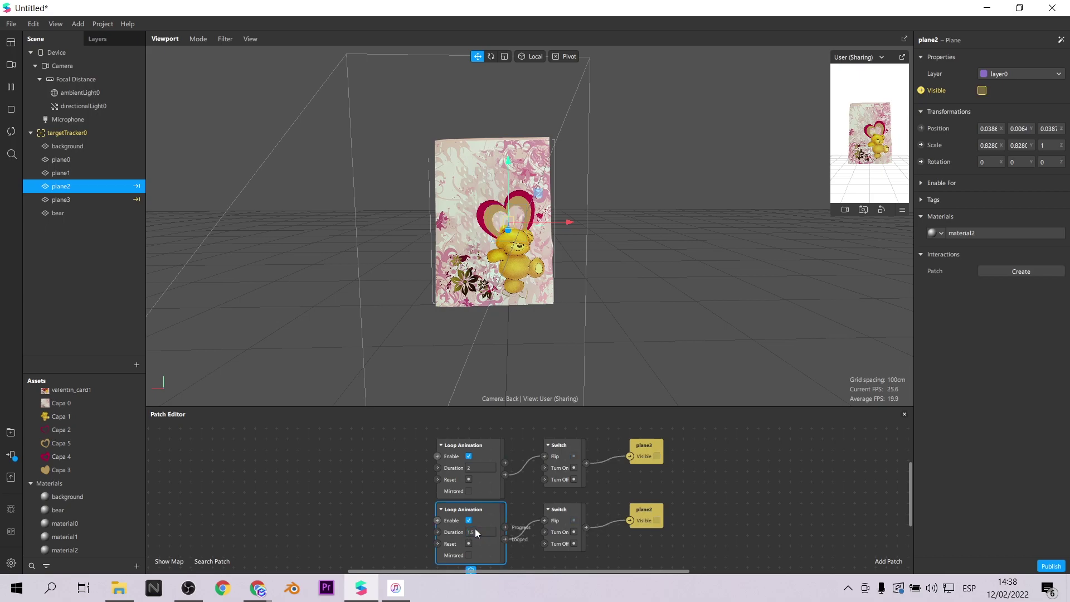
Step: Apply the Blink animation to plane1 and place its patches below the plane2 group
click(94, 174)
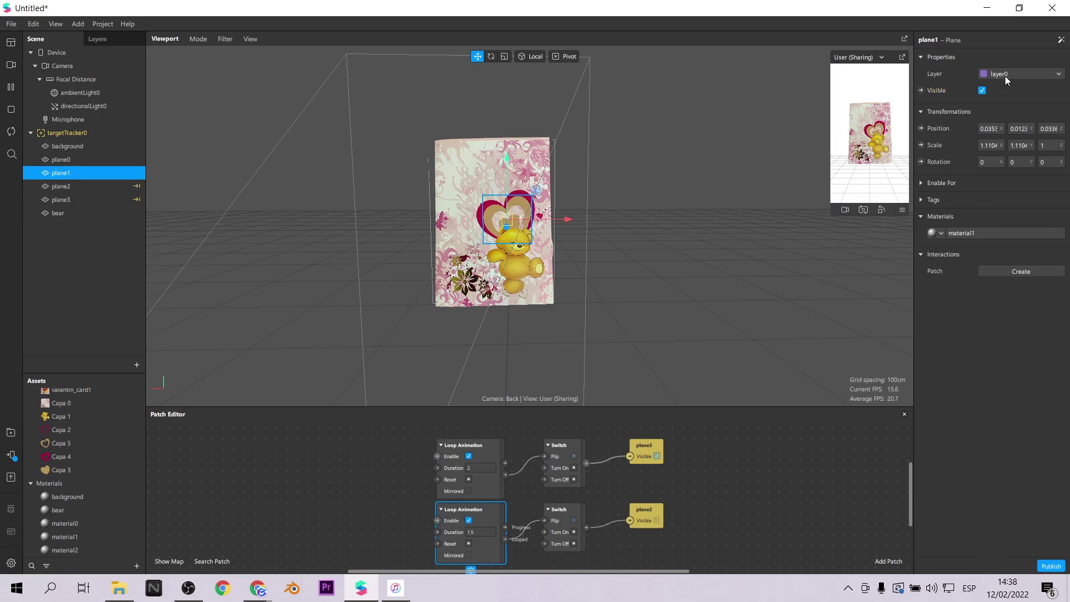
click(1060, 41)
click(1026, 80)
drag(447, 472, 479, 547)
middle_drag(479, 547, 487, 456)
drag(487, 456, 507, 487)
Step: Set the duration of plane1's loop animation to 2
click(490, 509)
text(1.2)
key(Return)
click(480, 533)
click(503, 511)
text(1)
click(490, 509)
text(2.2)
key(Return)
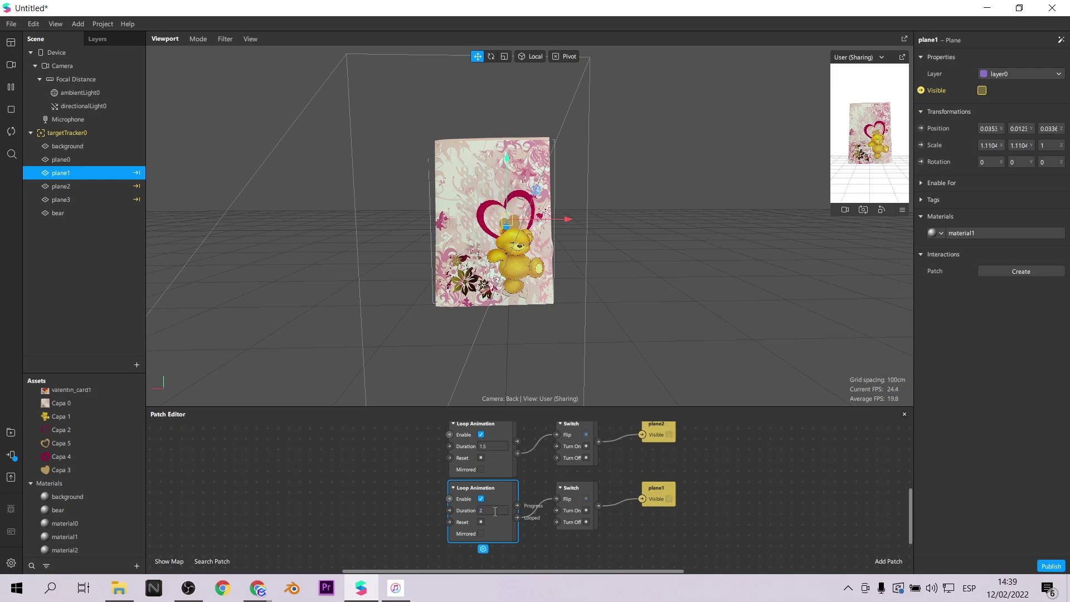
Step: Apply the Blink animation to plane0, arrange its patches below plane1's, and set its loop duration to 3
click(61, 160)
click(920, 90)
click(956, 111)
drag(457, 481, 522, 556)
scroll(689, 471, down, 2)
click(493, 557)
click(504, 534)
text(3)
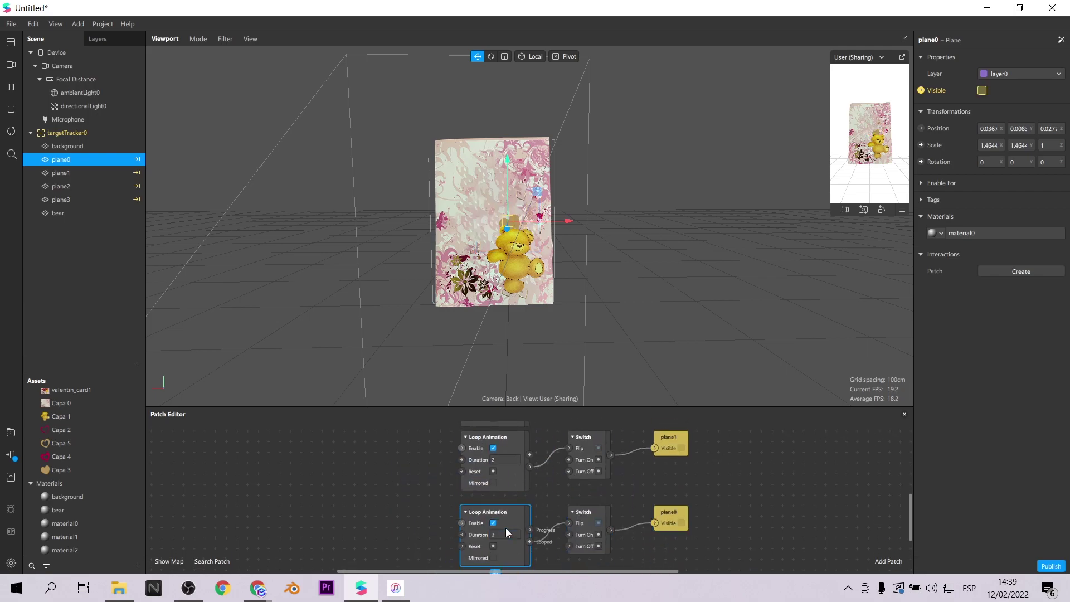
Step: Change the duration of plane0's loop animation to 2.7
click(506, 534)
key(BackSpace)
text(1)
click(504, 536)
click(504, 538)
text(2.7)
key(Return)
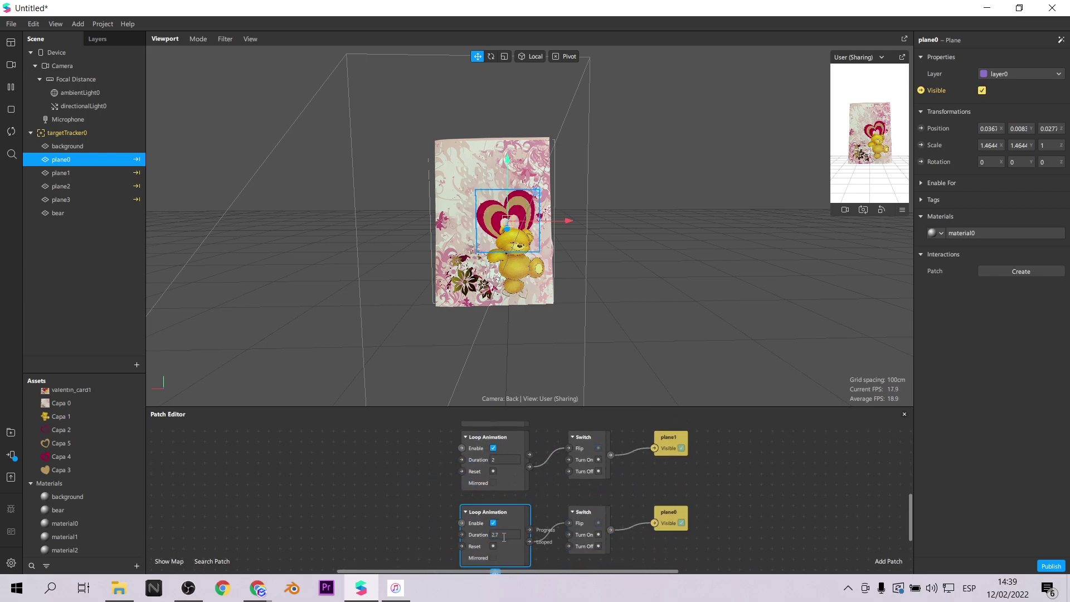
Step: Enable the Mirrored option on plane1's loop animation
click(798, 473)
click(494, 483)
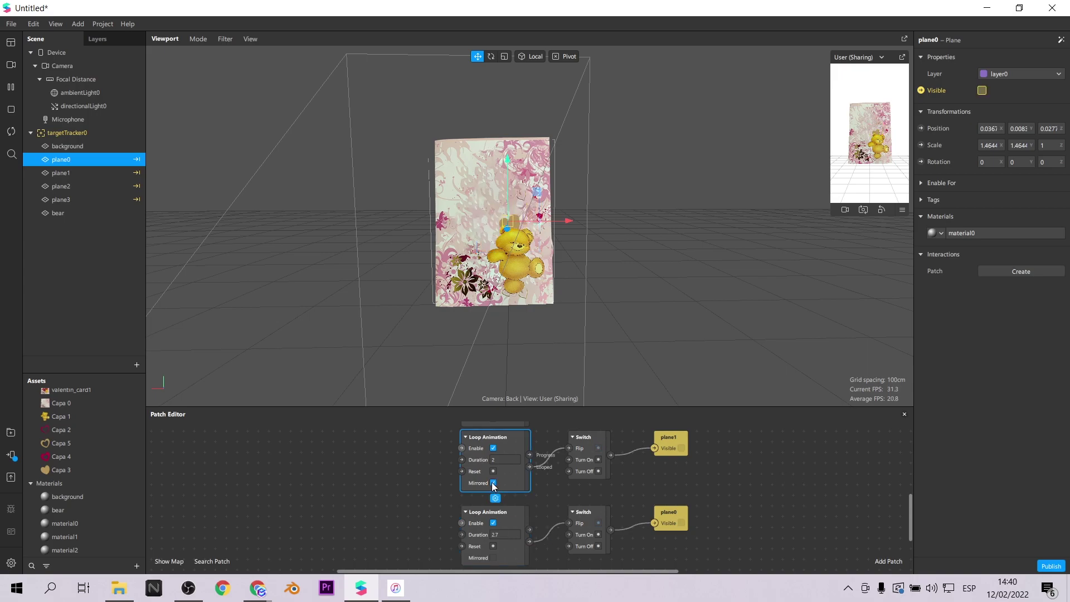
scroll(401, 462, down, 3)
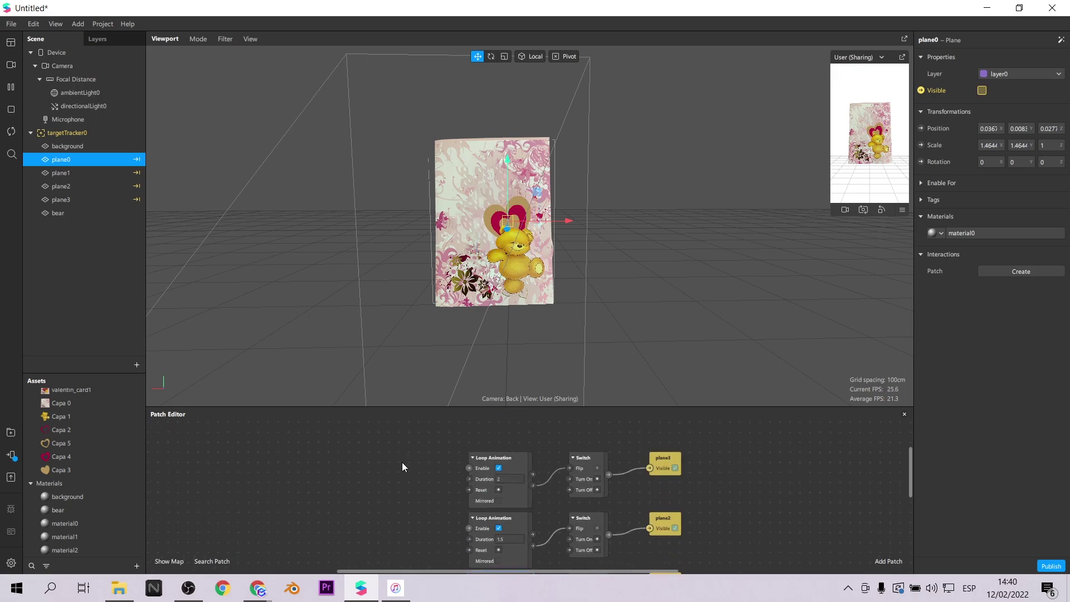
scroll(409, 469, up, 2)
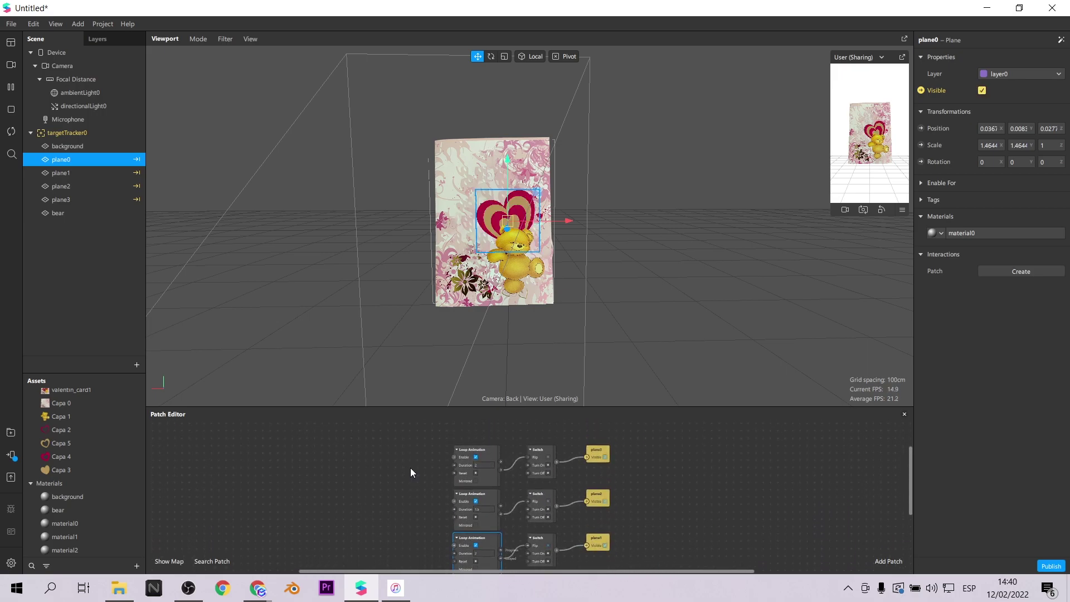
Step: Add a particle system under the background plane and lower its emitter to about -0.05 in Y
click(77, 146)
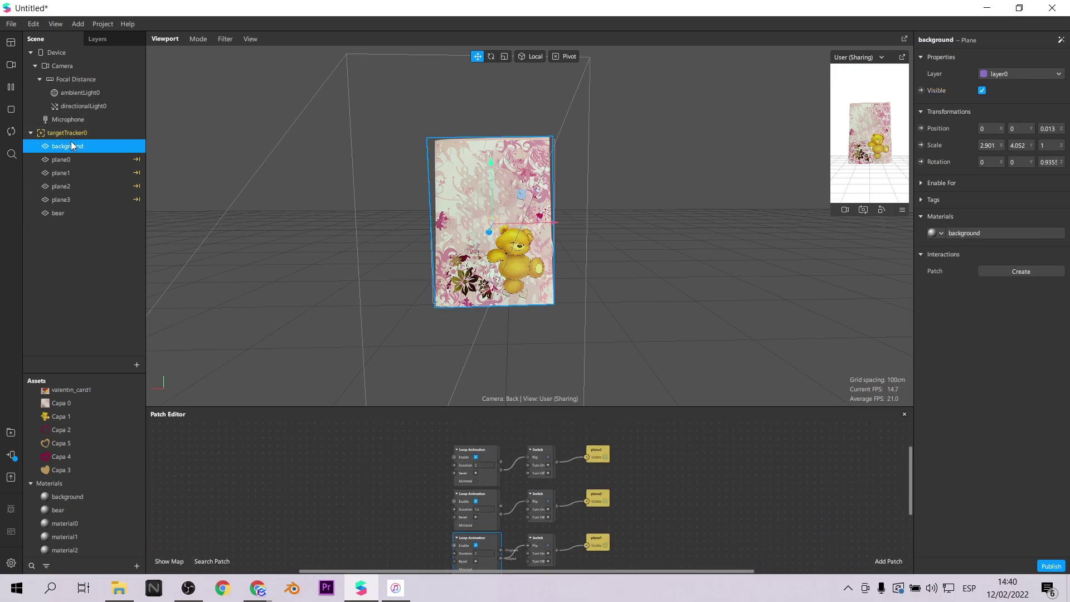
right_click(70, 148)
mouse_move(105, 153)
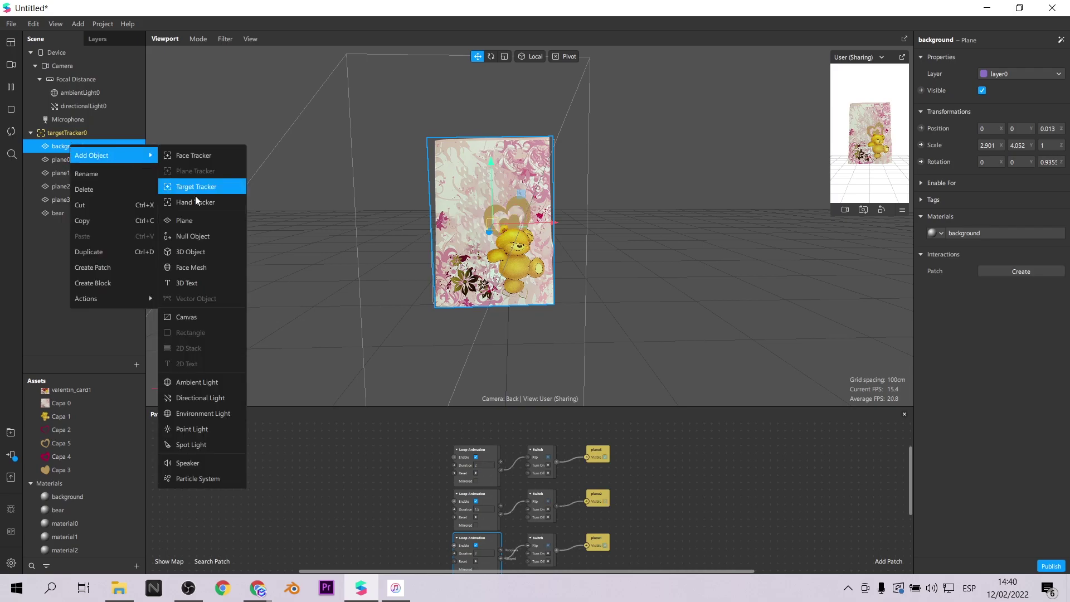
click(182, 479)
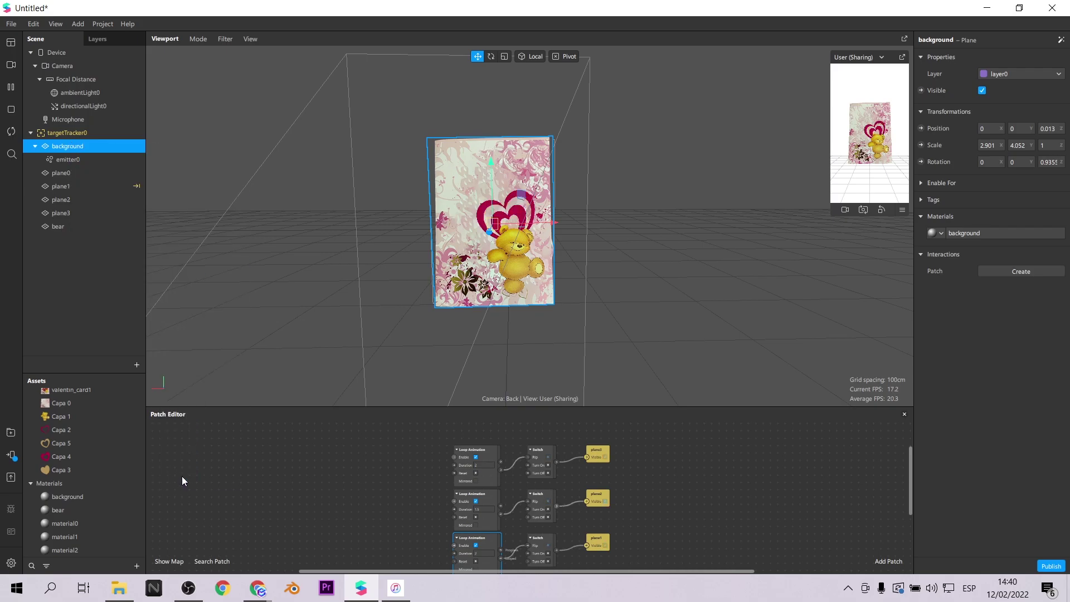
click(66, 160)
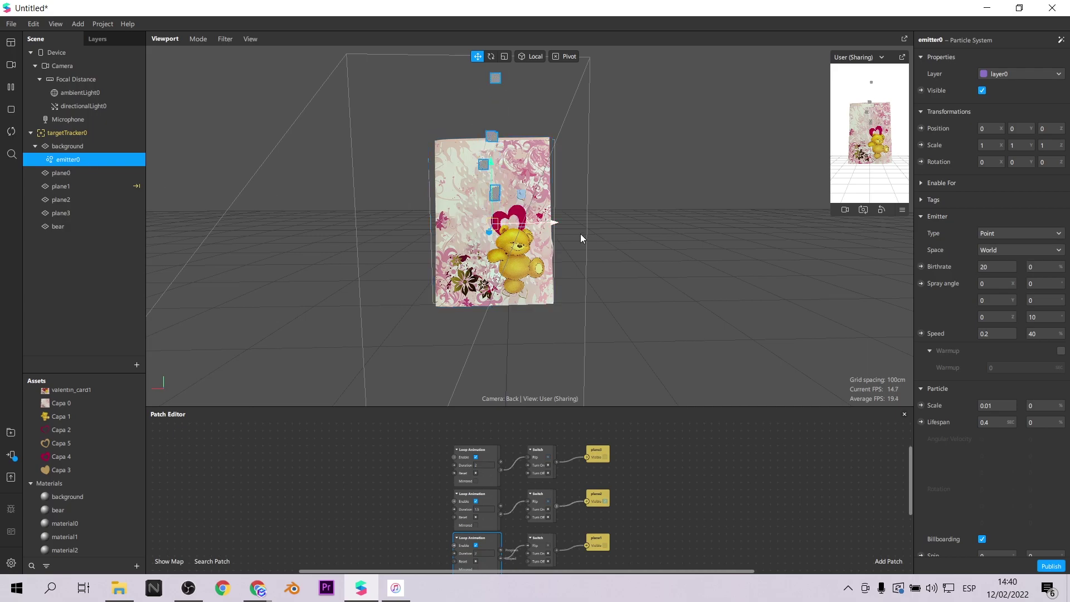
drag(486, 188, 482, 252)
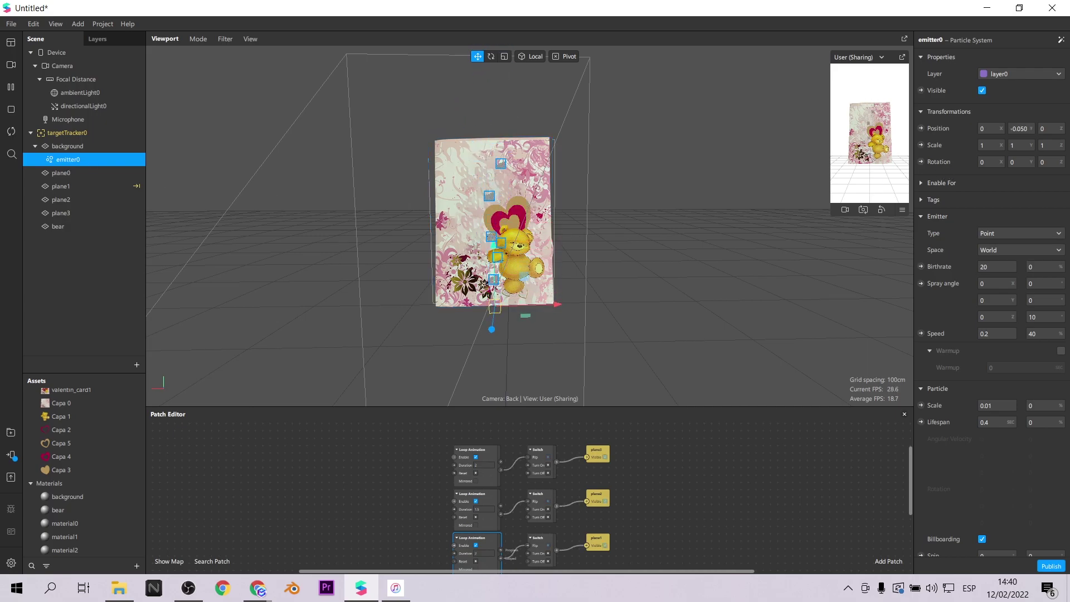
Step: Set the emitter type to Plane in World space, with a birthrate of 30 and a speed of 0.1
click(985, 230)
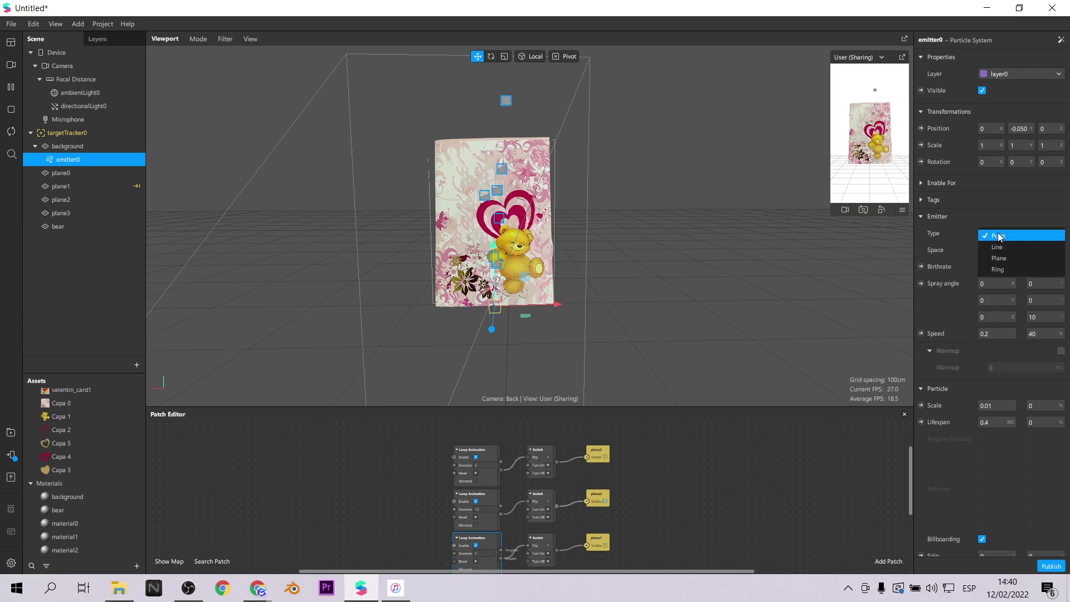
click(1022, 257)
click(1018, 266)
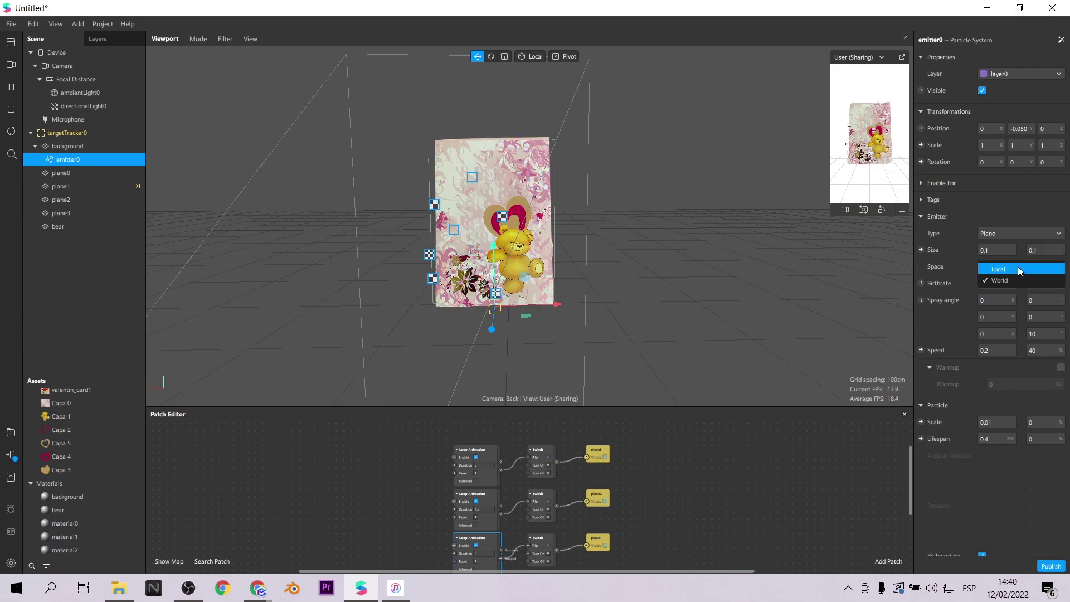
click(1029, 279)
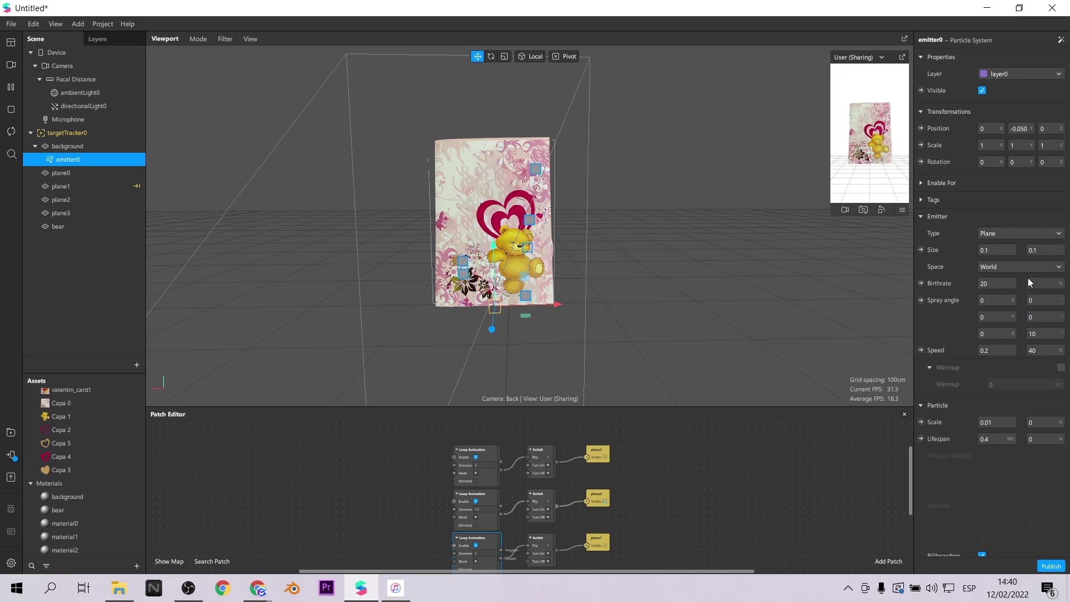
click(1005, 350)
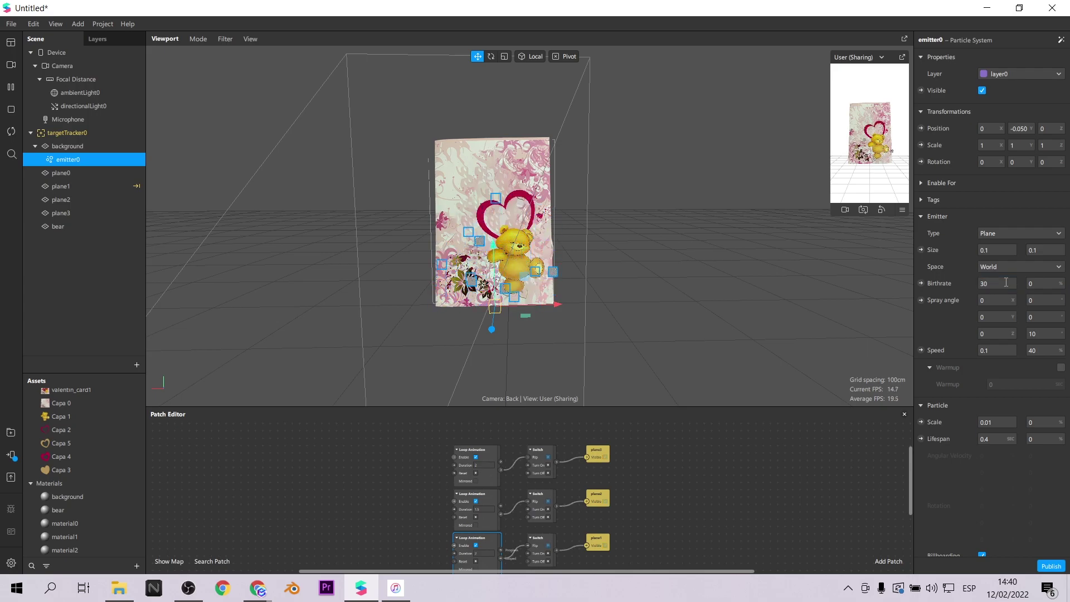
Step: Assign material2 to the particle emitter and expand that material's advanced render options
scroll(1002, 387, down, 5)
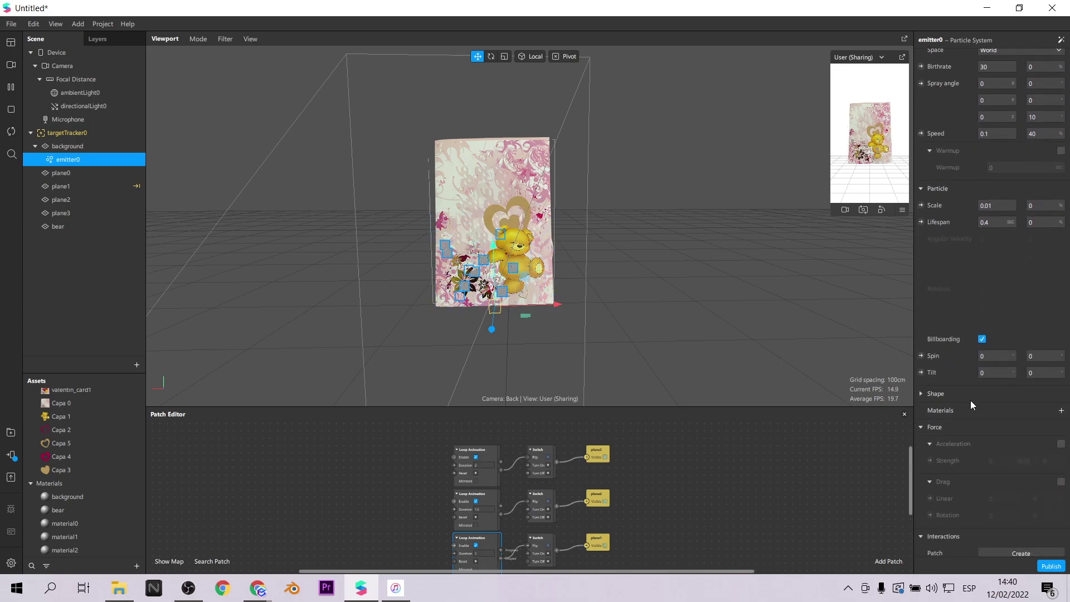
click(1061, 410)
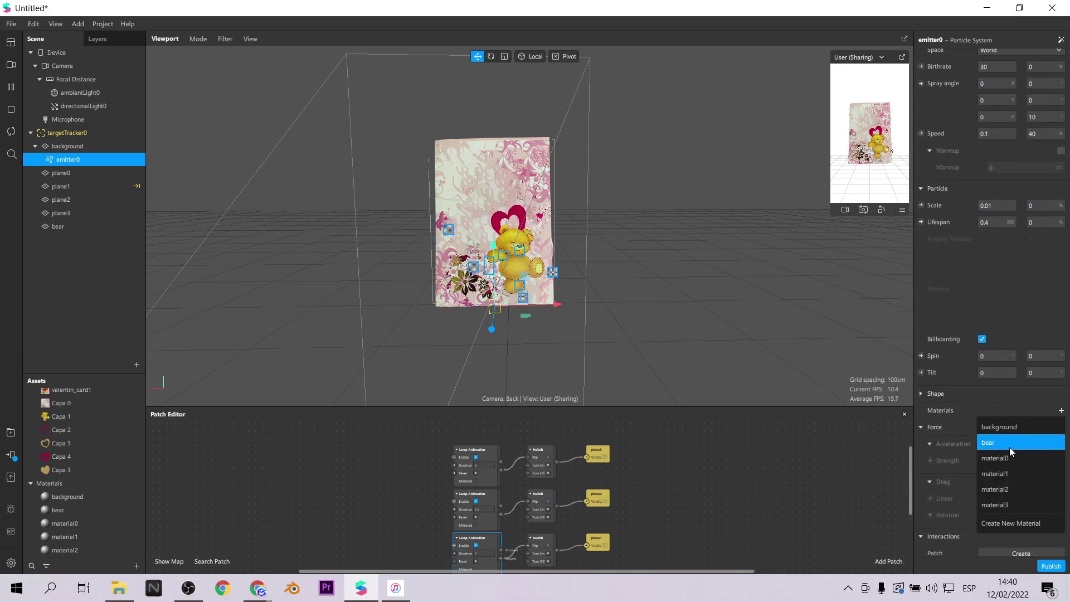
click(1021, 483)
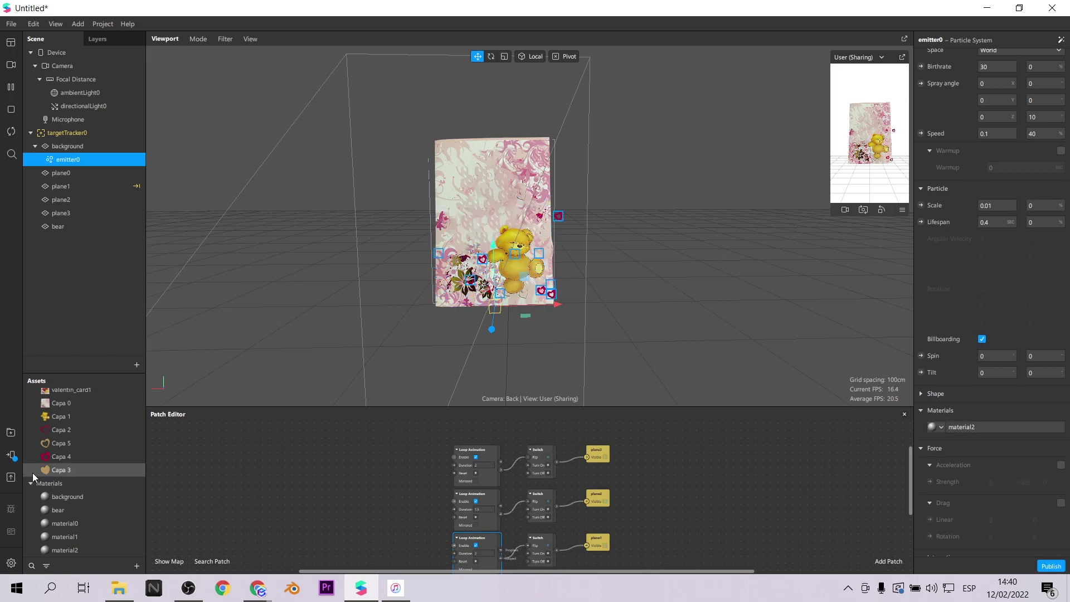
double_click(78, 549)
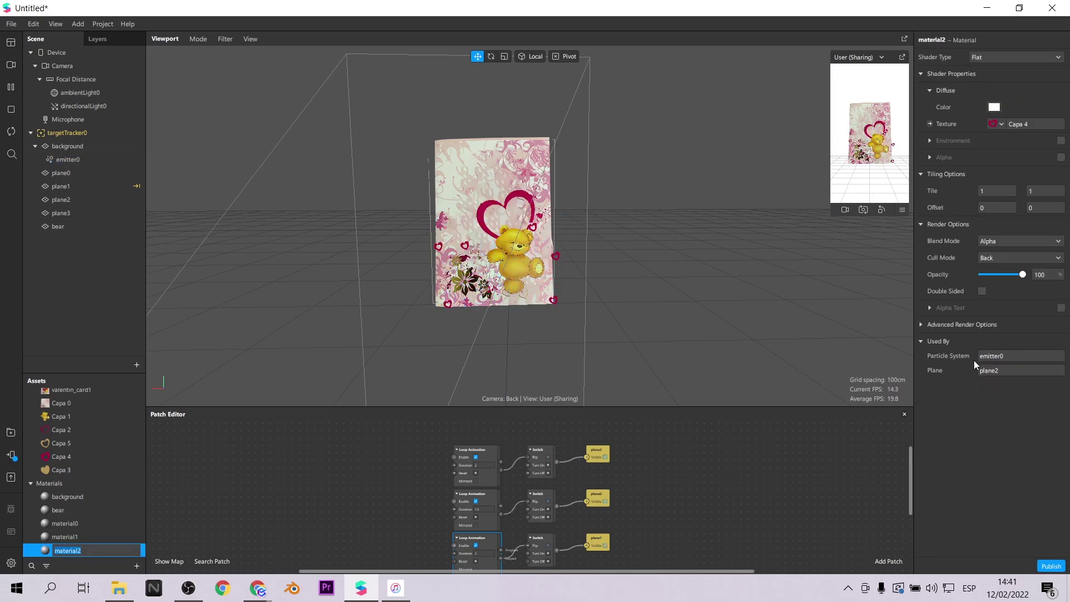
click(920, 325)
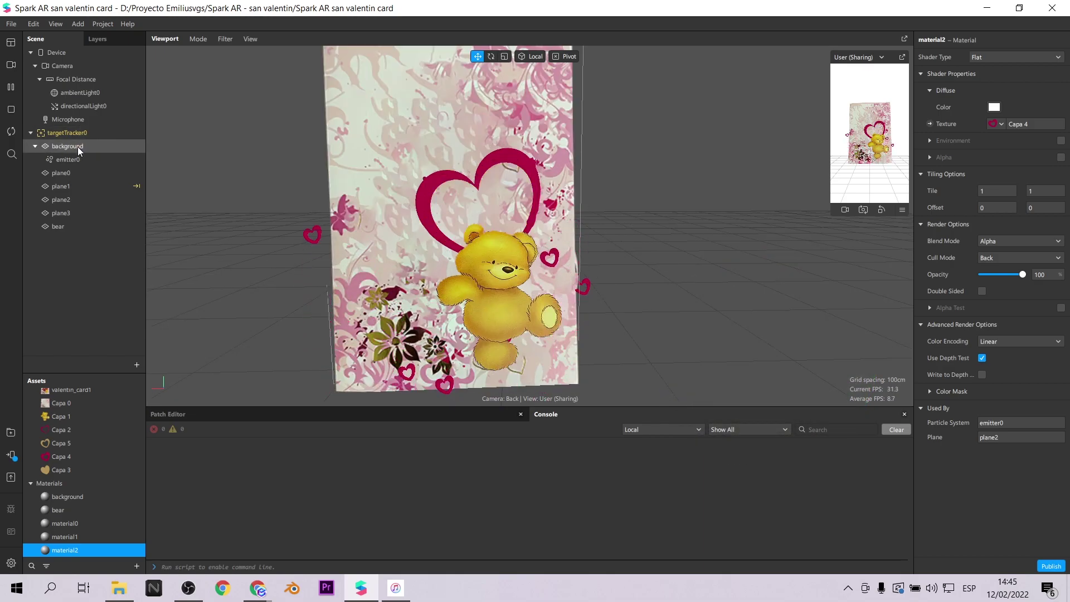
Step: Add a new plane to the card, starting from the background object
click(78, 146)
right_click(78, 146)
mouse_move(117, 158)
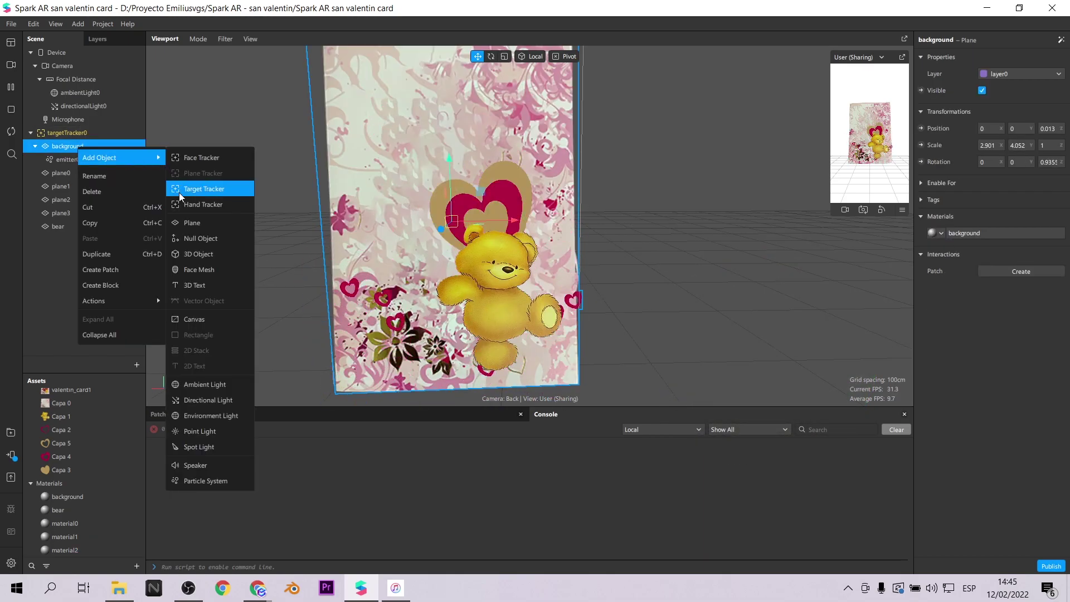
click(191, 223)
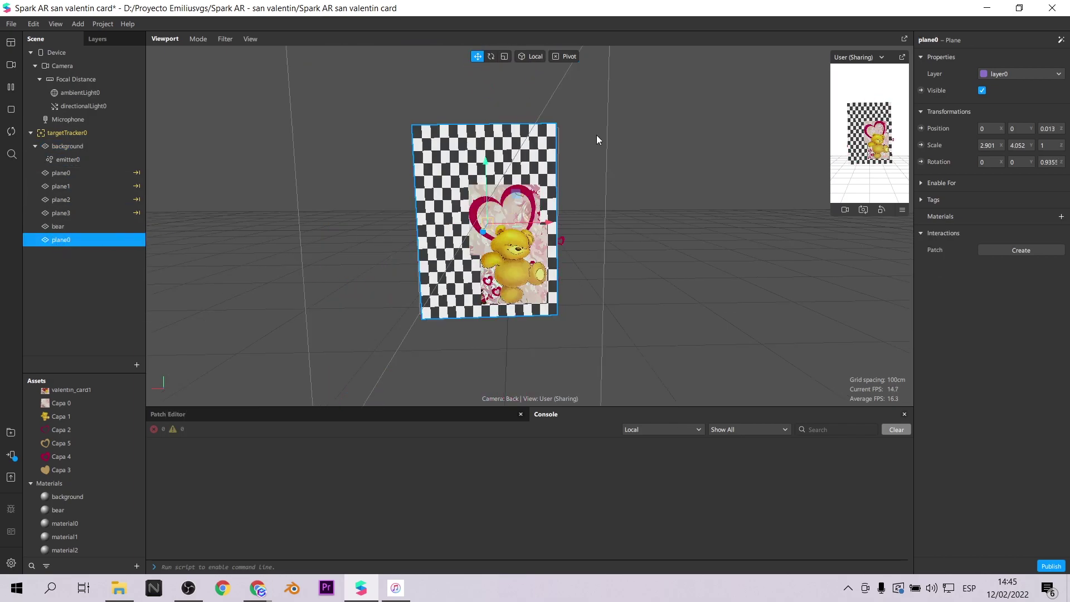
Step: Scale the new plane to about 1.45 by 0.86 and move it up to about 0.125 in Y
click(504, 56)
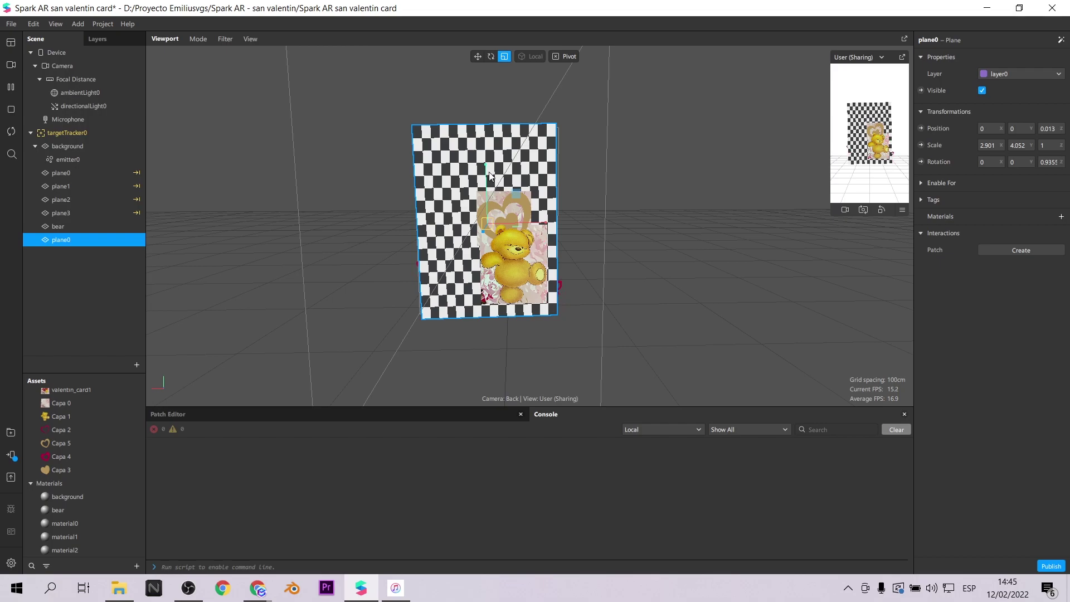
drag(483, 172, 505, 205)
click(477, 56)
drag(484, 164, 488, 99)
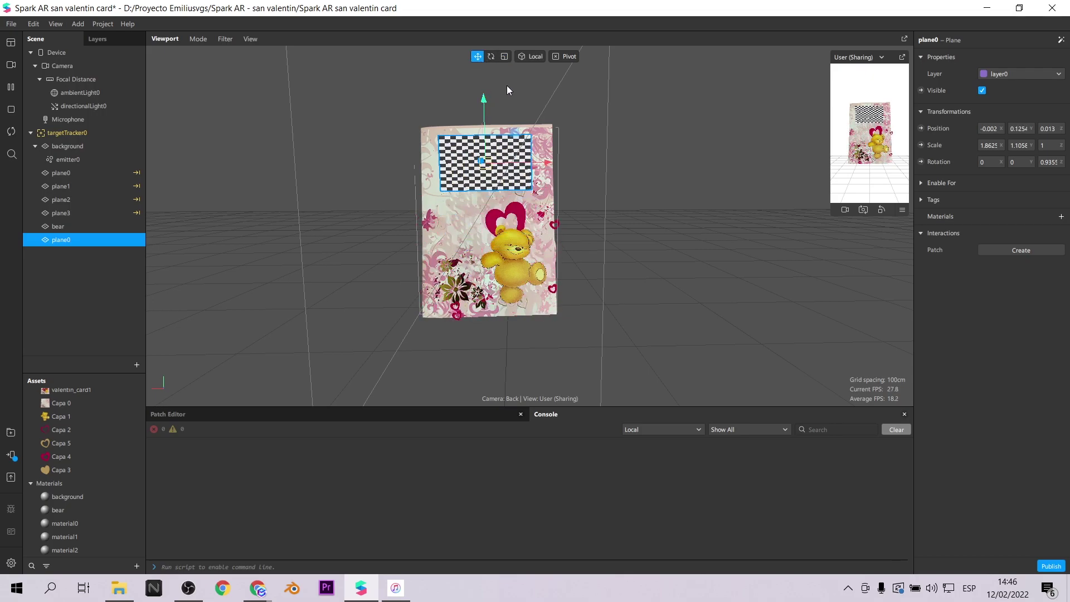
click(505, 56)
drag(521, 138, 508, 145)
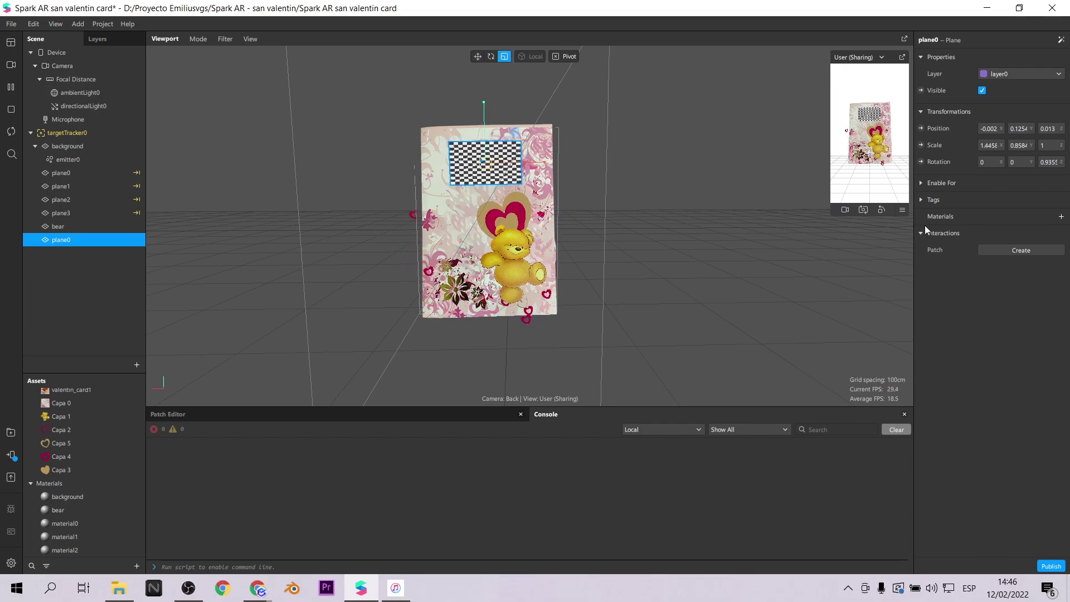
Step: Create a new material for the added plane and set its shader type to Flat
click(1061, 216)
click(1019, 328)
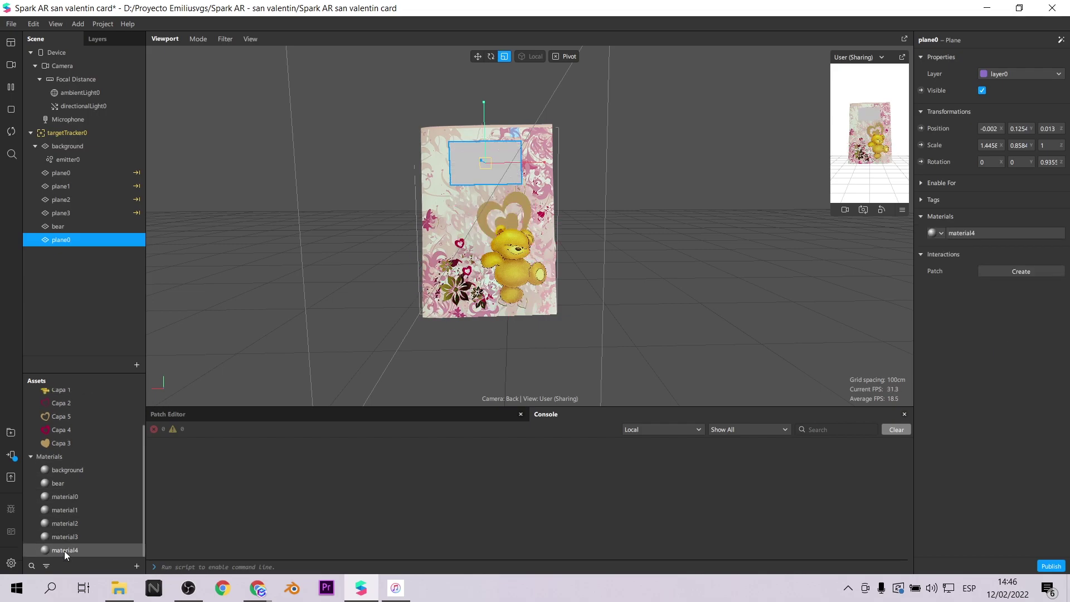
click(64, 551)
click(1003, 58)
click(1003, 58)
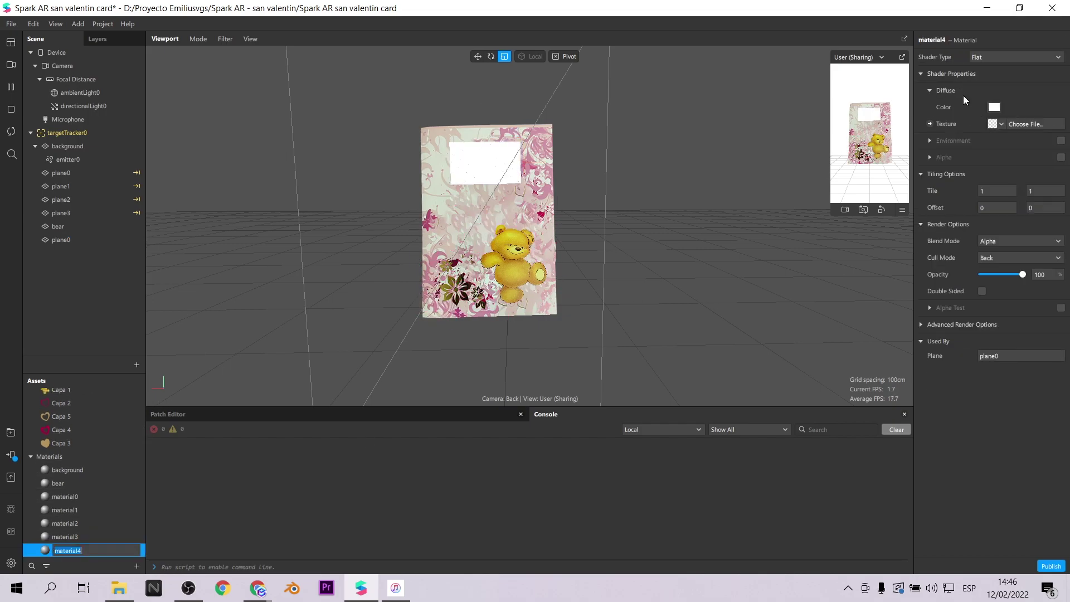
Step: Import the couple image from the computer as material4's diffuse texture
click(1002, 125)
click(1009, 259)
click(127, 53)
click(240, 133)
click(417, 328)
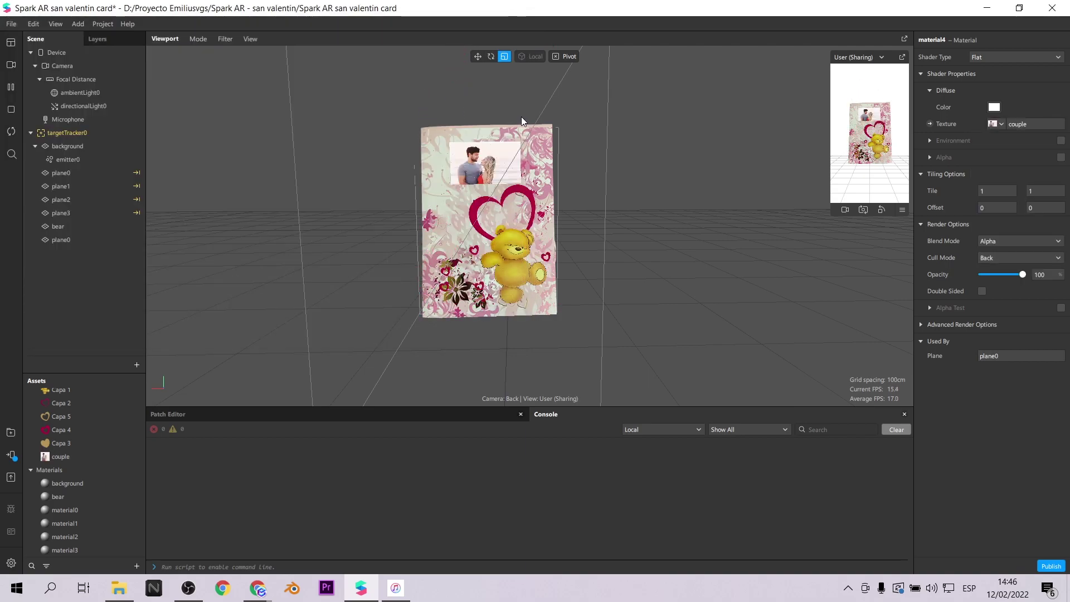
Step: Open the couple photo plane's name for editing
scroll(598, 147, up, 5)
scroll(601, 148, down, 1)
drag(601, 148, 28, 183)
click(76, 239)
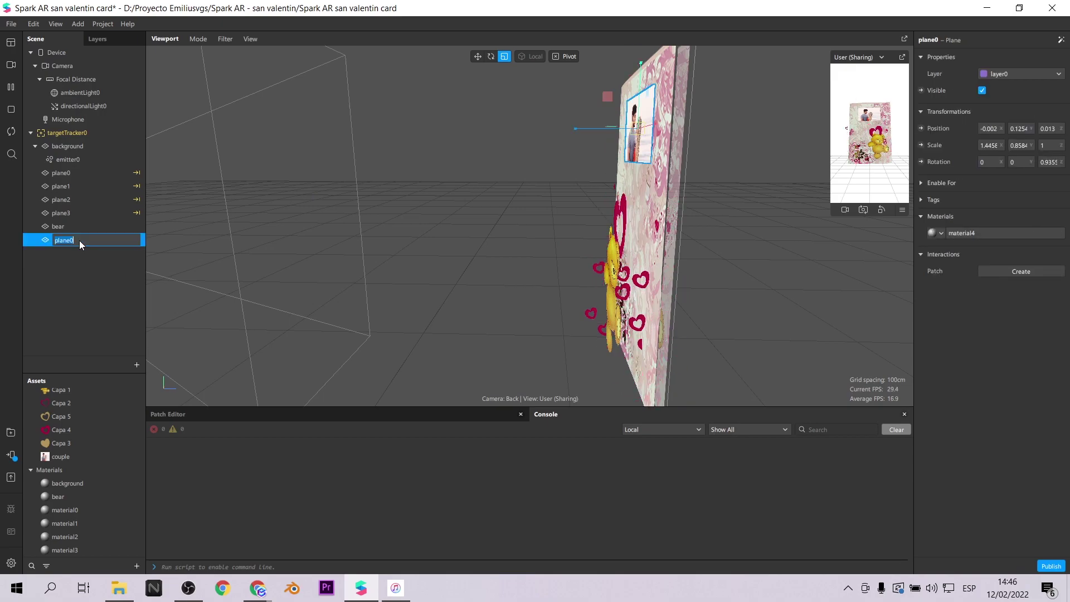